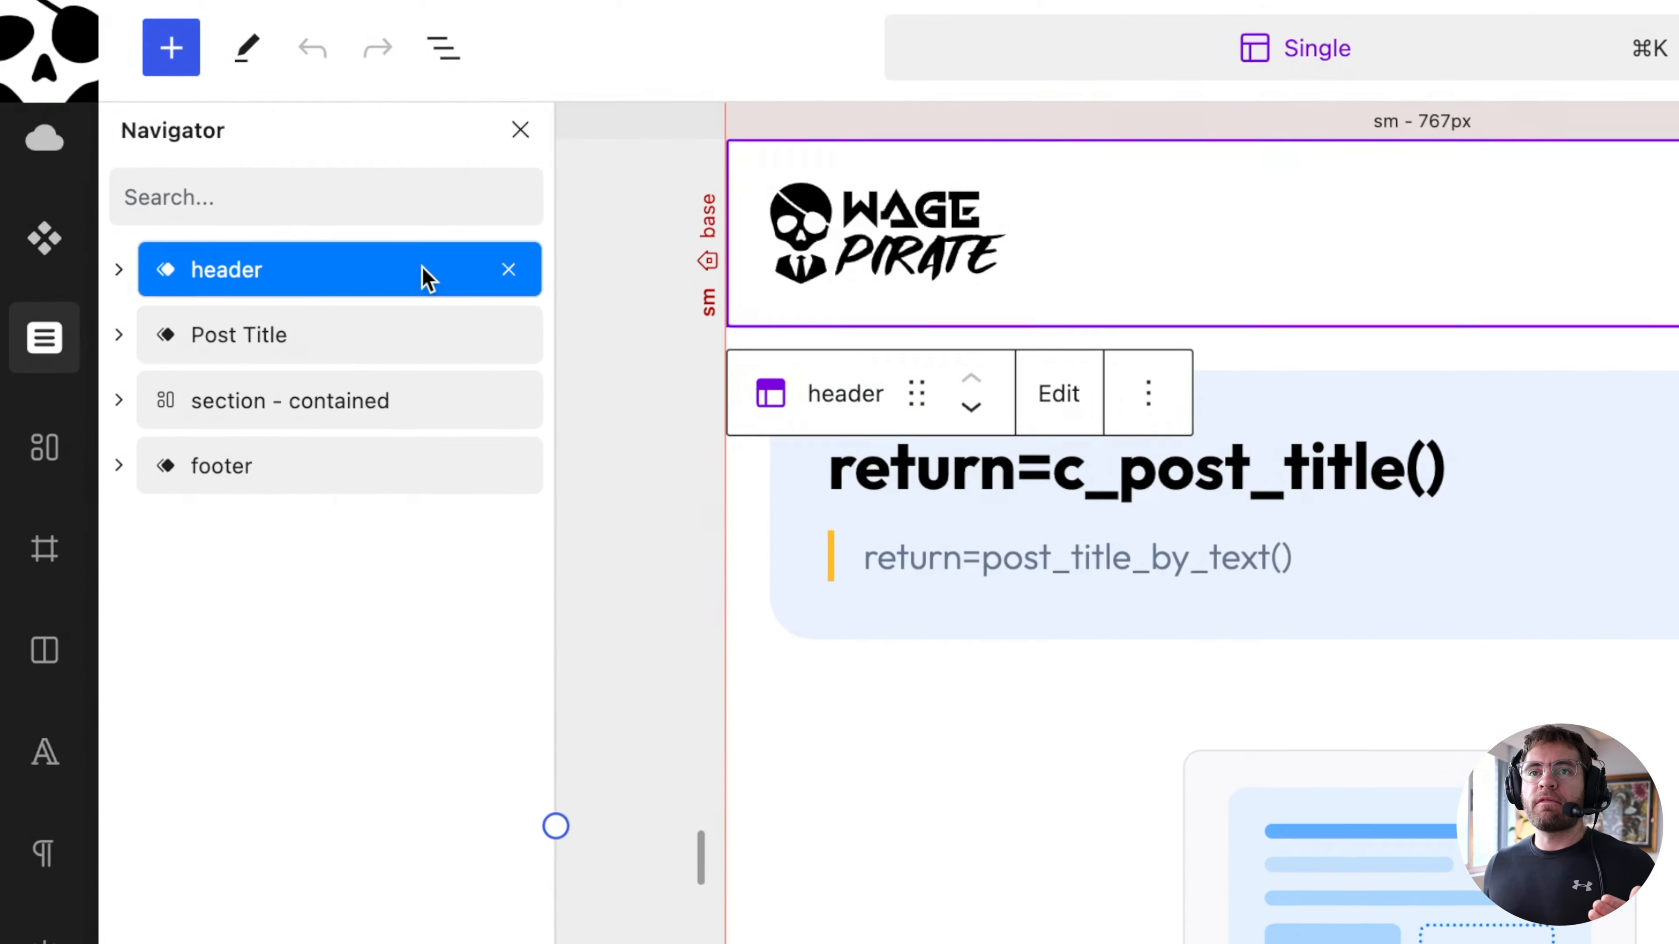
Examine the Single template's structure by selecting the Post Title, section - contained and footer elements in turn.
click(272, 303)
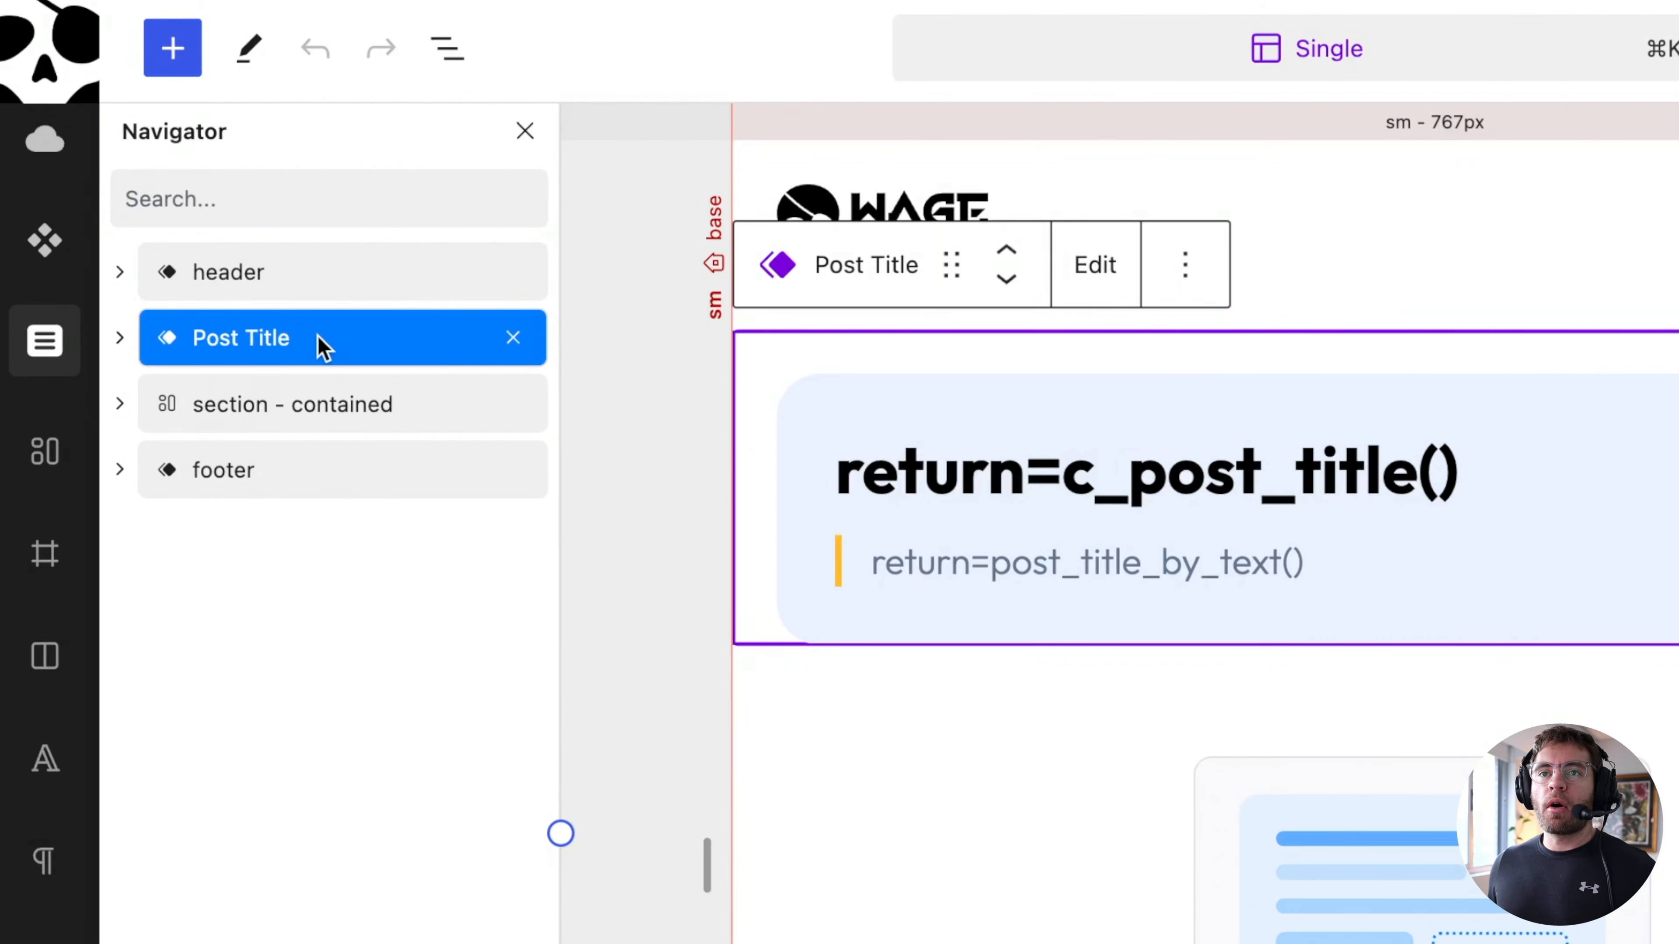
click(354, 410)
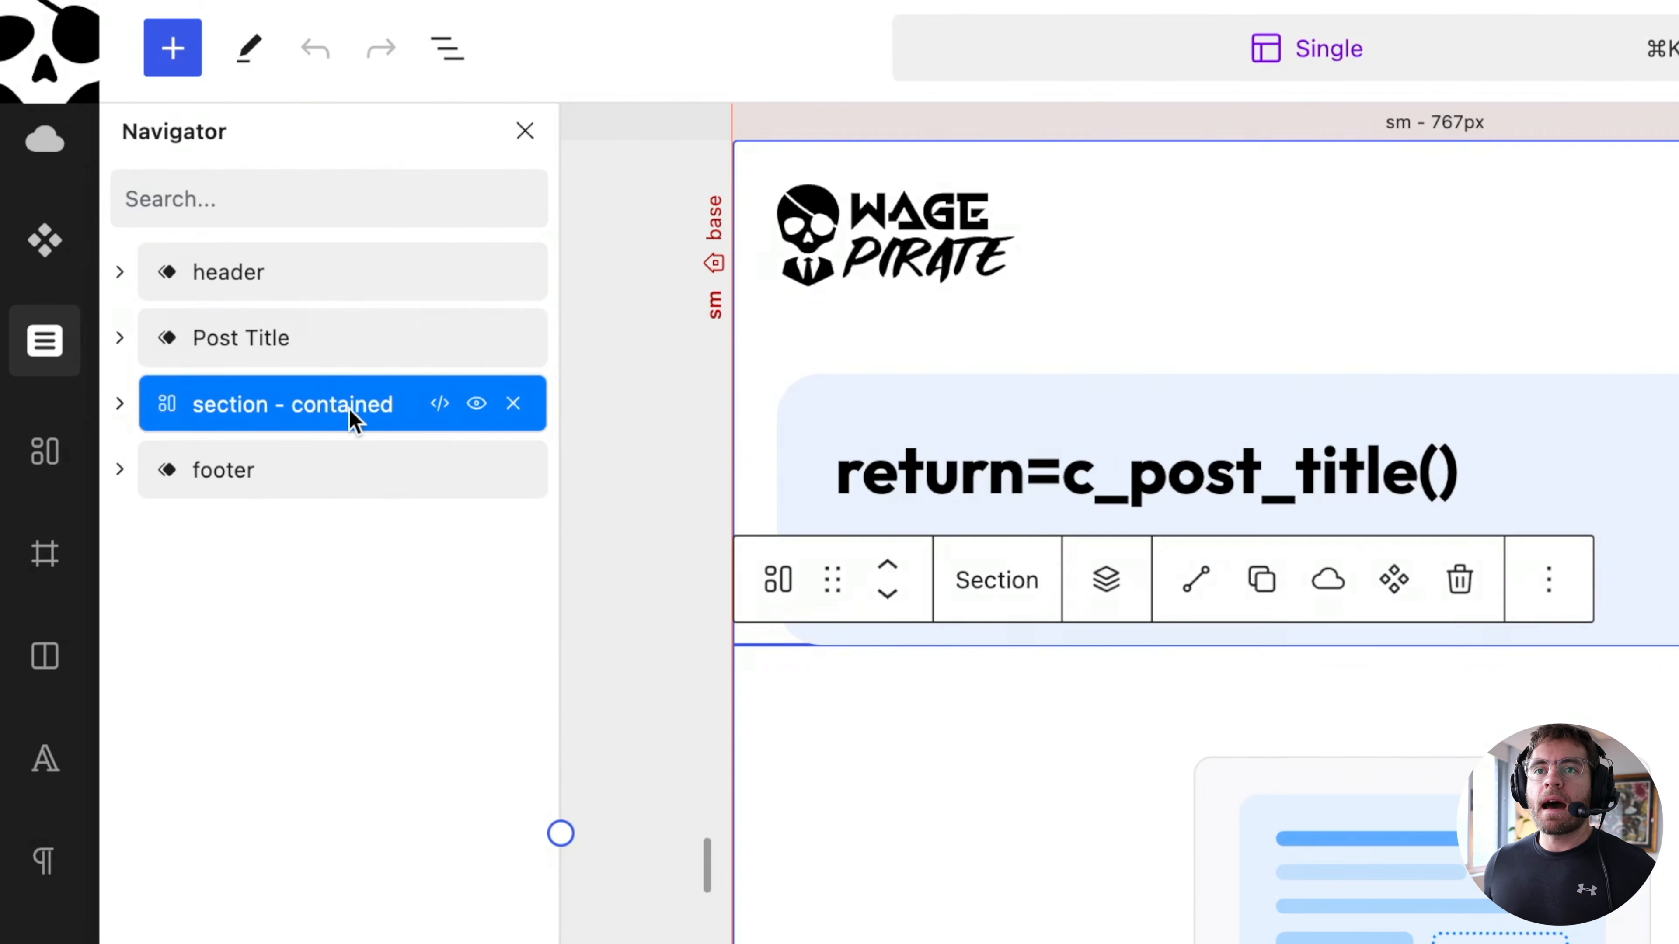
click(337, 471)
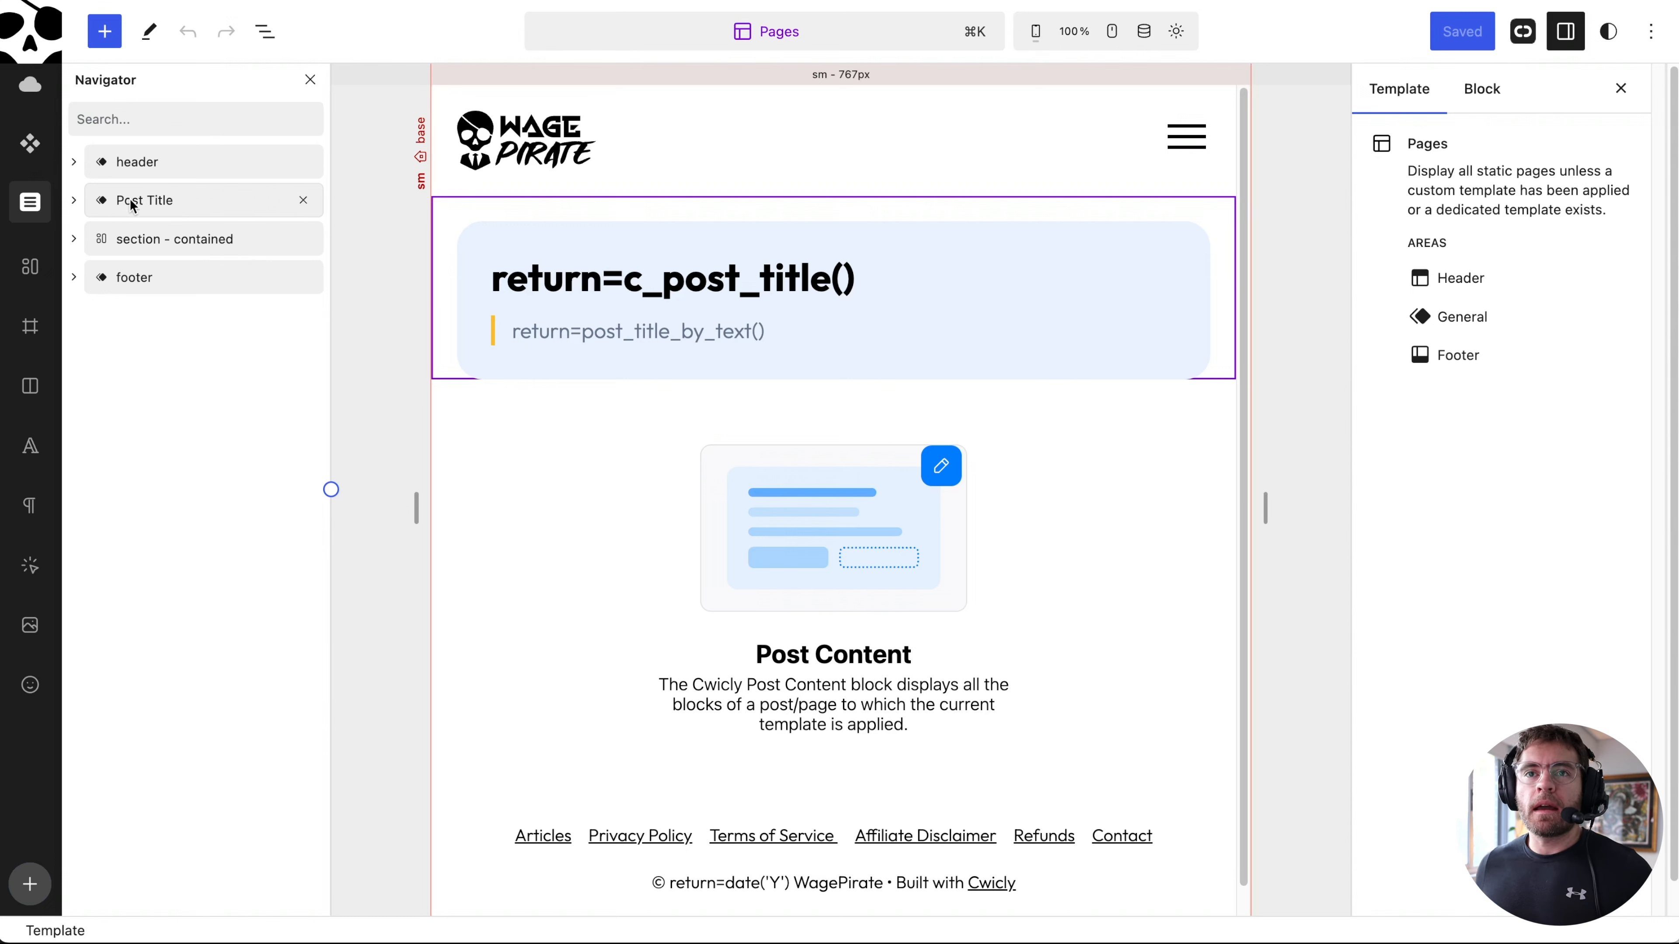
Expand the Post Title part of the Pages template and inspect the return functions behind its heading and paragraph.
click(74, 200)
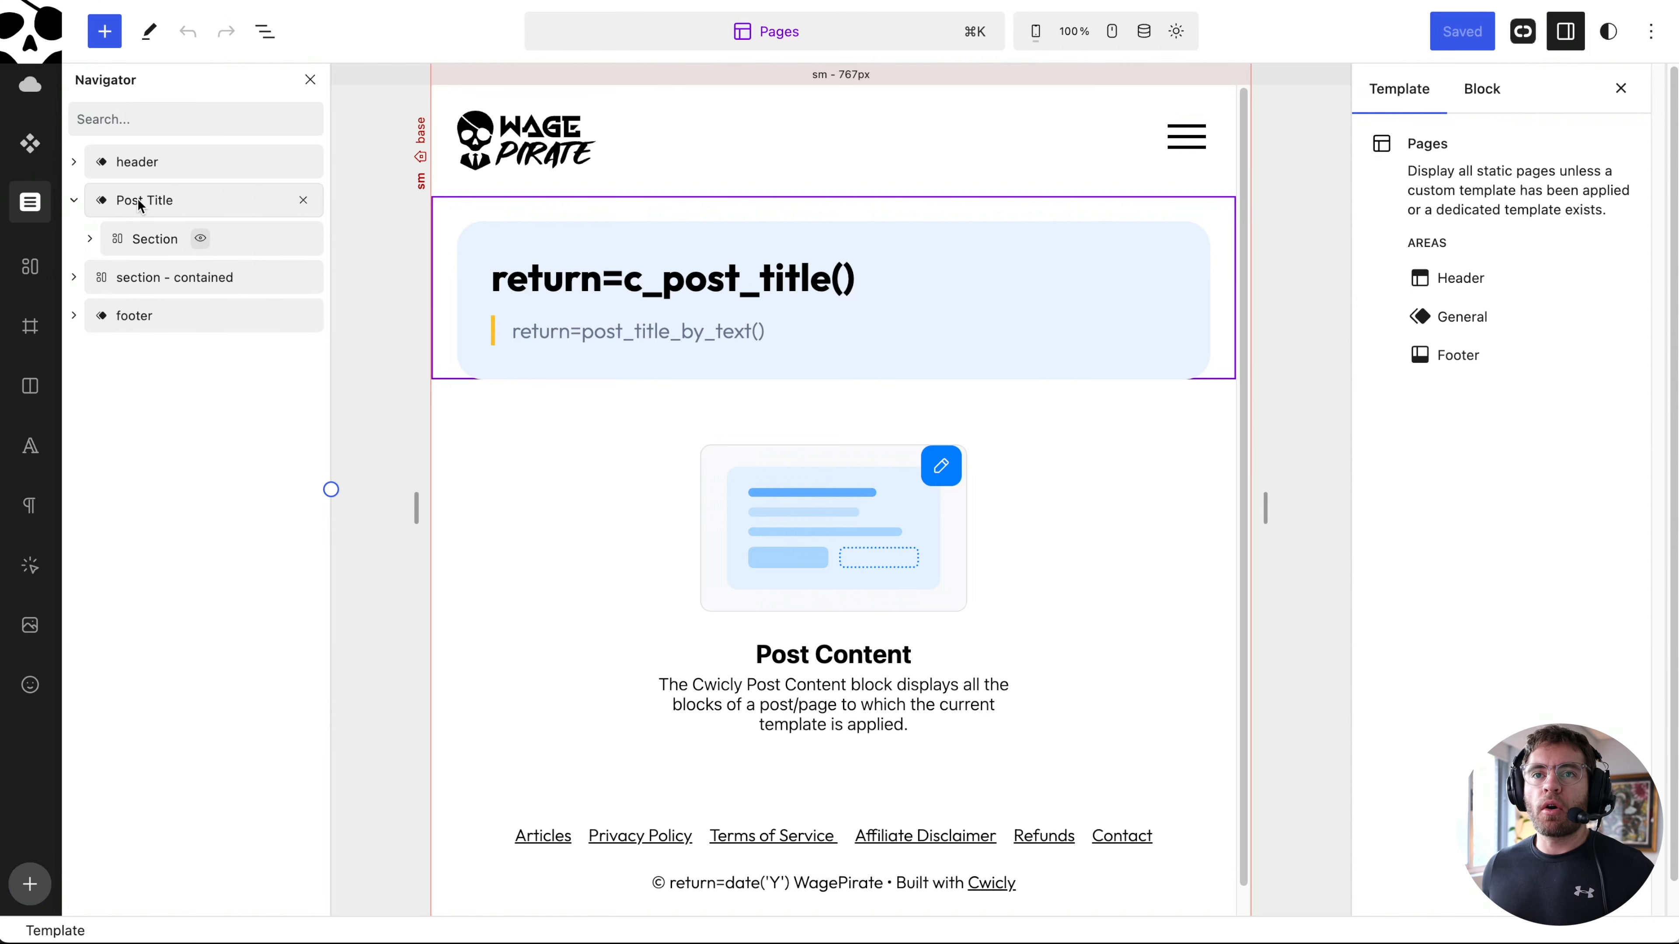
click(90, 239)
click(106, 277)
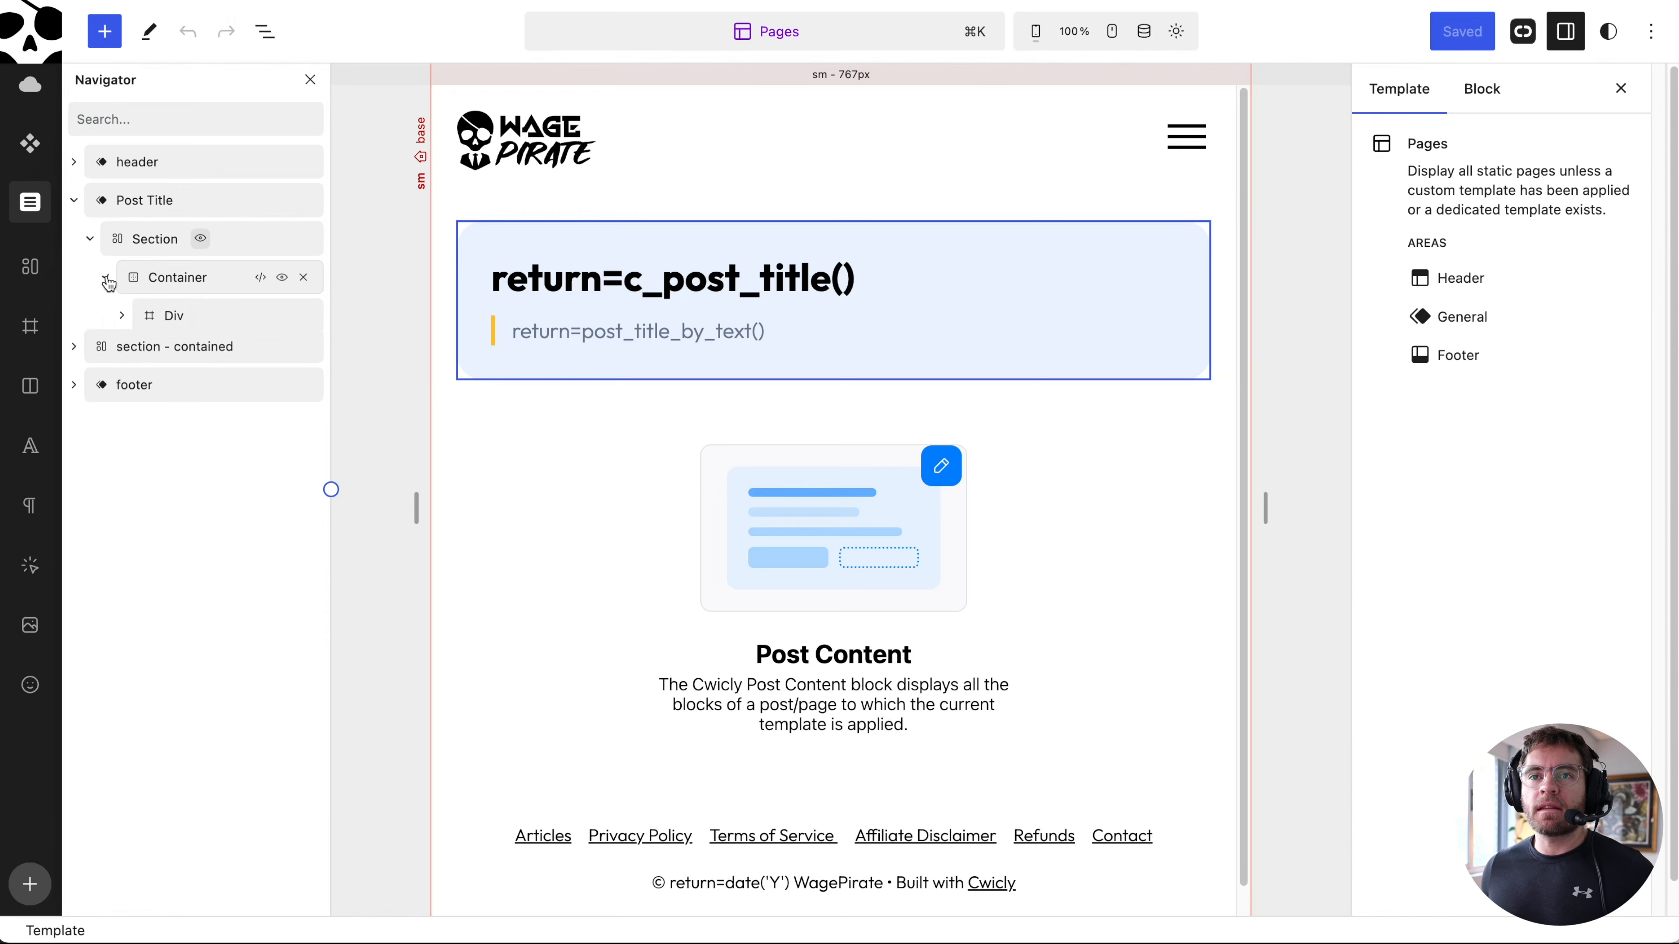
click(122, 316)
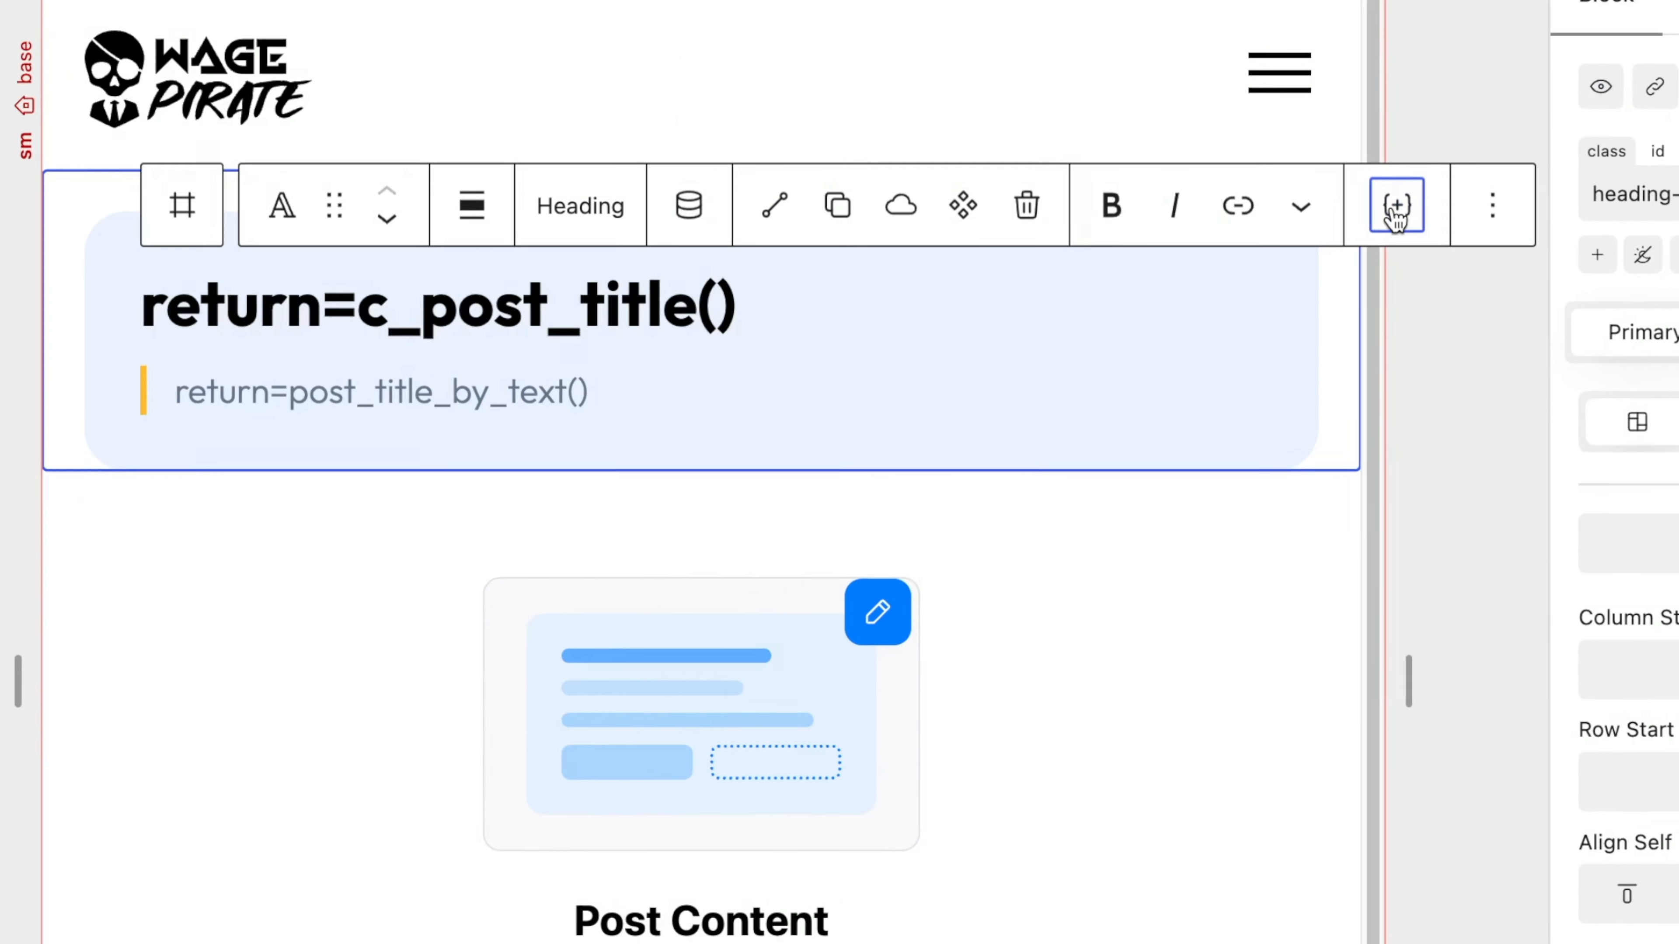
click(1258, 218)
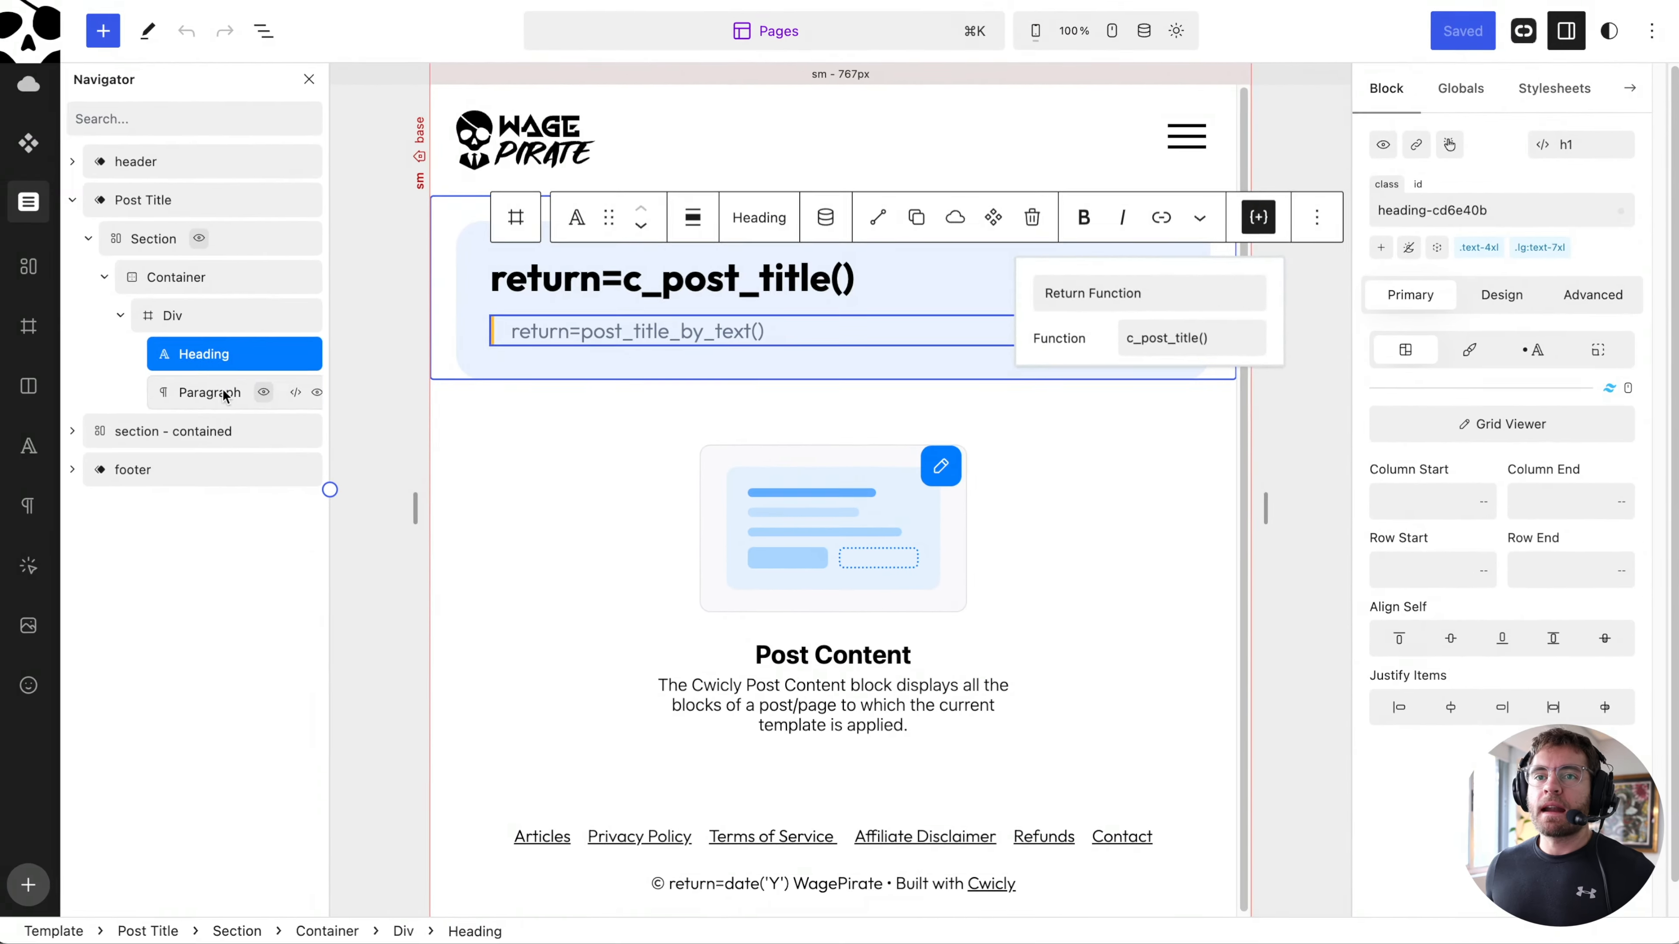
click(222, 396)
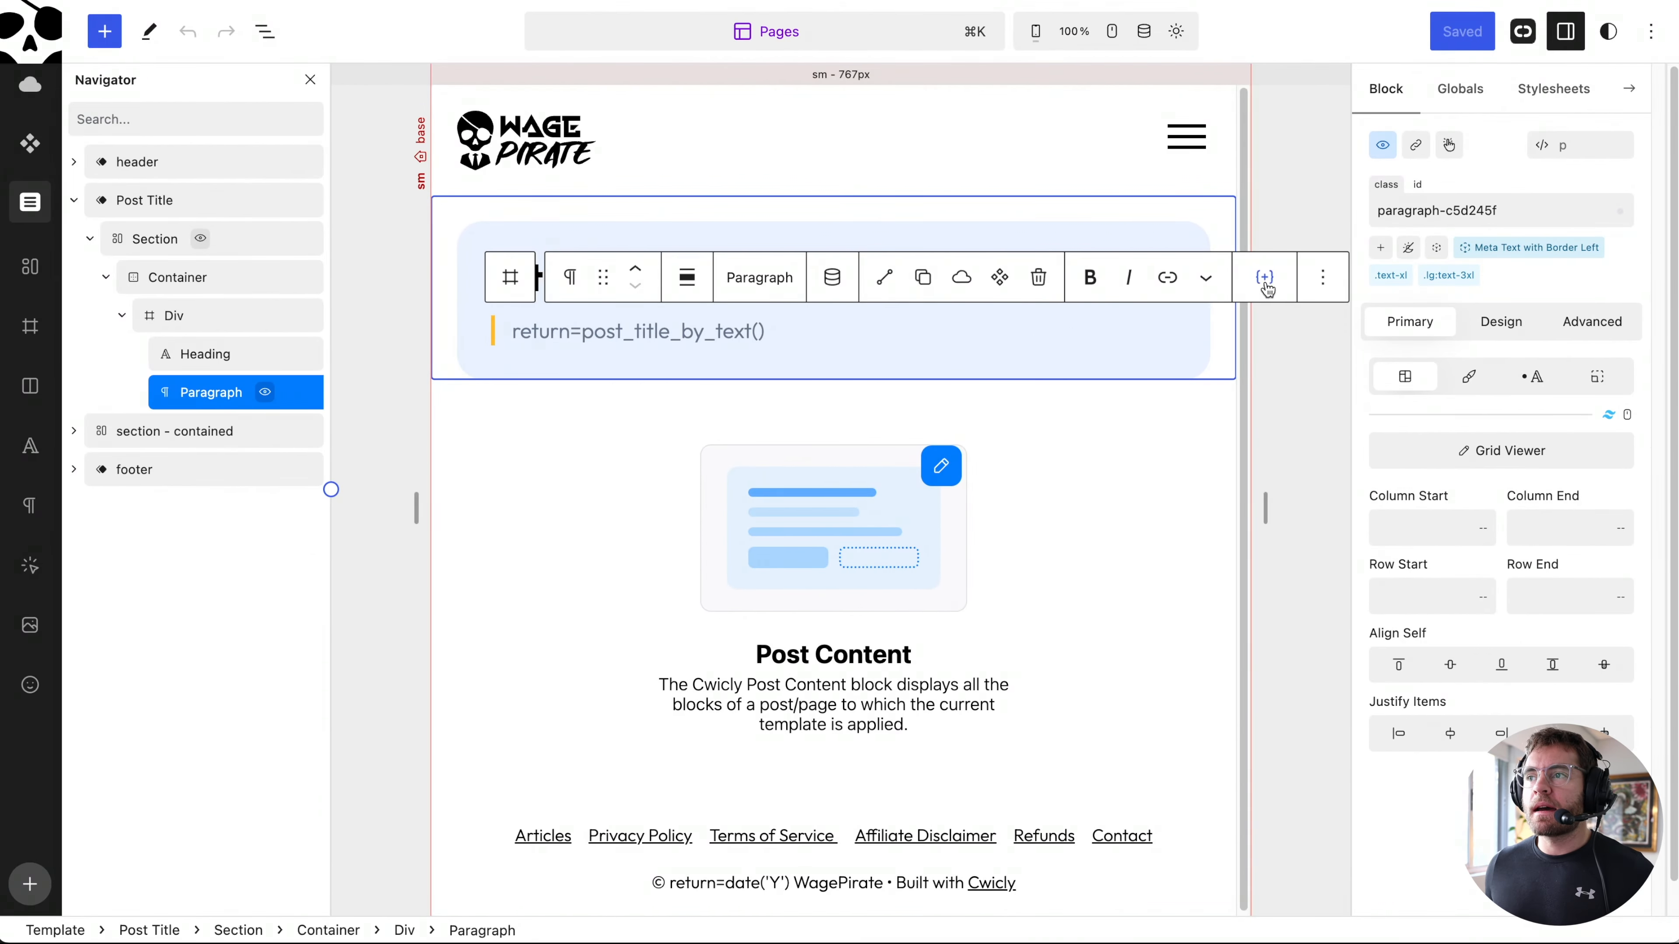
click(1265, 277)
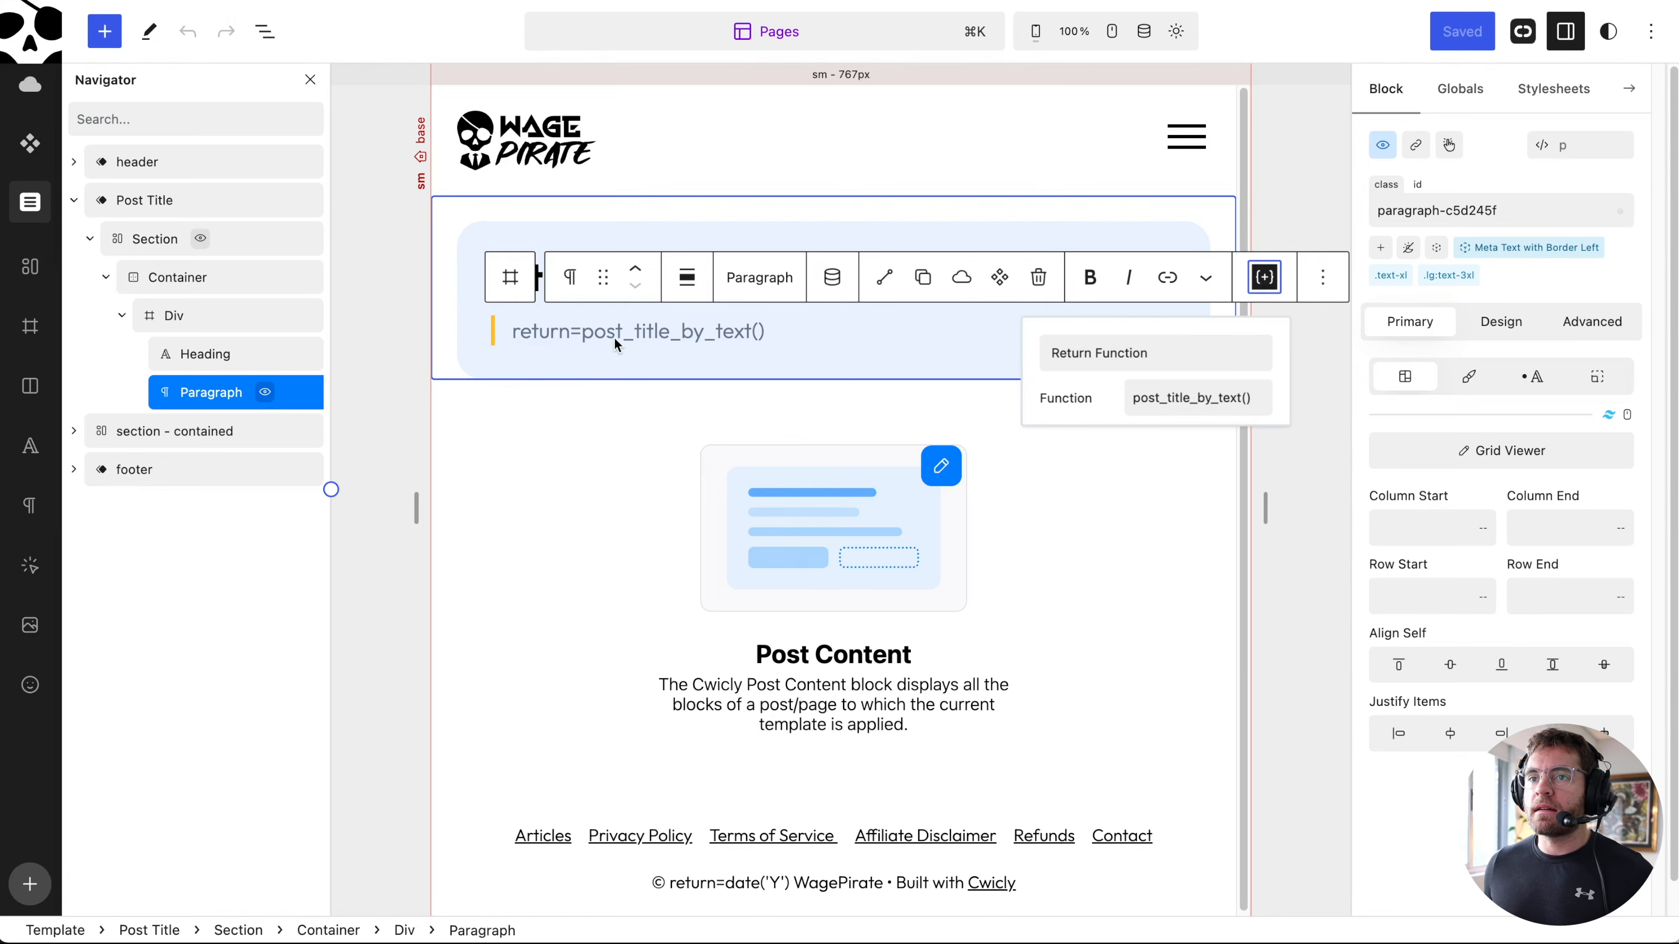
Switch to the code editor and examine the c_post_title and post_title_by_text functions in functions.php.
key(super+Tab)
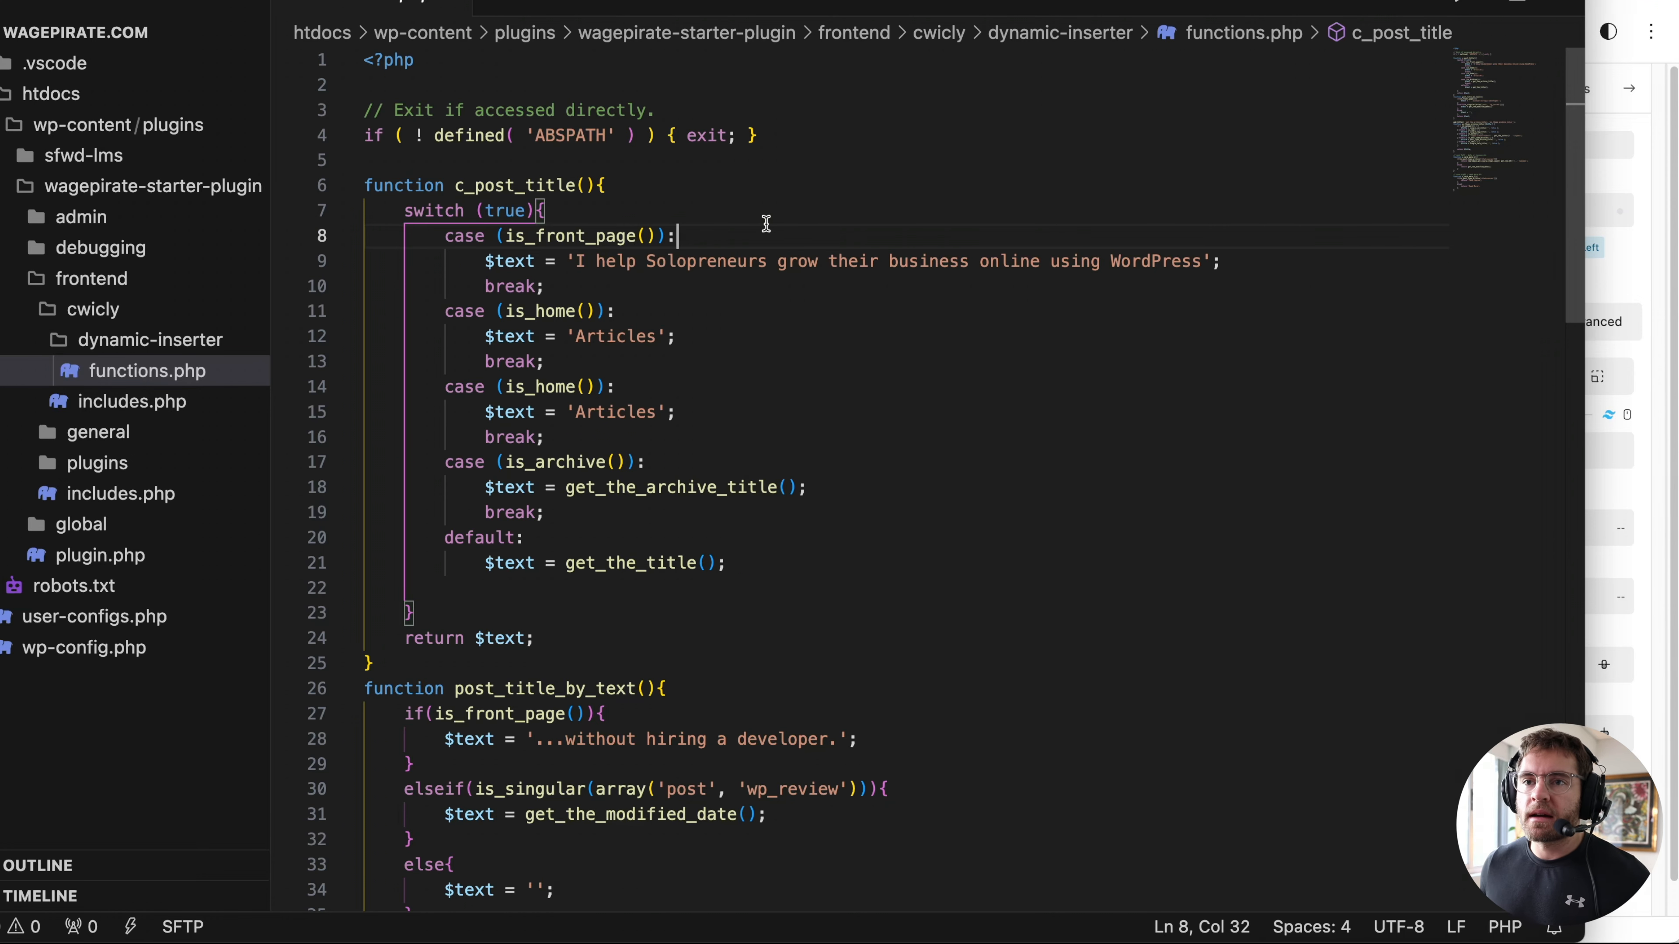
drag(574, 260, 1218, 261)
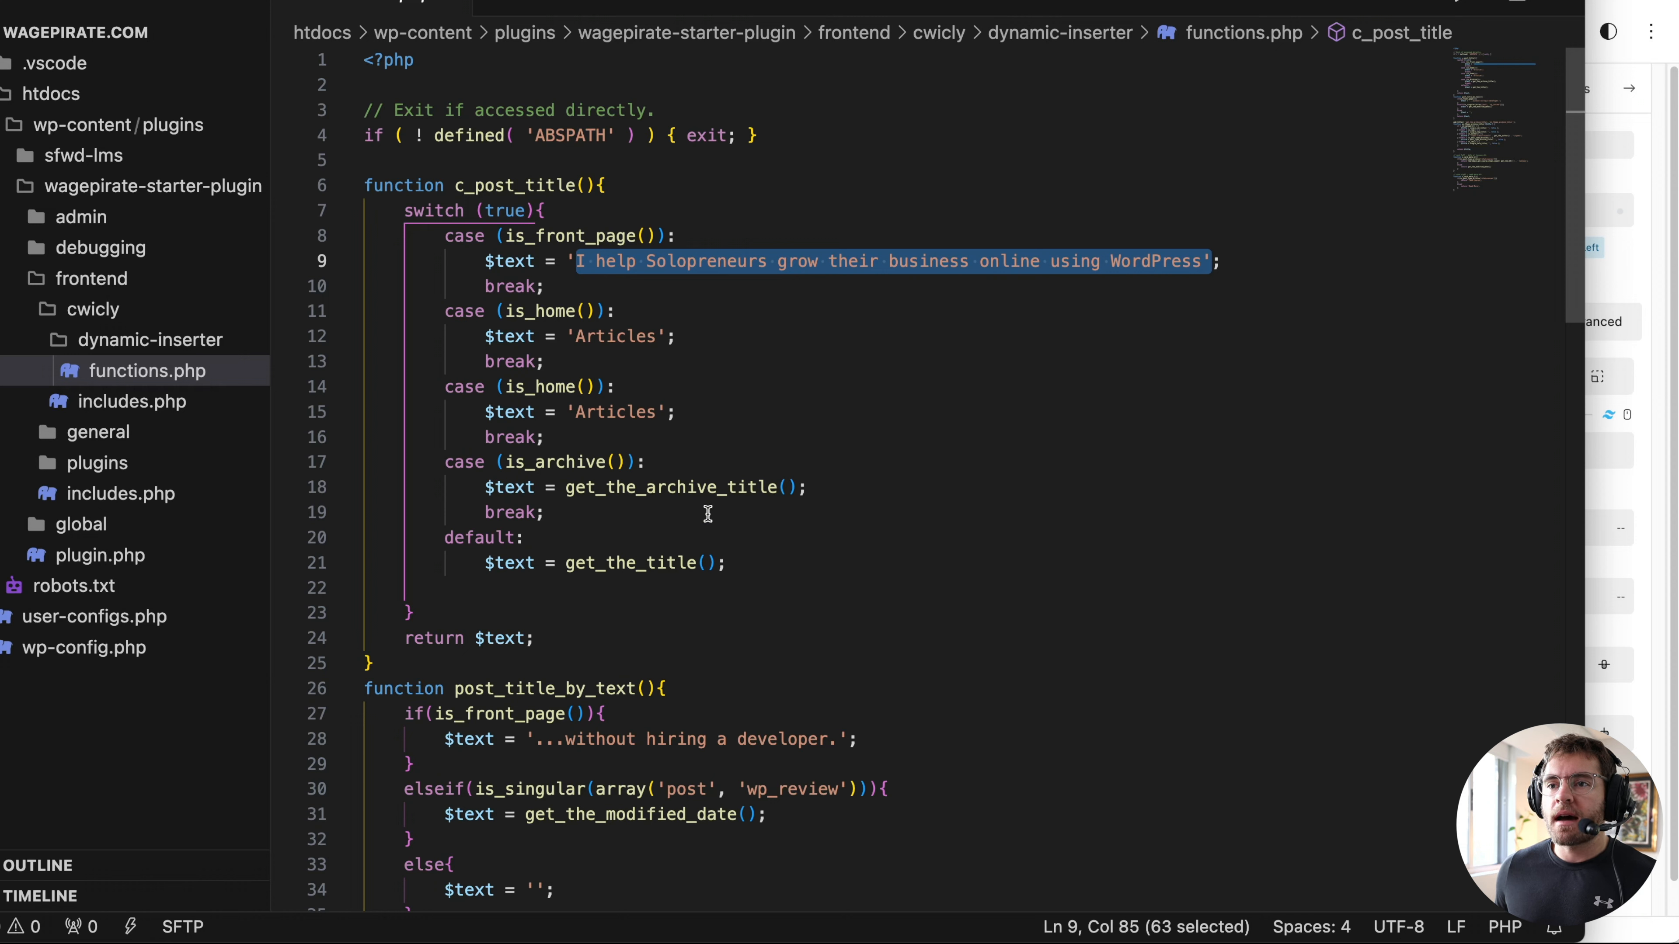
mouse_move(614, 558)
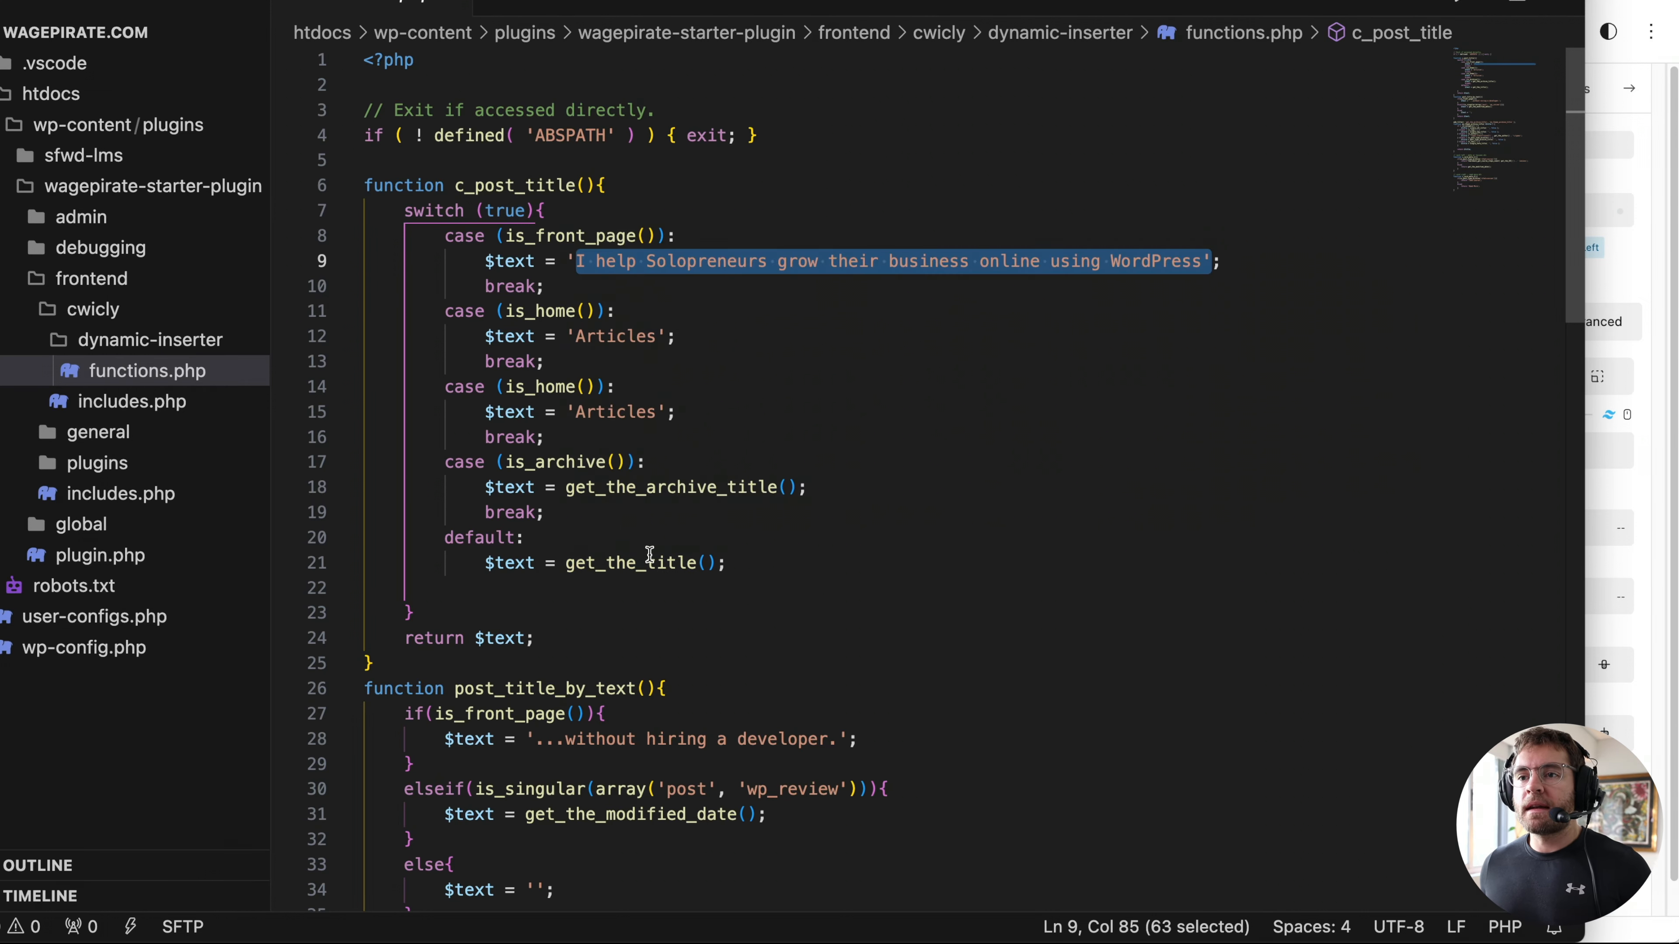
scroll(645, 574, down, 5)
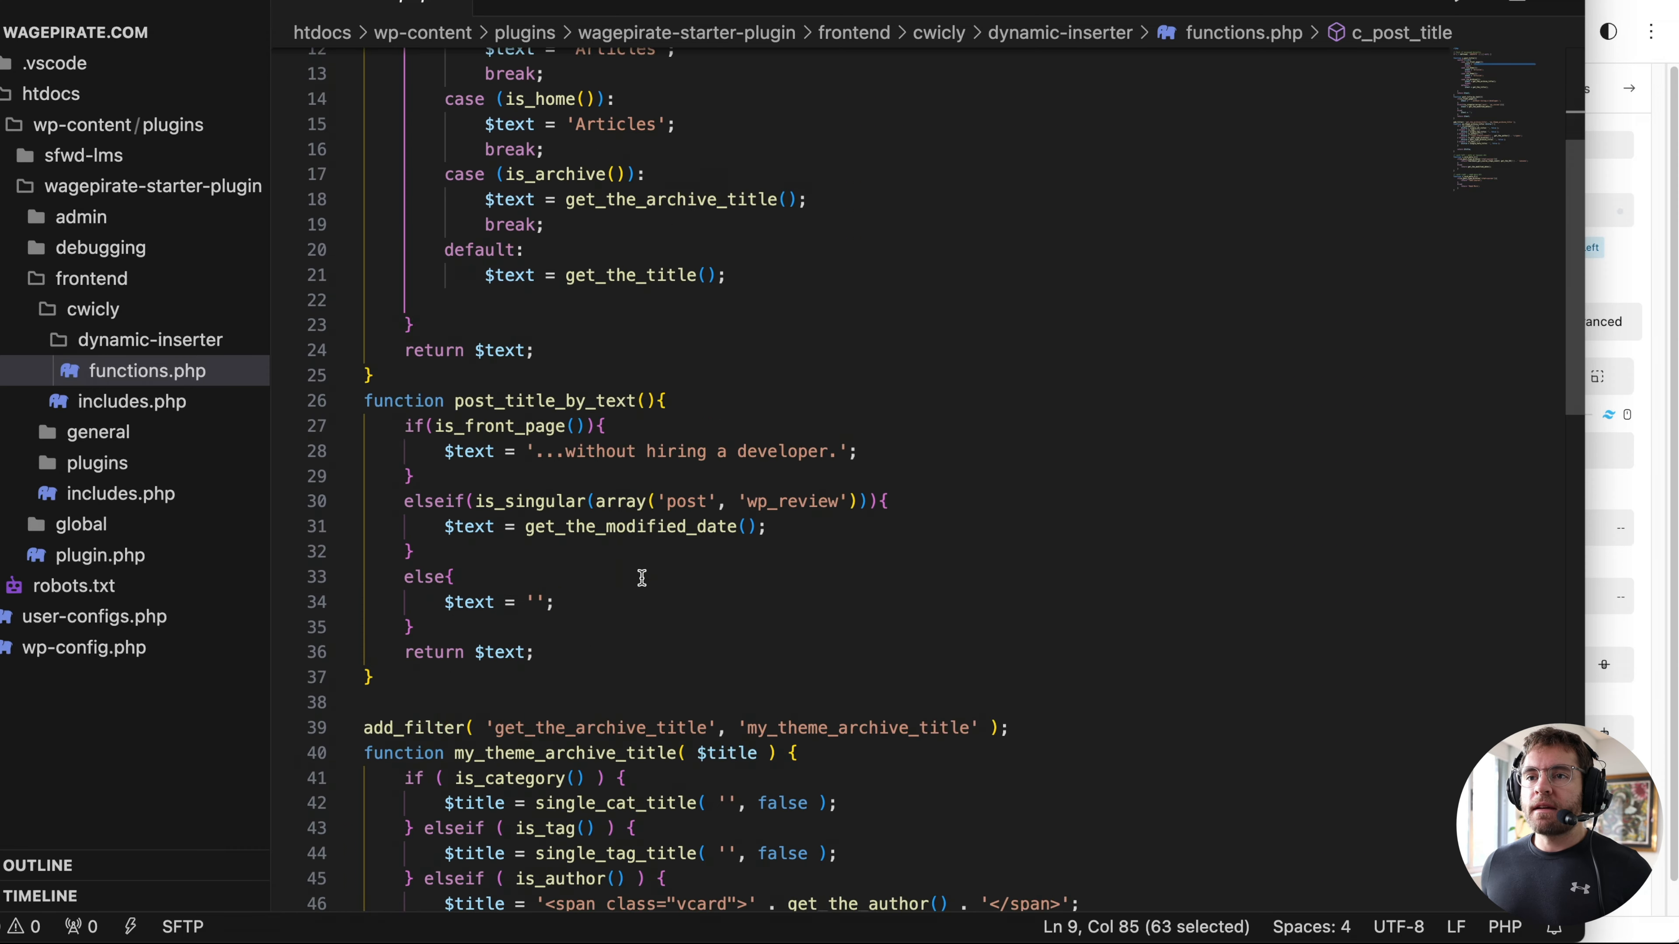
scroll(642, 577, down, 1)
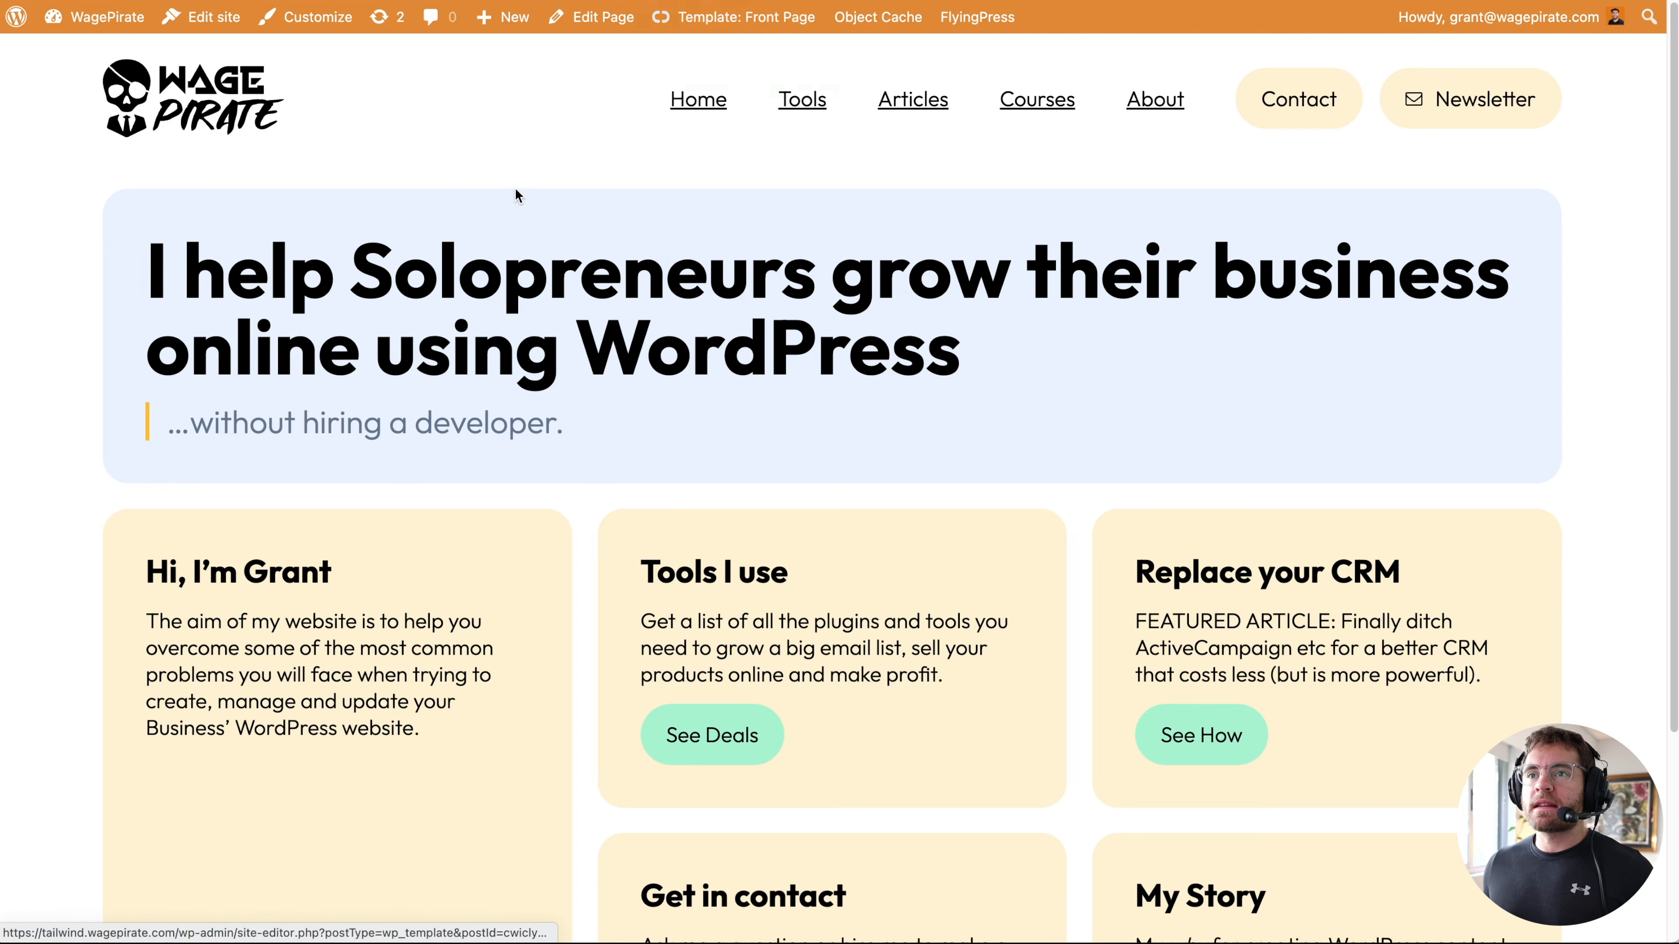
Examine the title area on the website's front page and on the Tools page.
drag(215, 403, 522, 414)
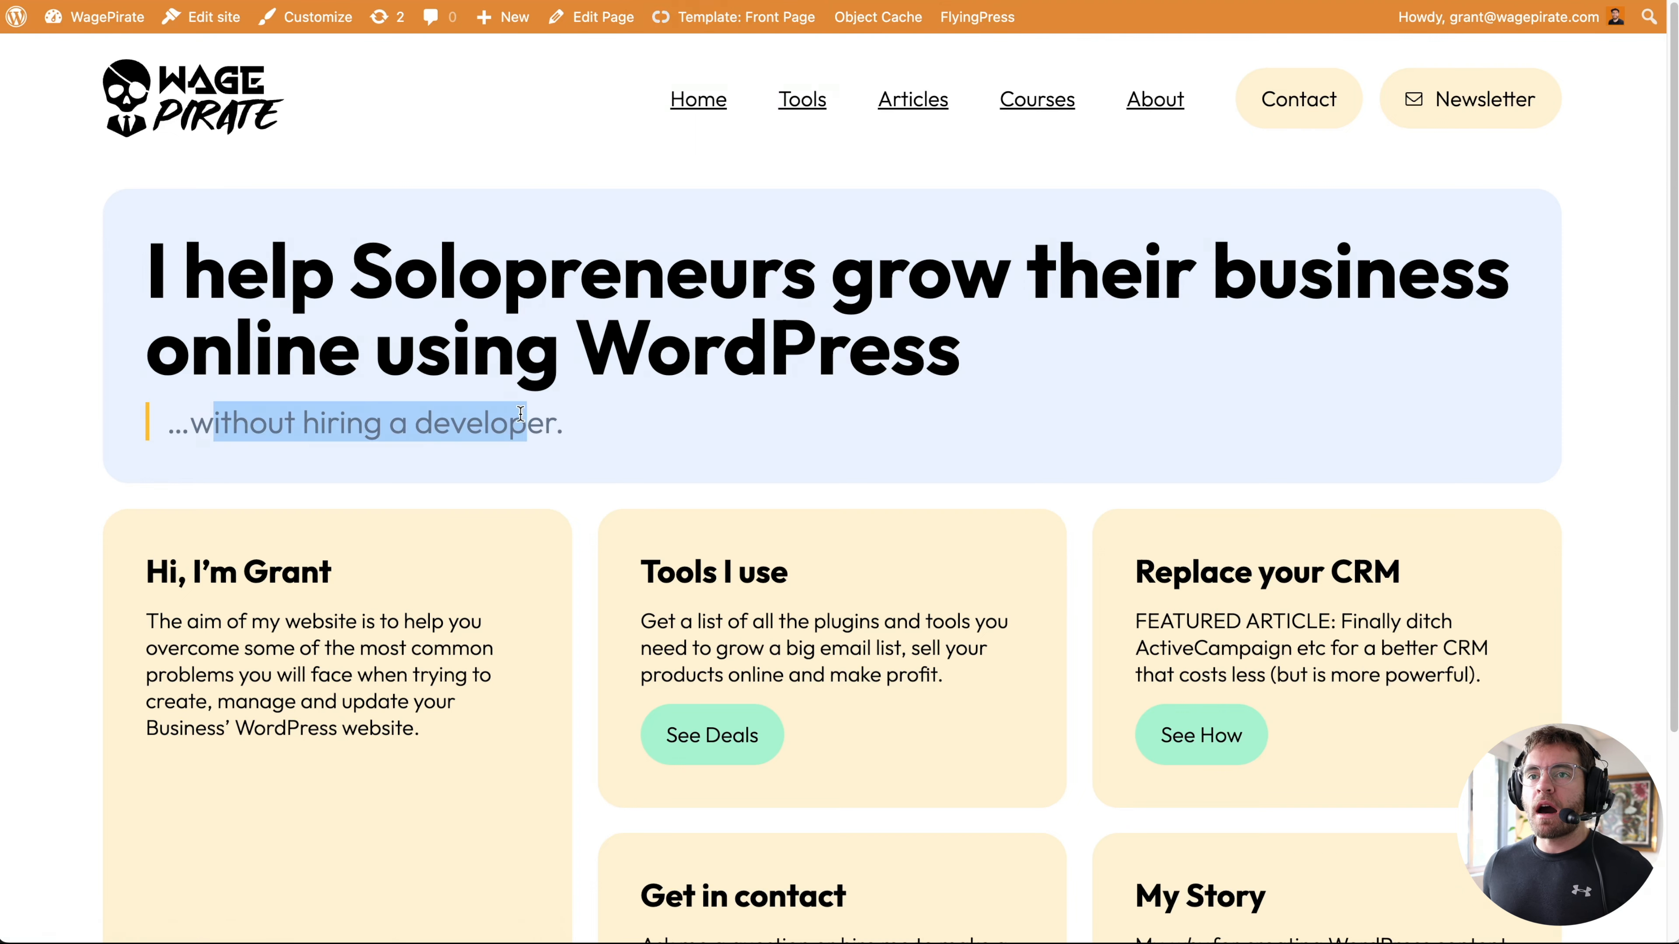
click(528, 414)
click(802, 104)
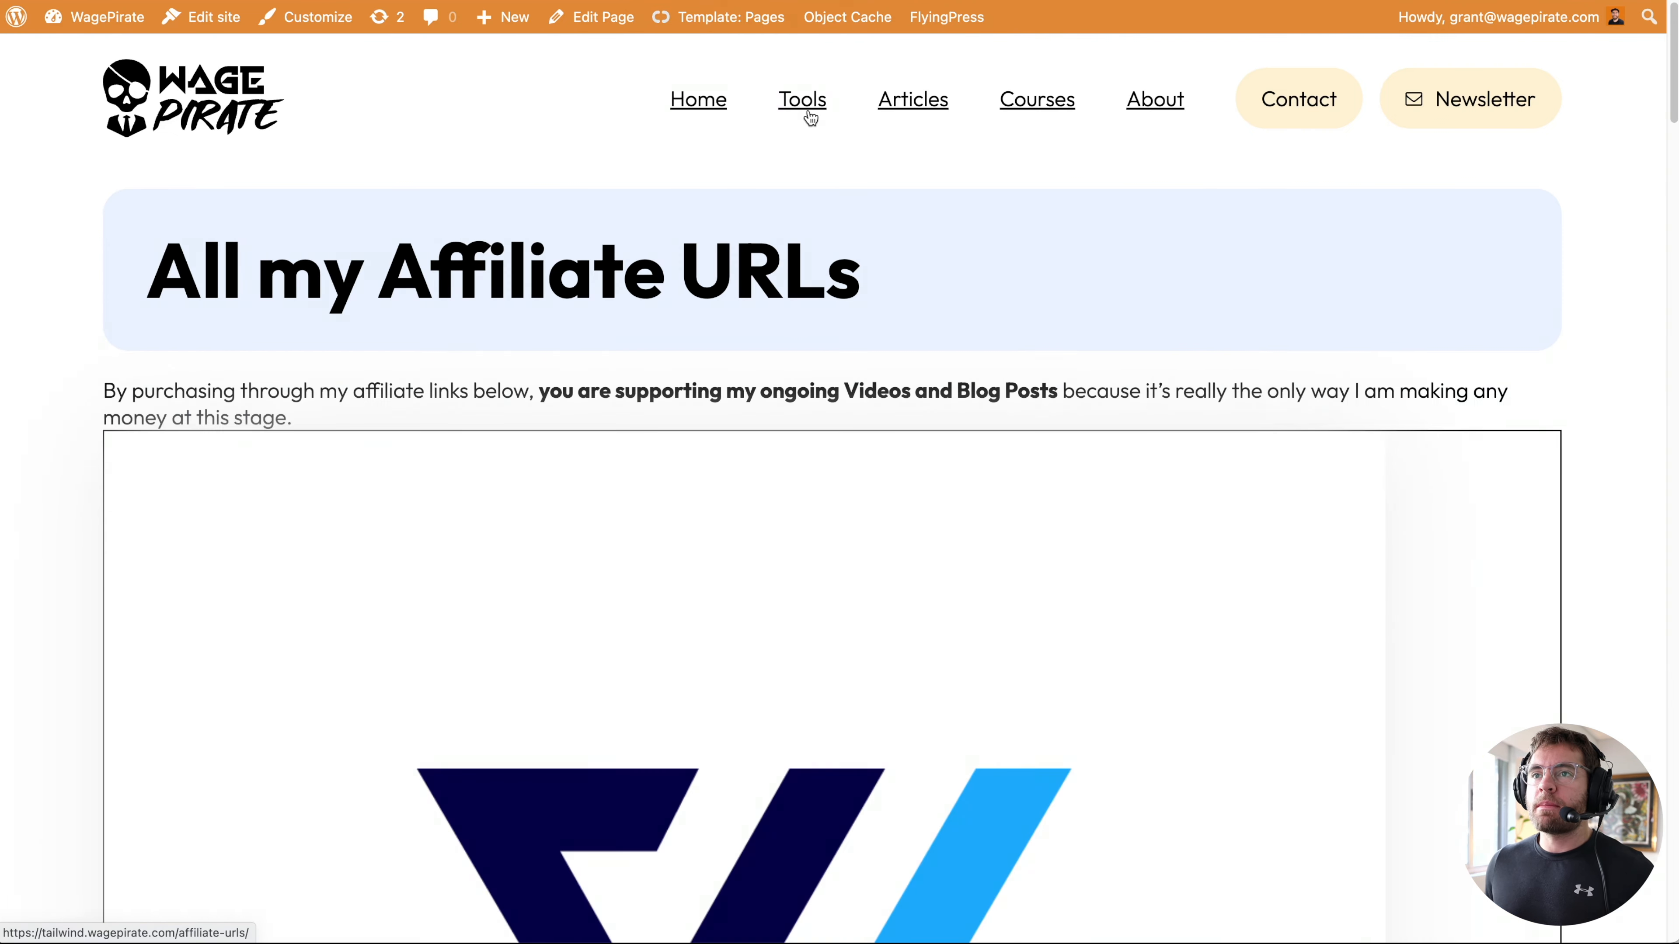
drag(446, 214, 827, 268)
click(670, 256)
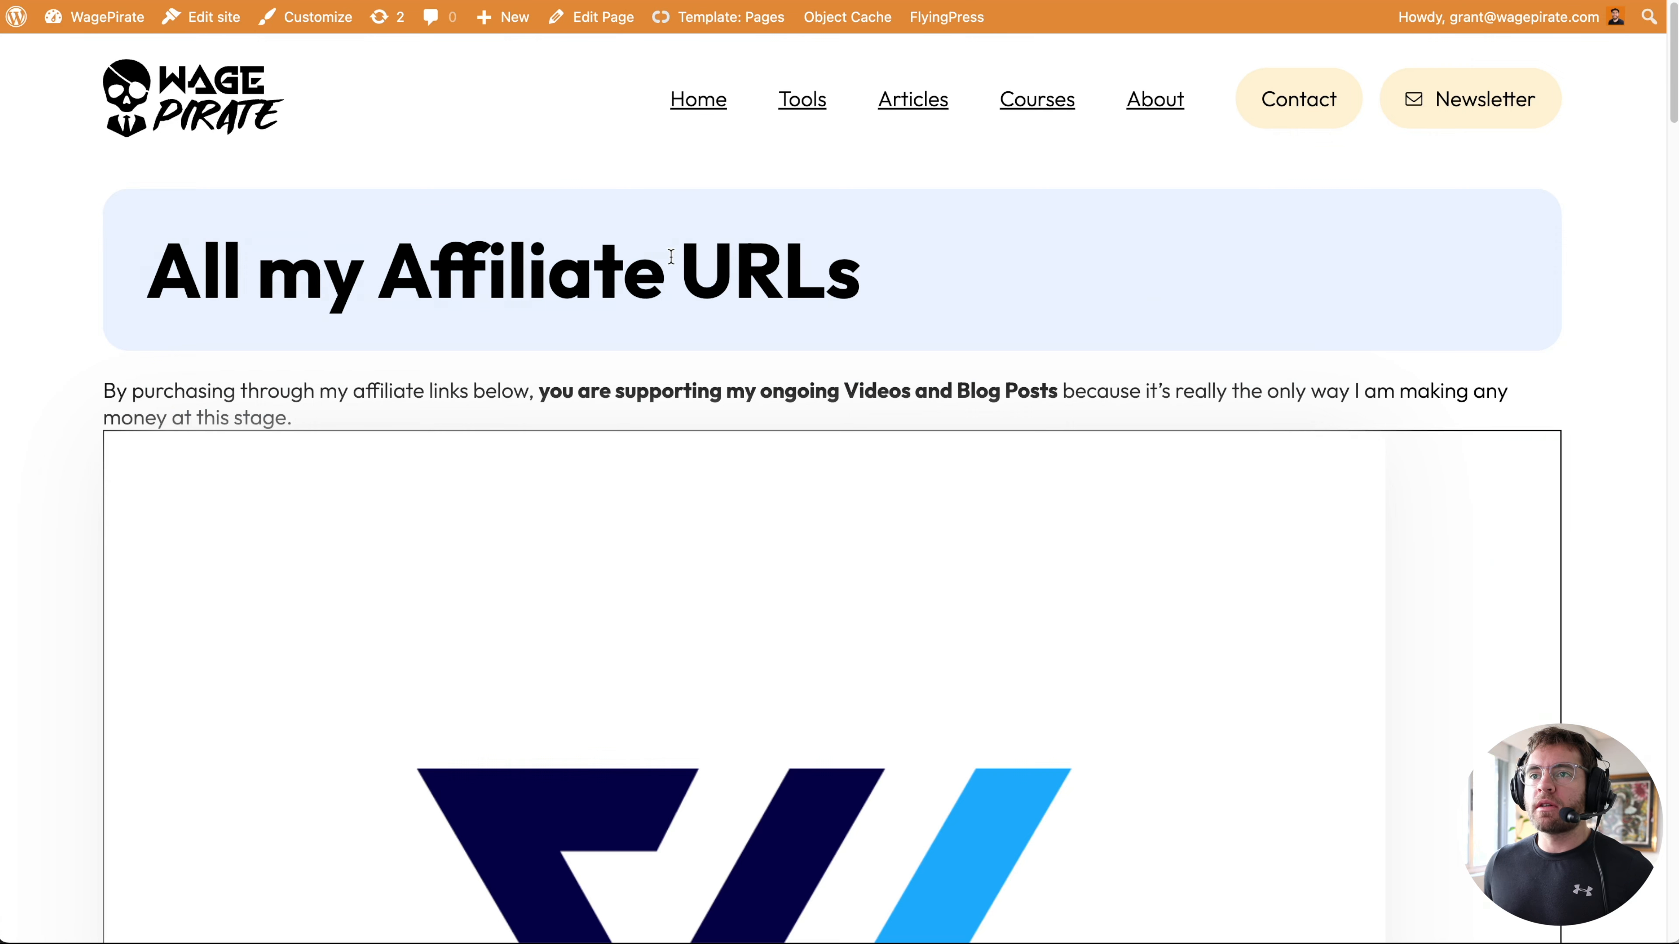
Examine the title area on the Articles page and the title and date of the Cwicly Review 2024 post.
click(903, 109)
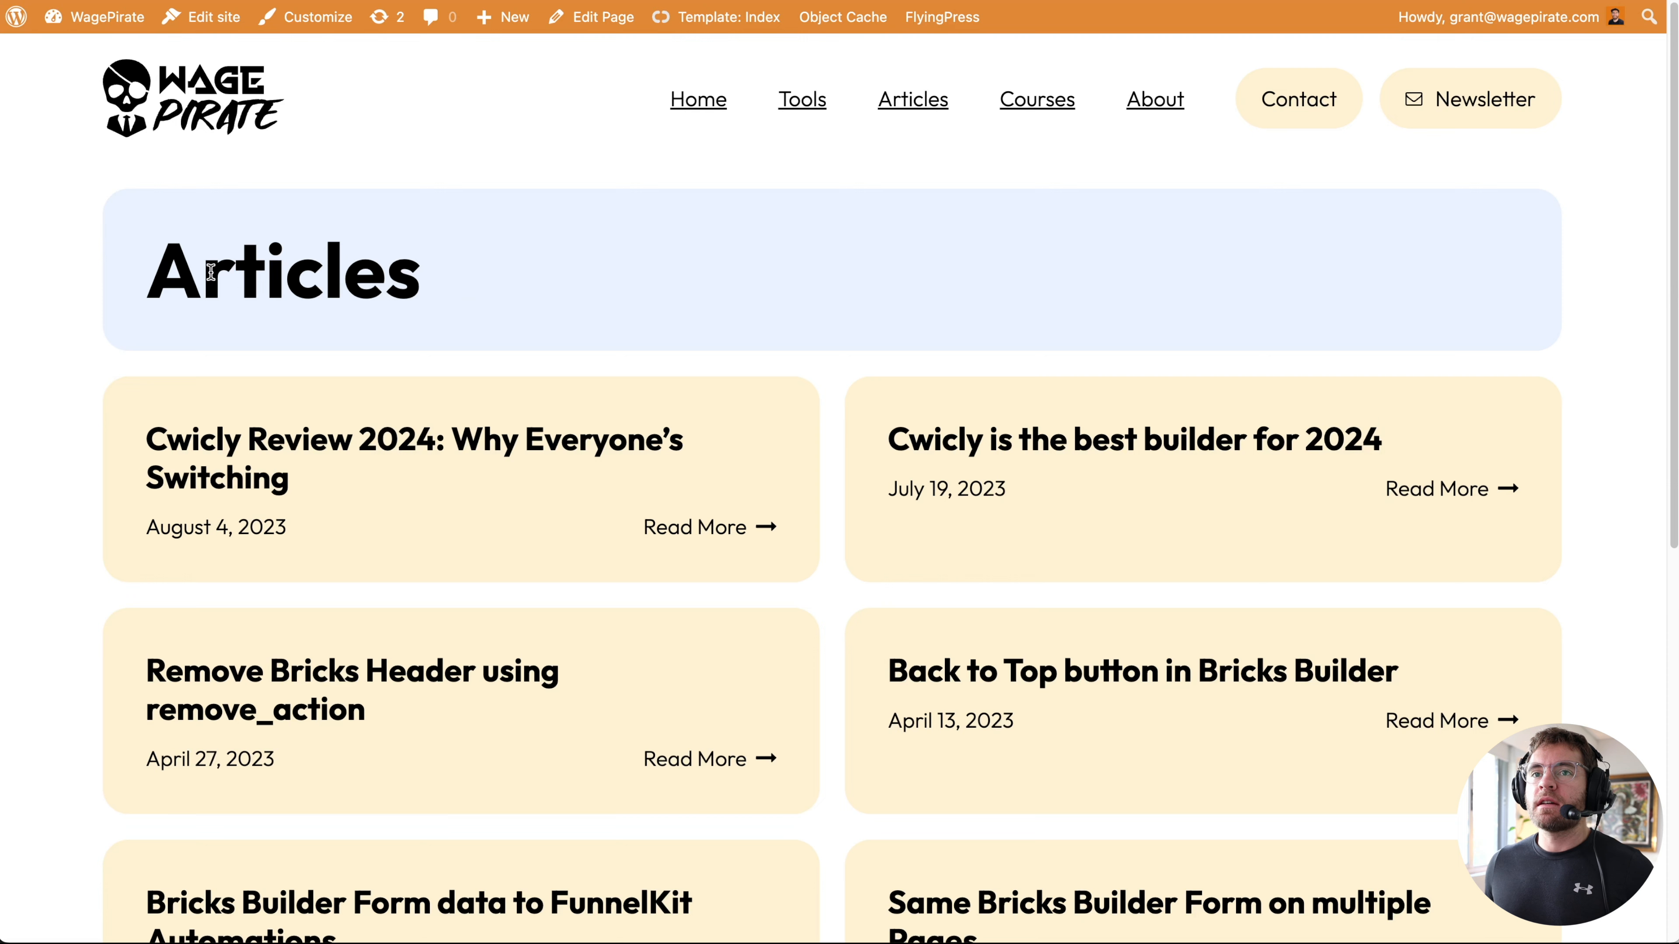
drag(211, 272, 341, 280)
click(341, 280)
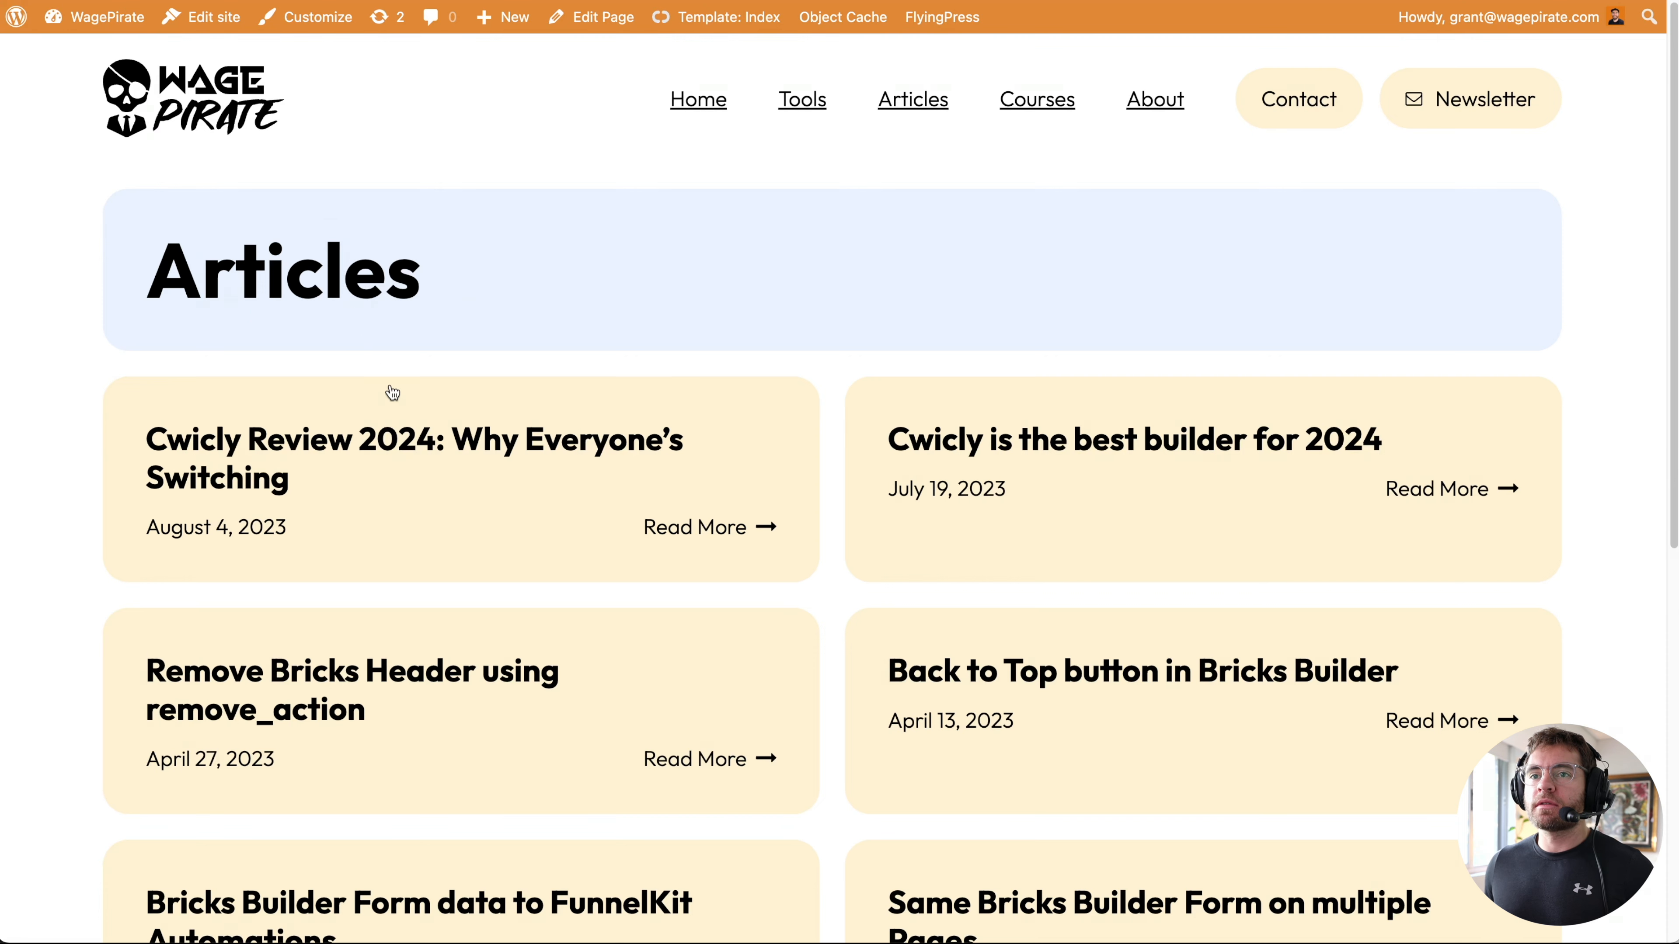
click(662, 498)
drag(196, 275, 416, 349)
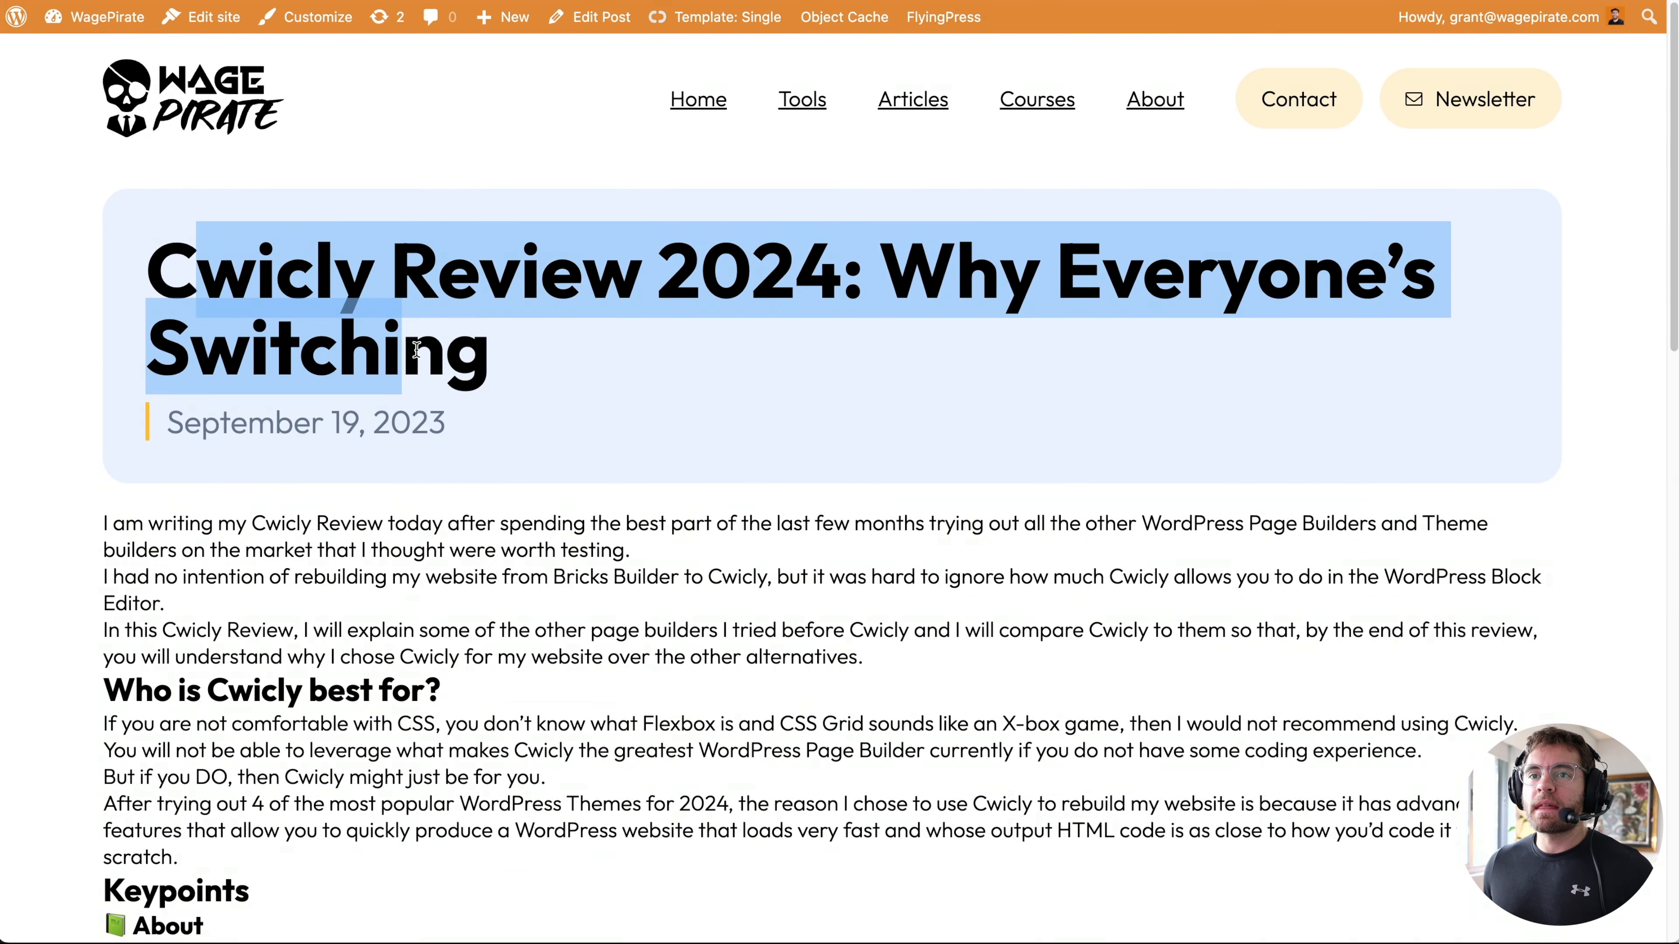
click(349, 414)
drag(155, 430, 470, 450)
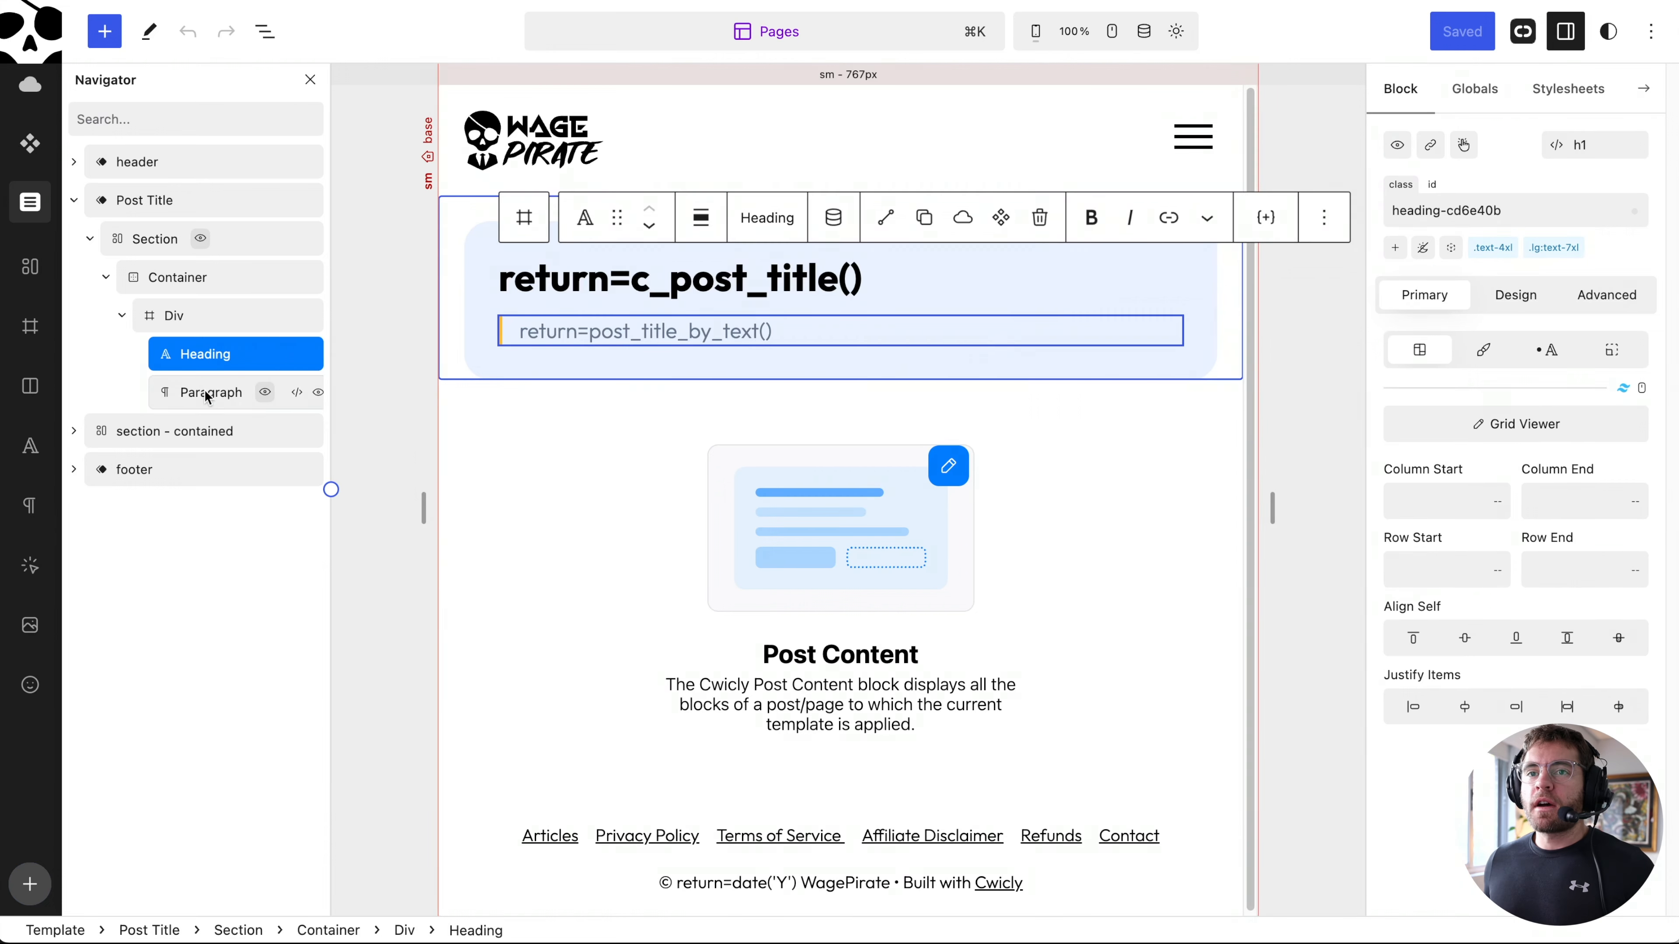
Check the dynamic function settings of the Paragraph and Heading blocks inside the Post Title part.
click(219, 392)
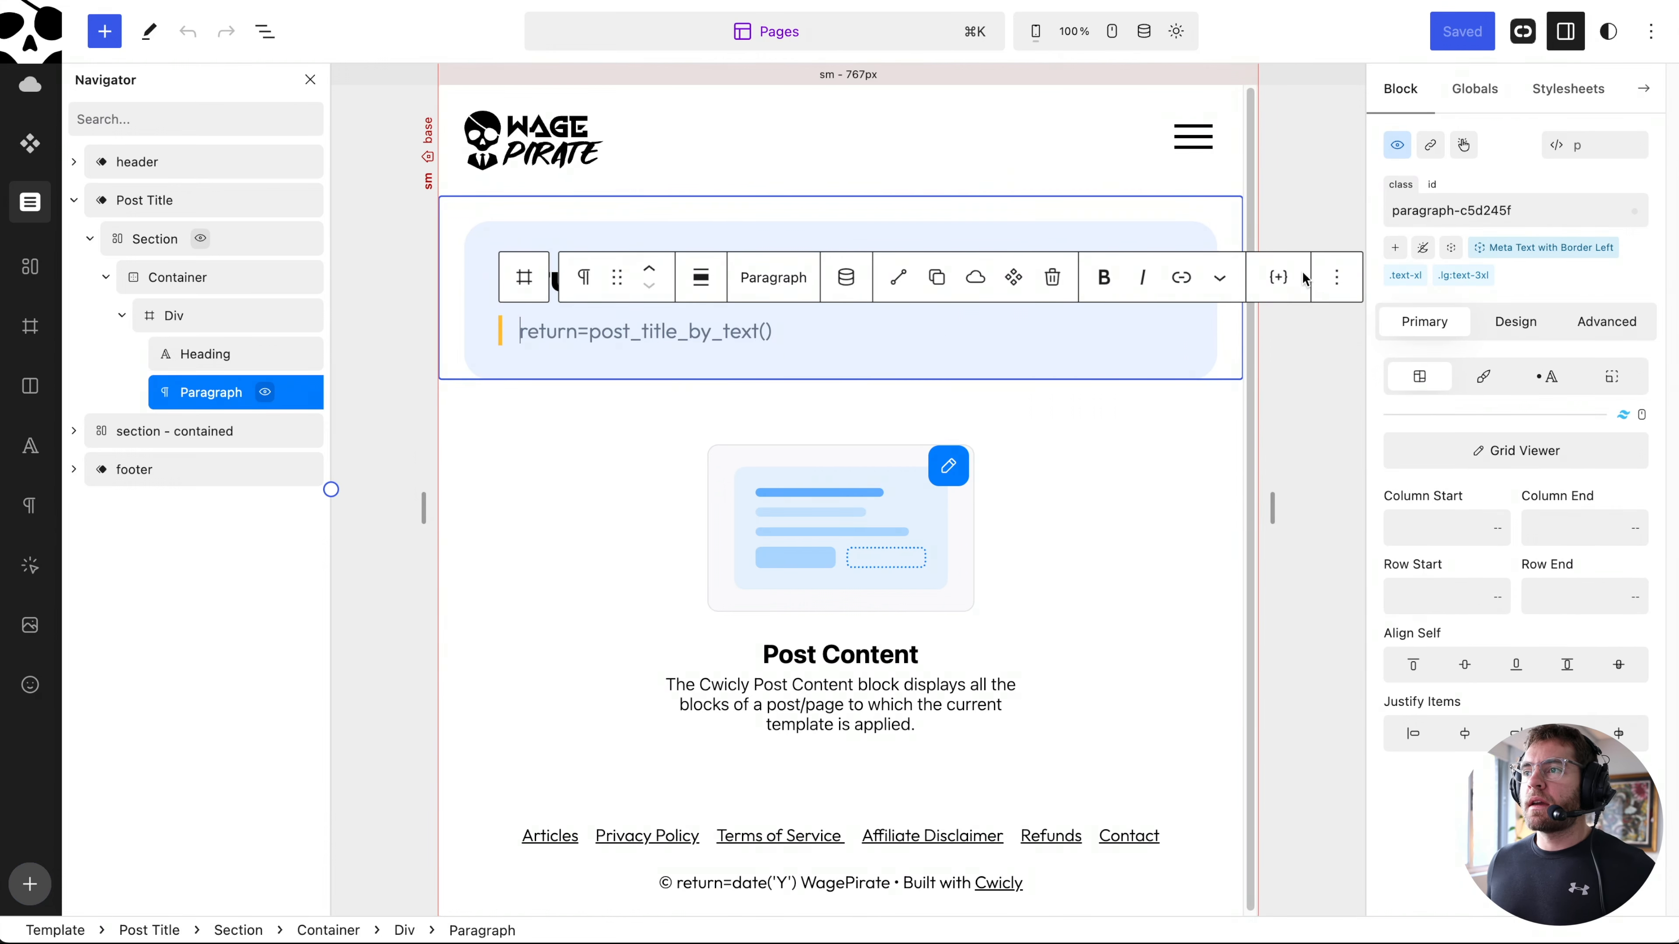
click(1278, 278)
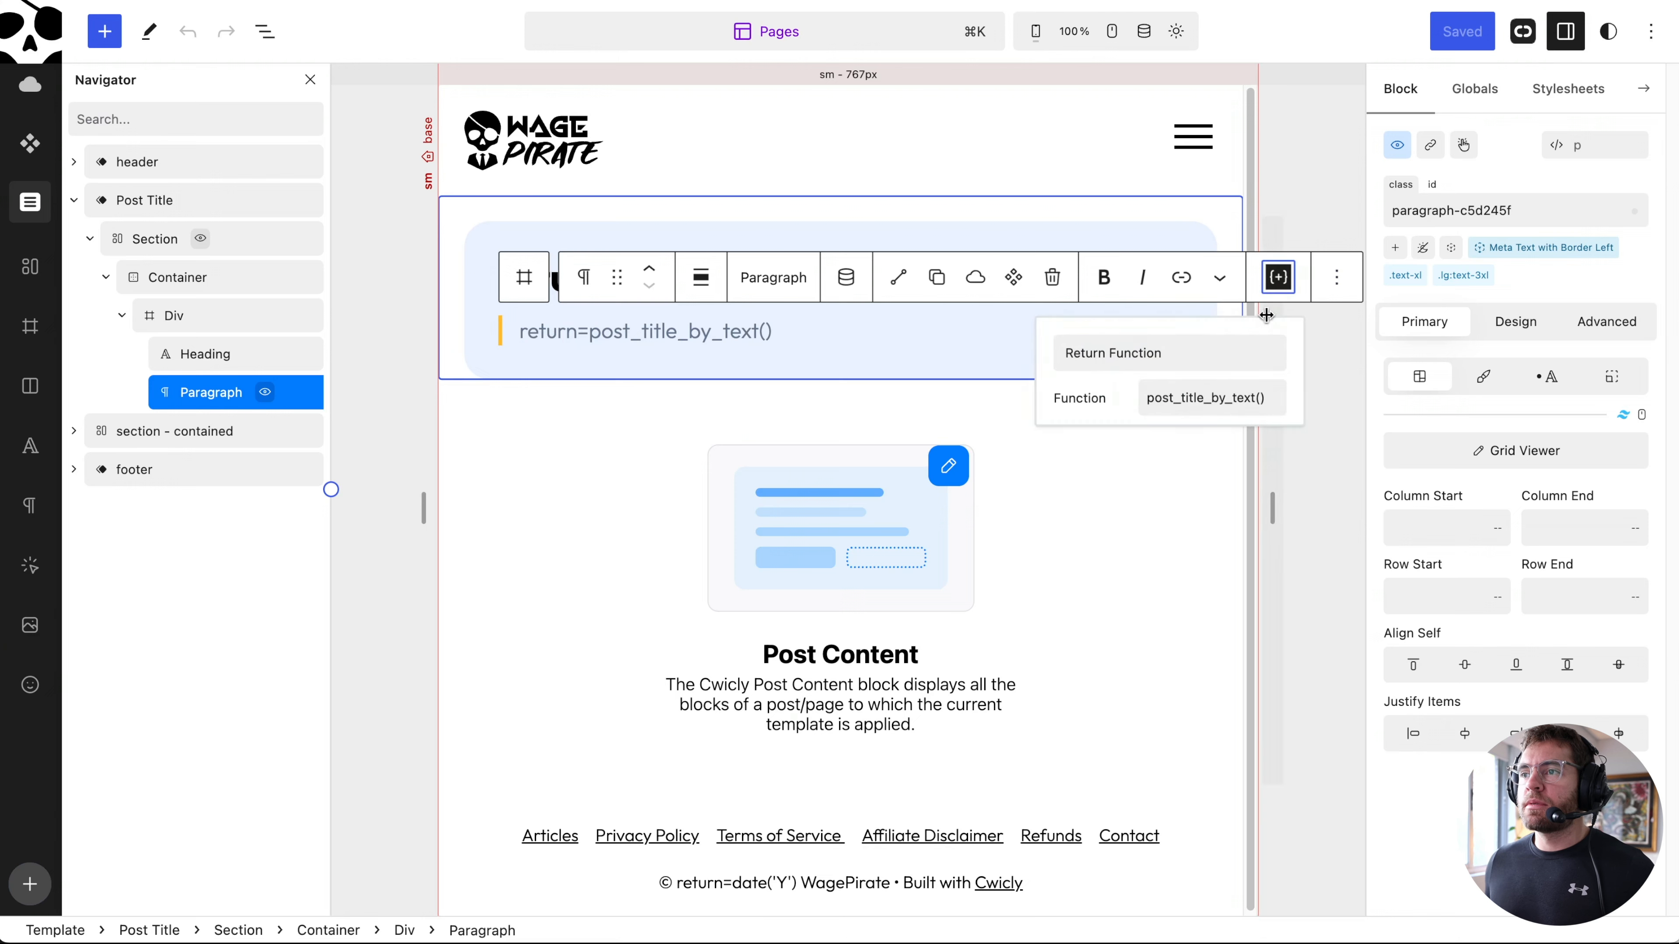
click(1270, 289)
click(219, 354)
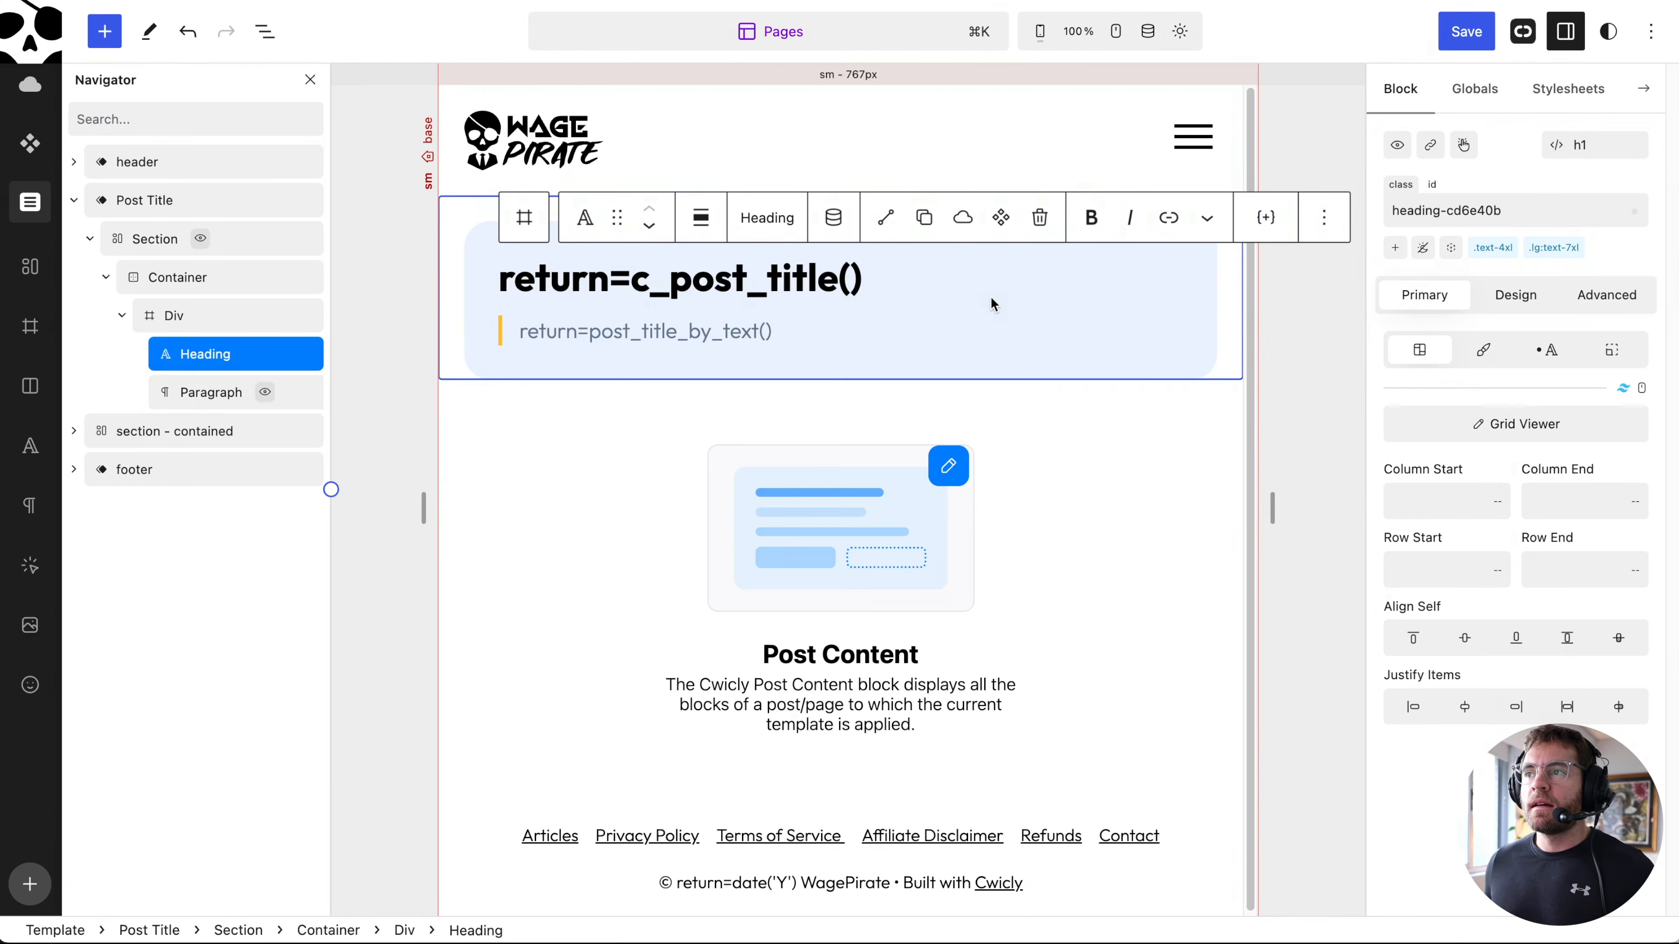
click(1266, 217)
click(1208, 289)
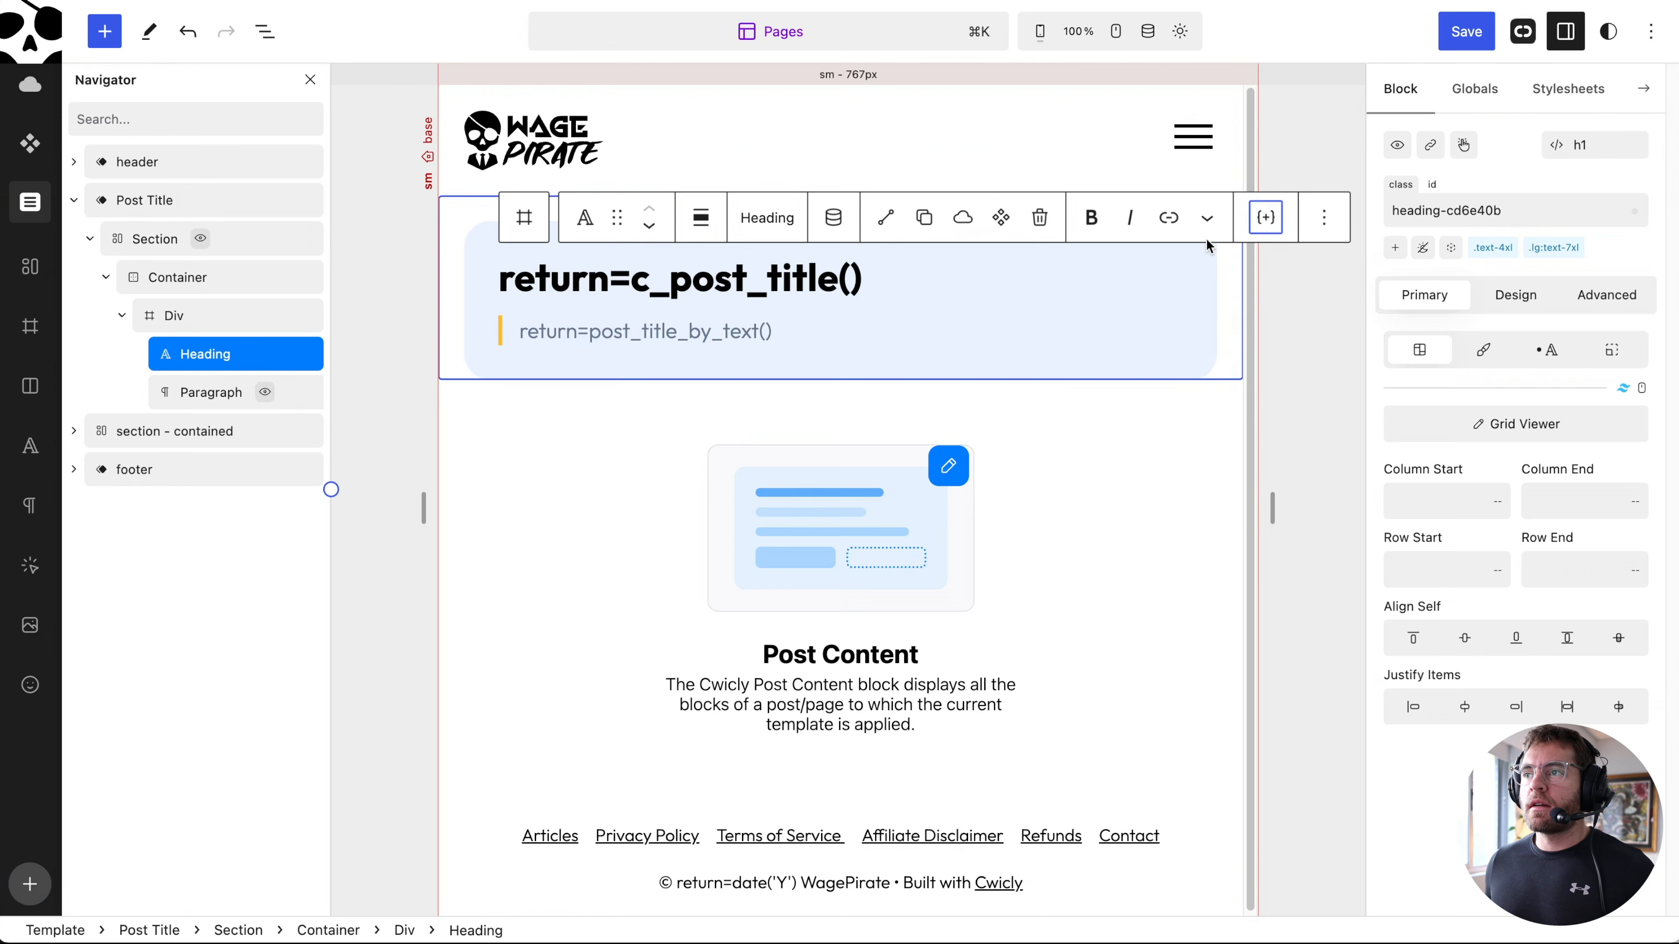
Create a component named Post Title from the Div that wraps the heading and paragraph.
click(192, 324)
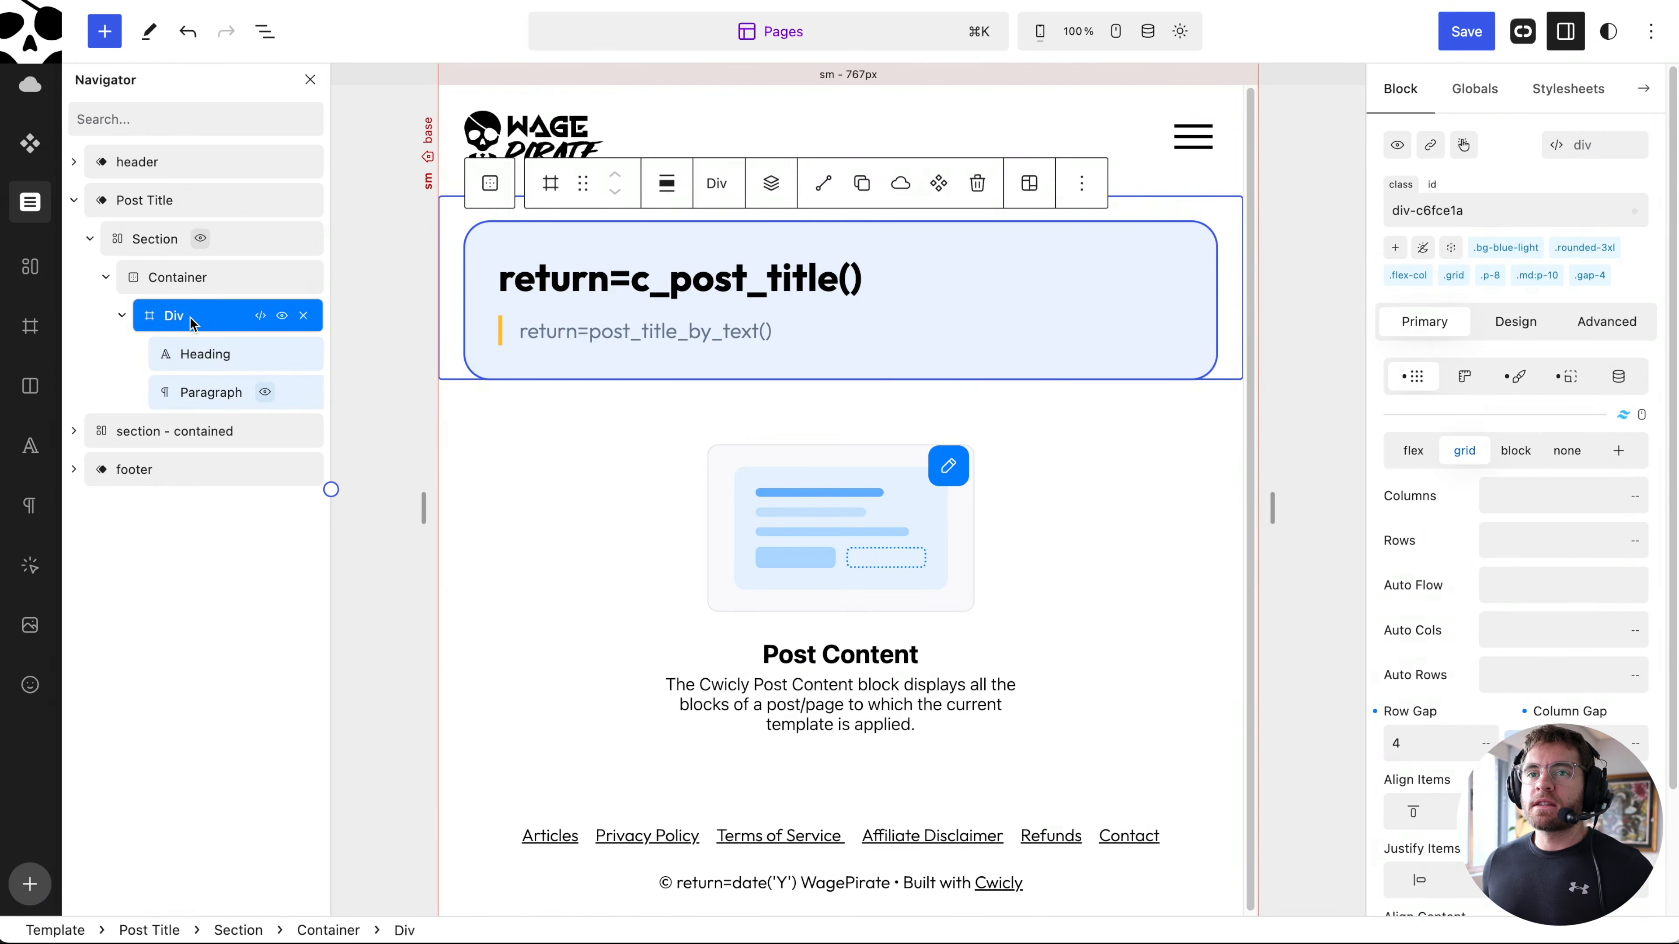
right_click(201, 318)
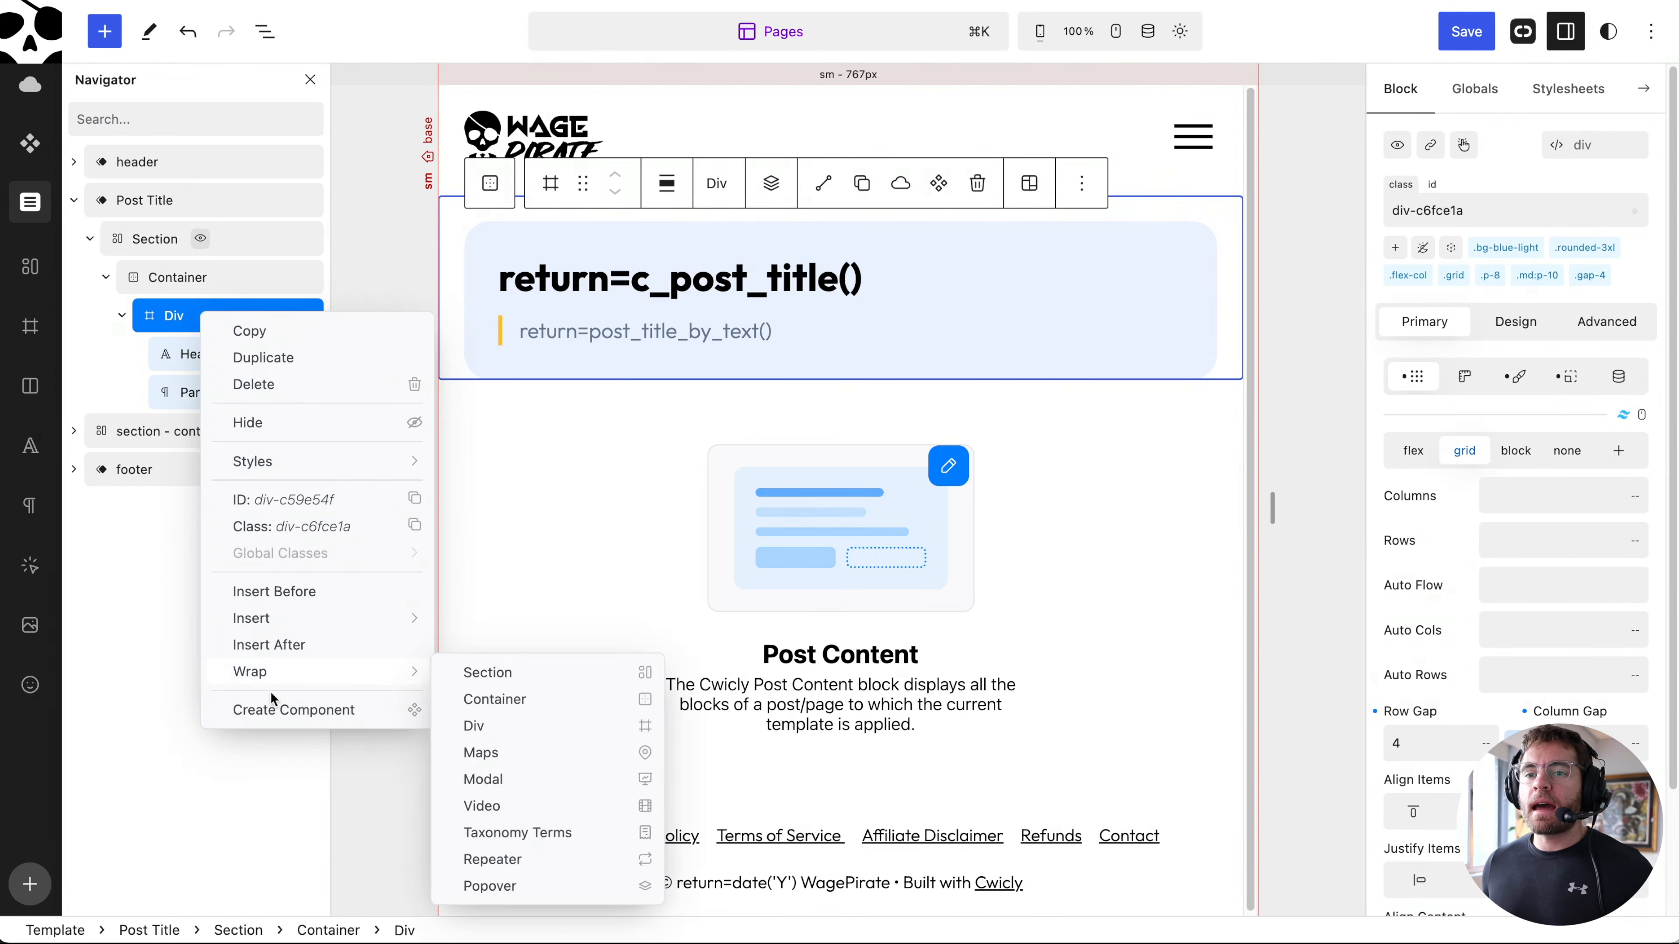
click(273, 709)
text(Post Title)
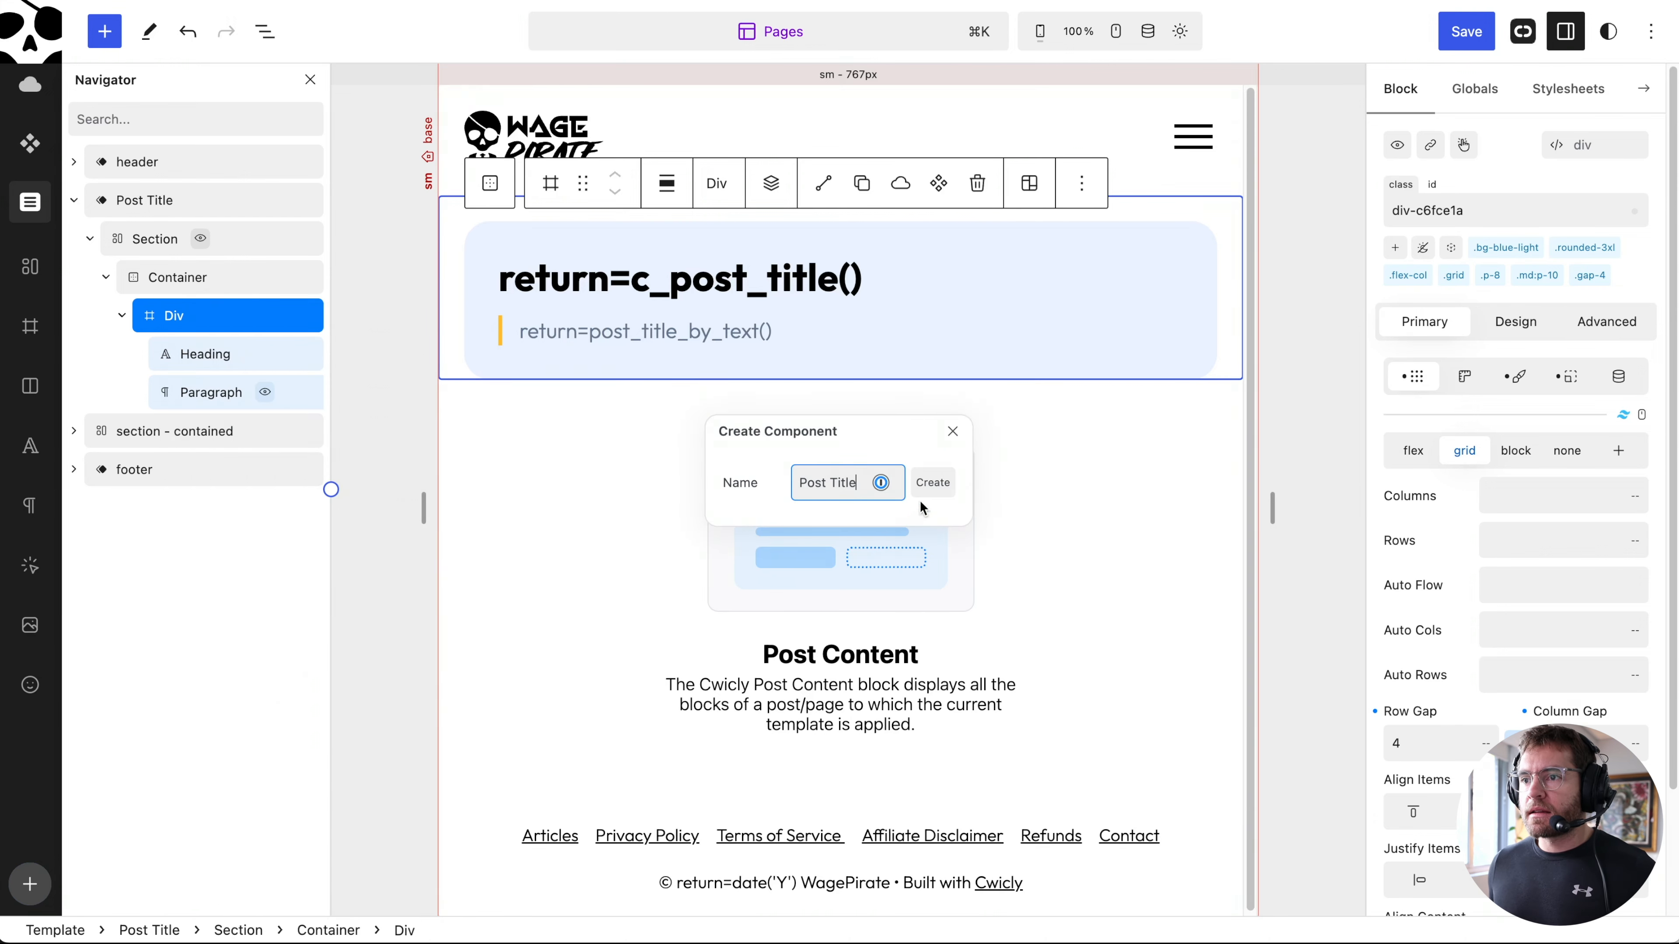
click(932, 483)
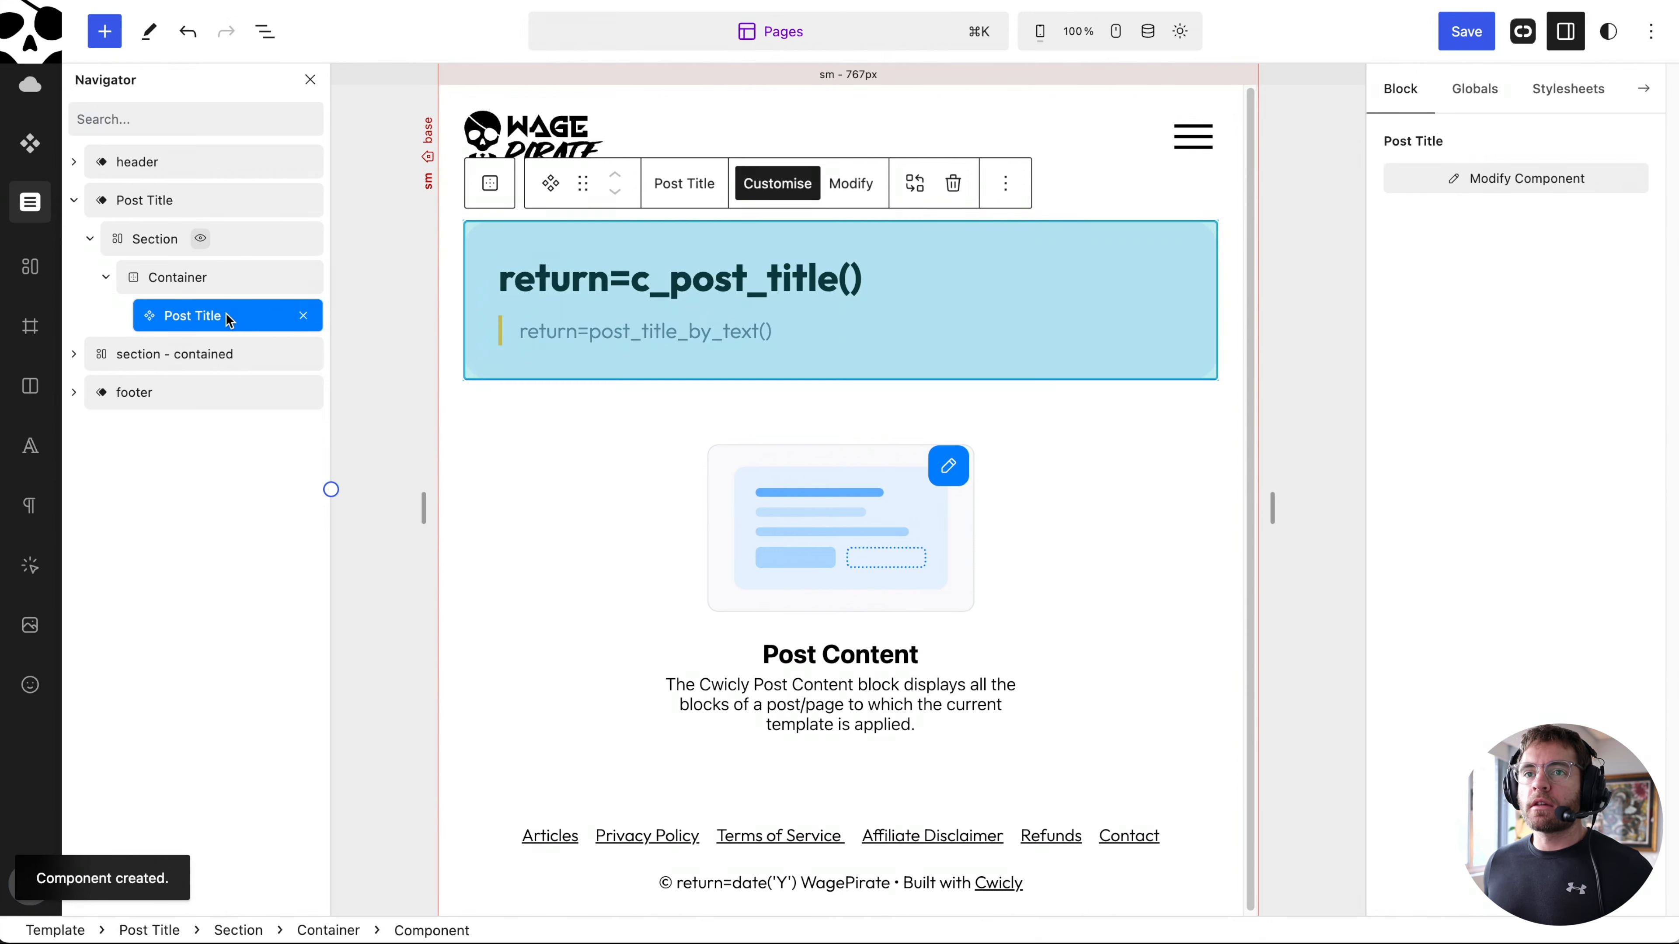
Modify the Post Title component by connecting the heading's content to a new advanced text property named Heading.
click(859, 185)
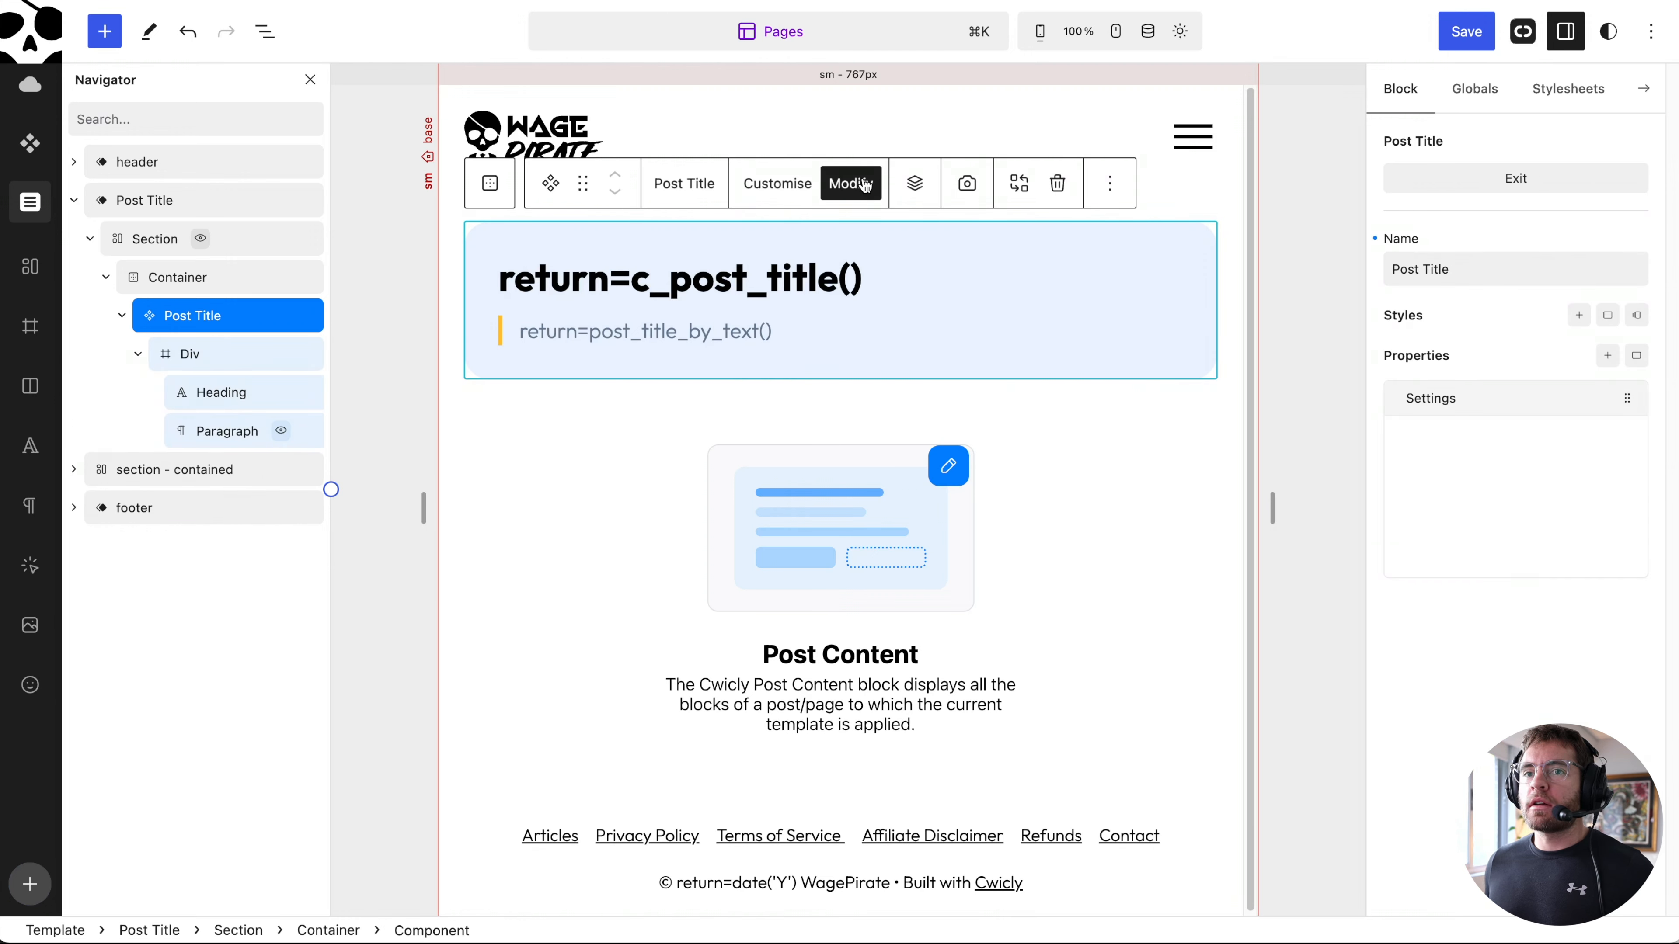
click(231, 392)
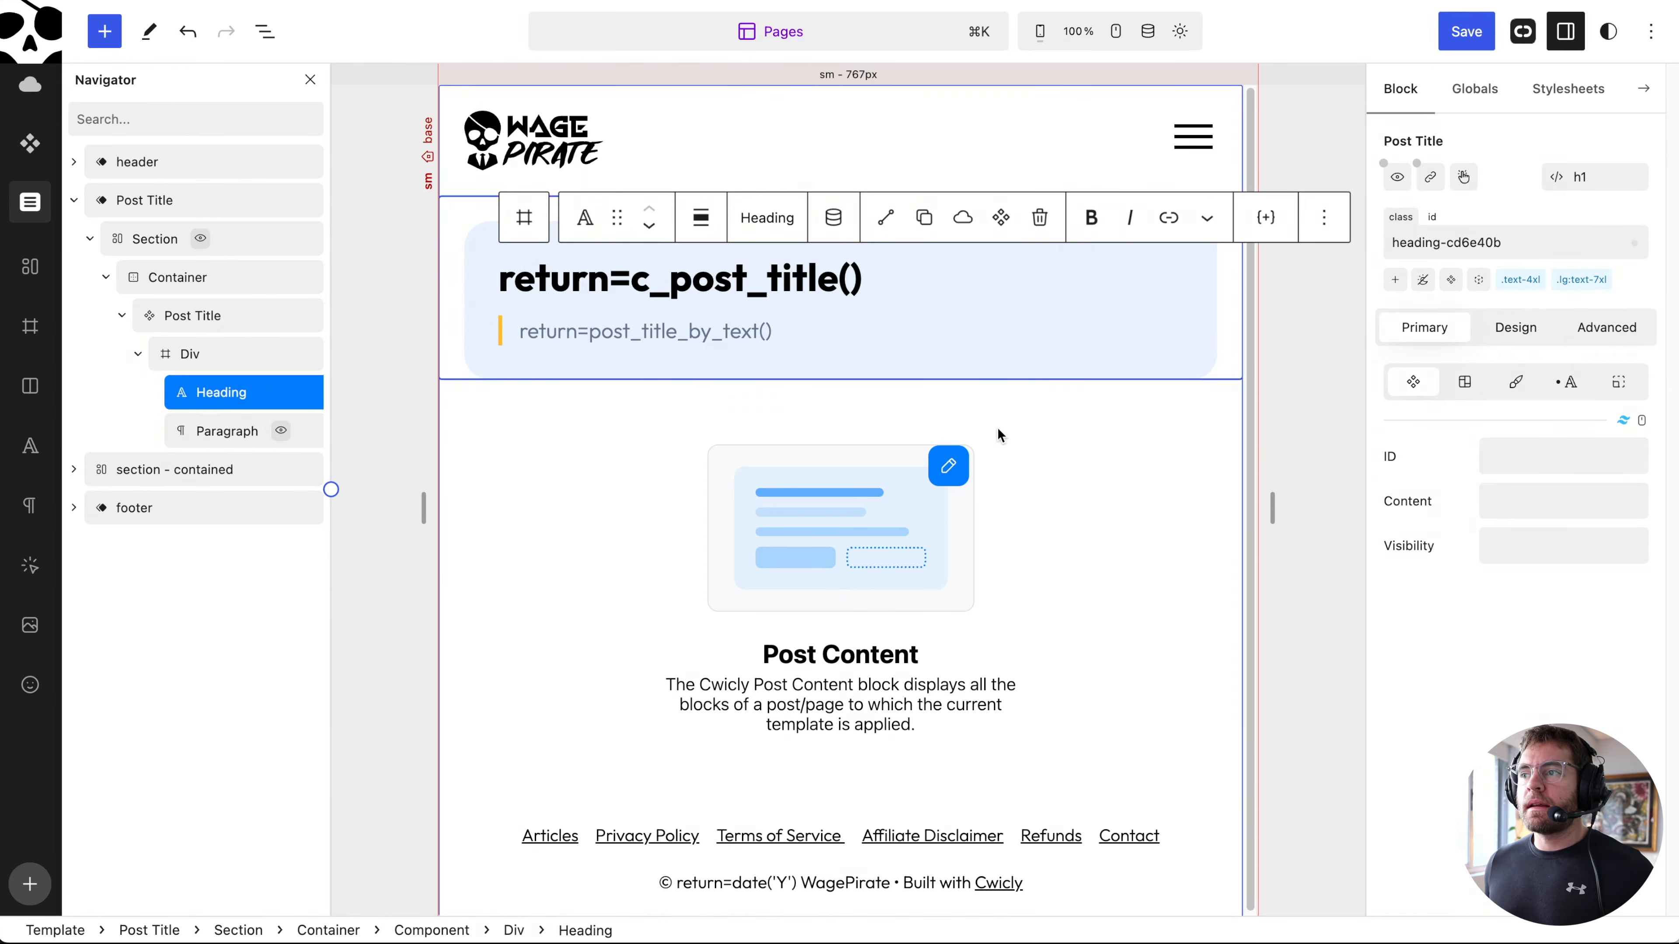
click(1501, 504)
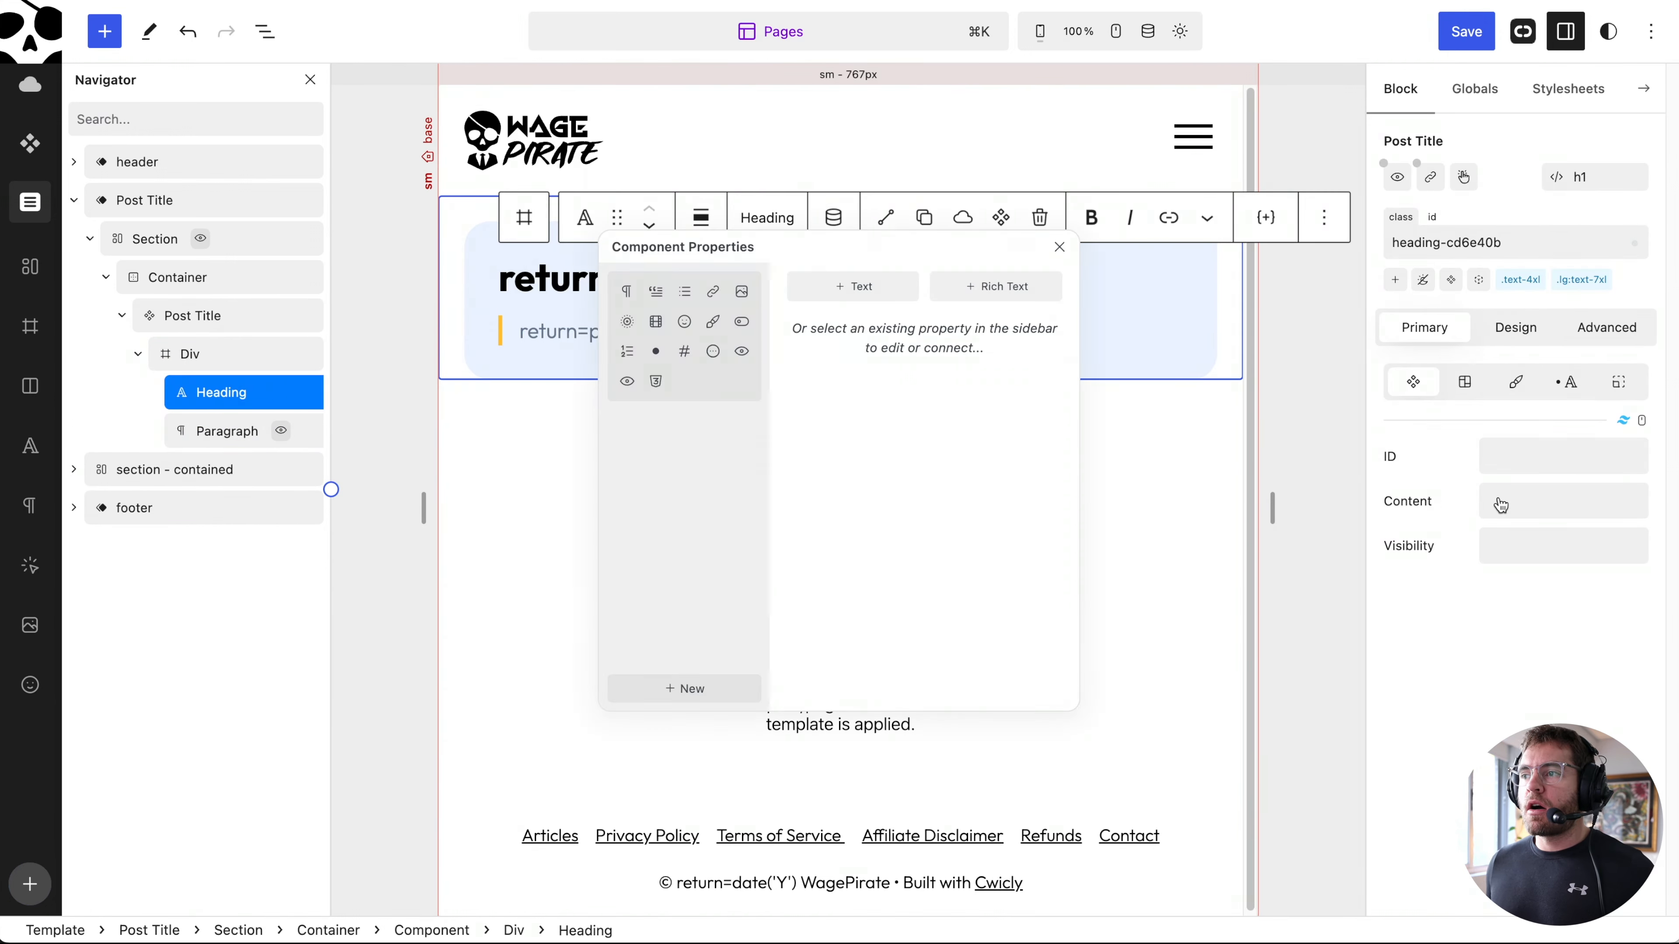
click(869, 284)
text(Heading)
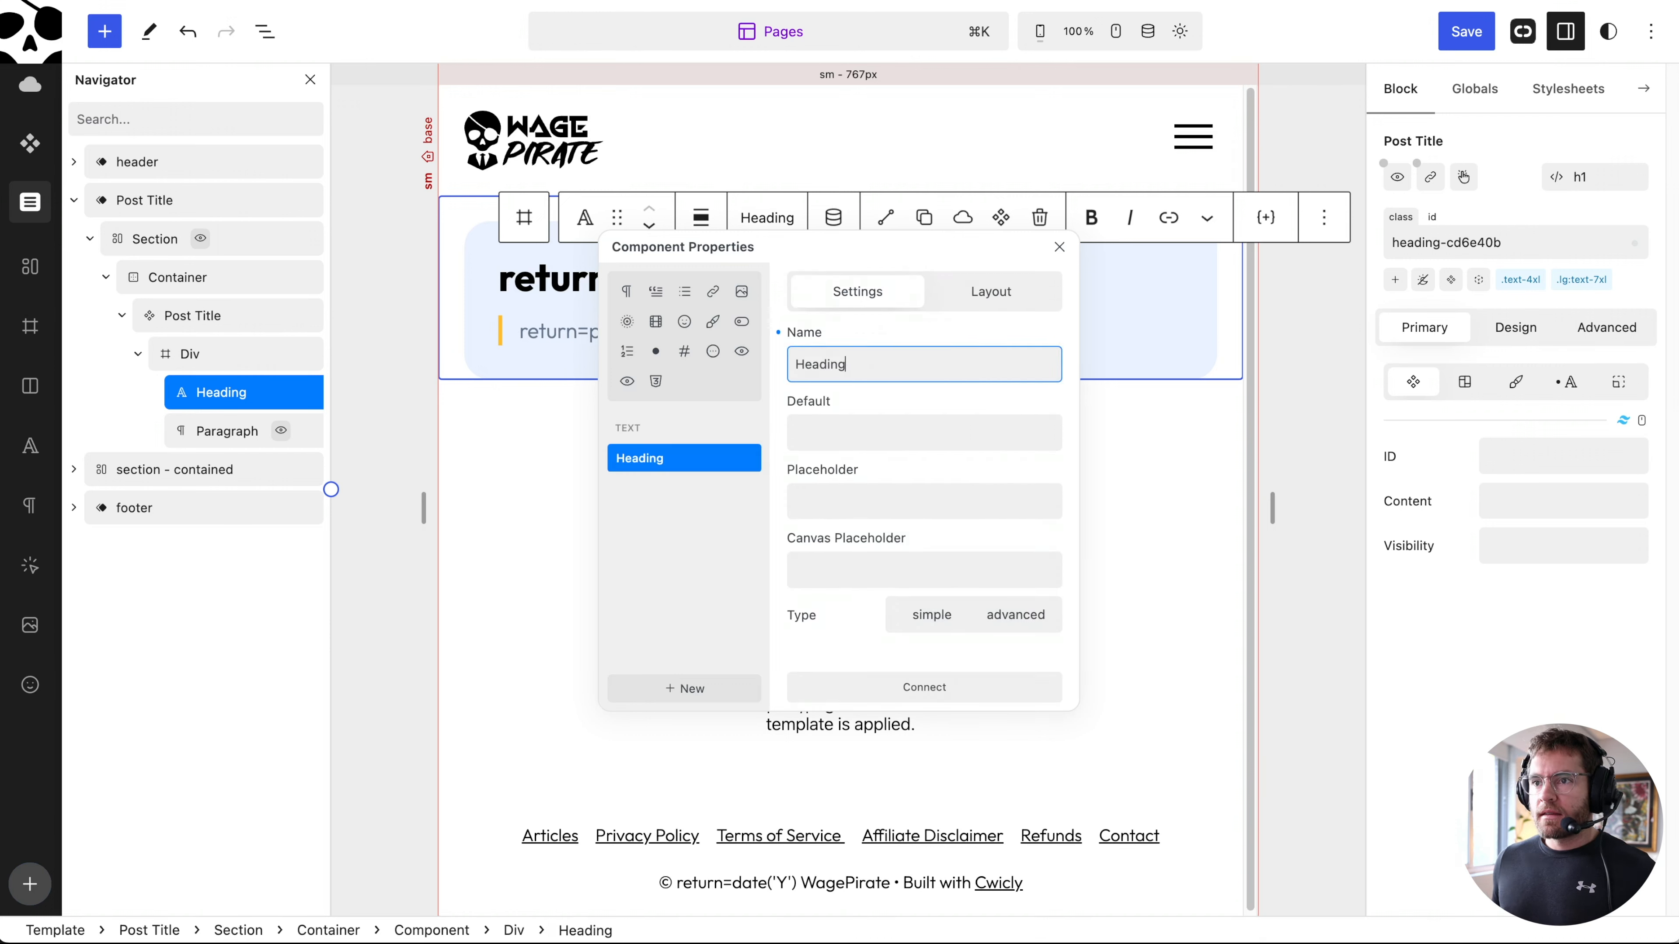
click(1006, 618)
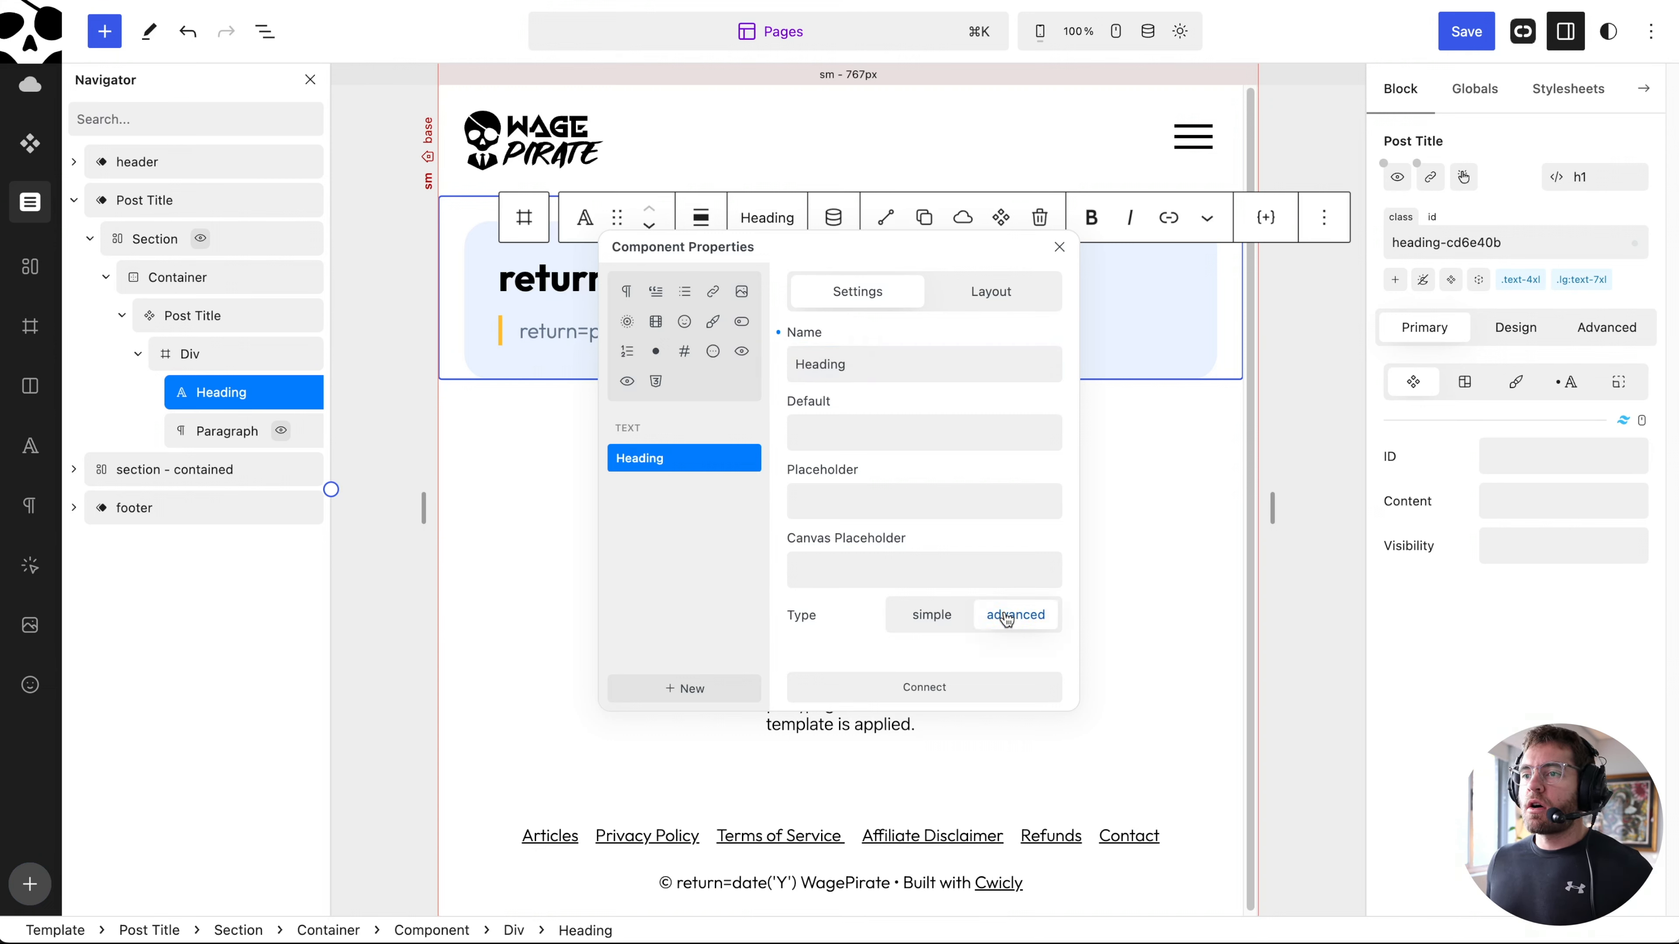
click(995, 692)
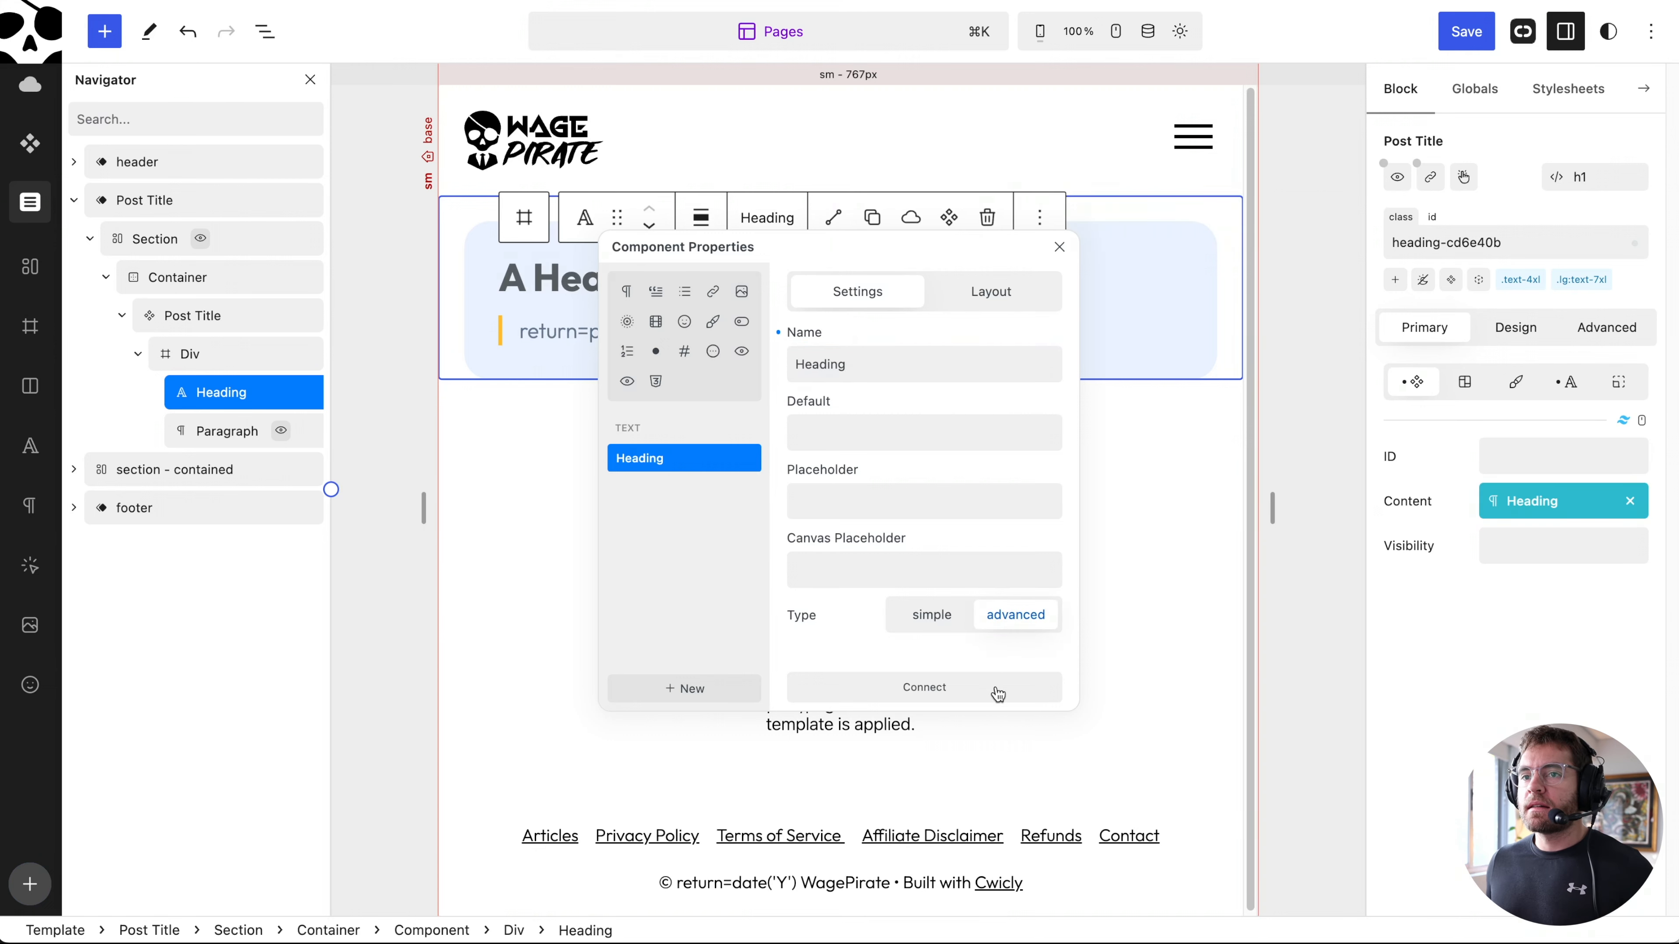
Connect the paragraph's content to a new advanced text property named Byline in the Post Title component.
click(246, 442)
click(1512, 528)
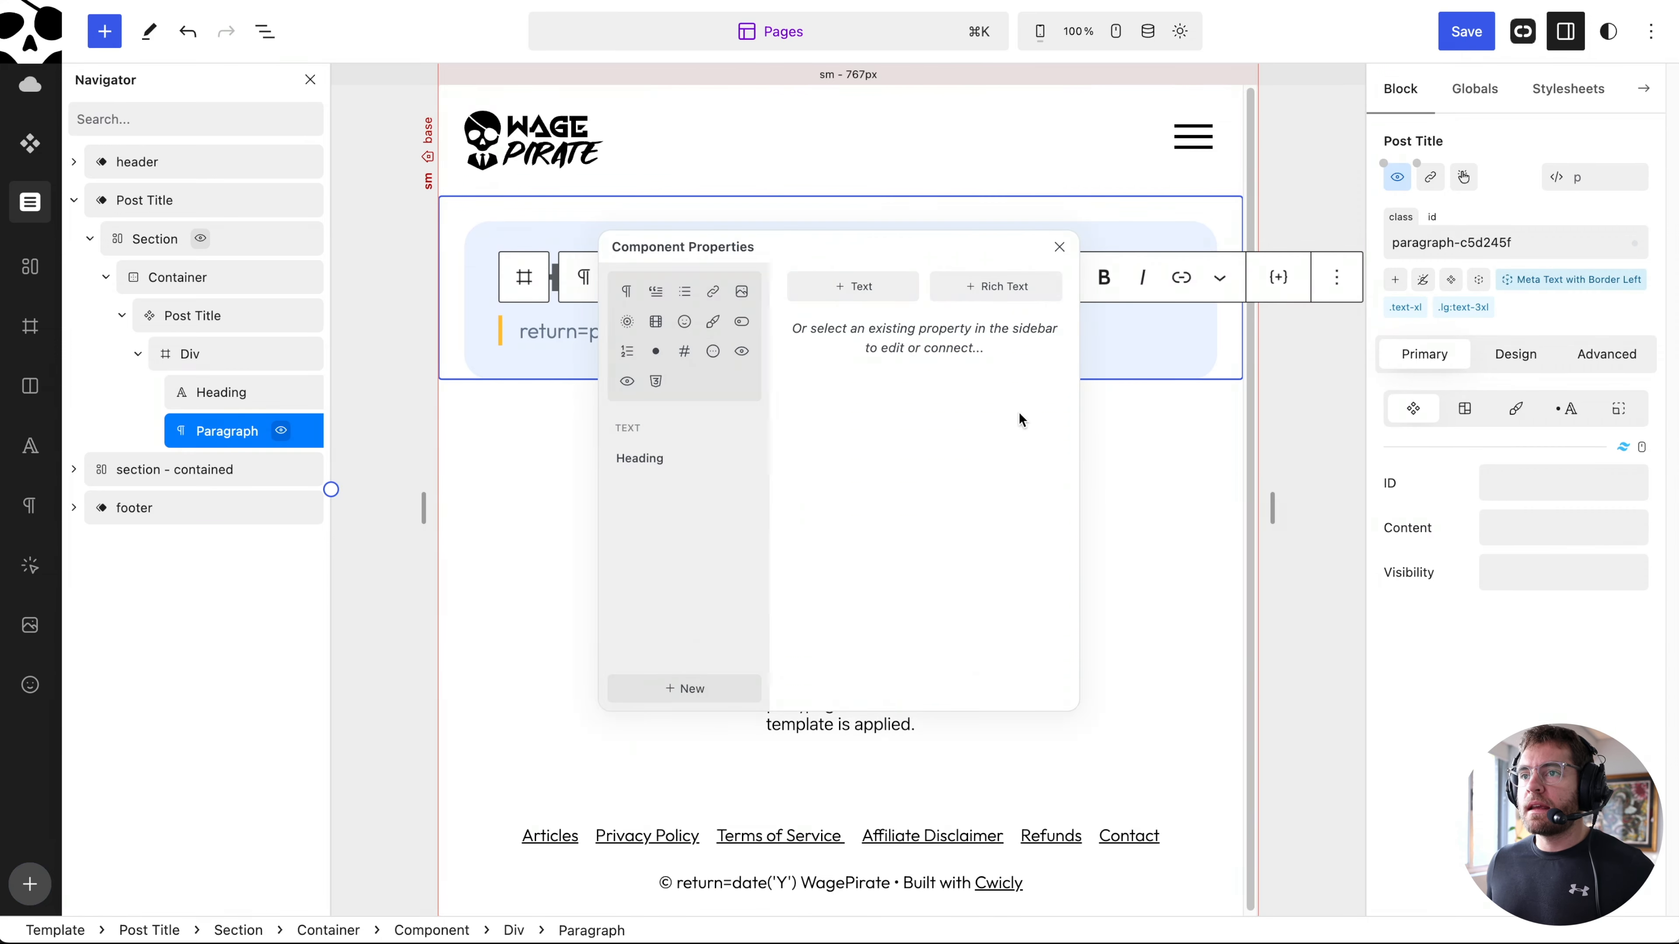
click(867, 288)
click(865, 363)
text(Byline)
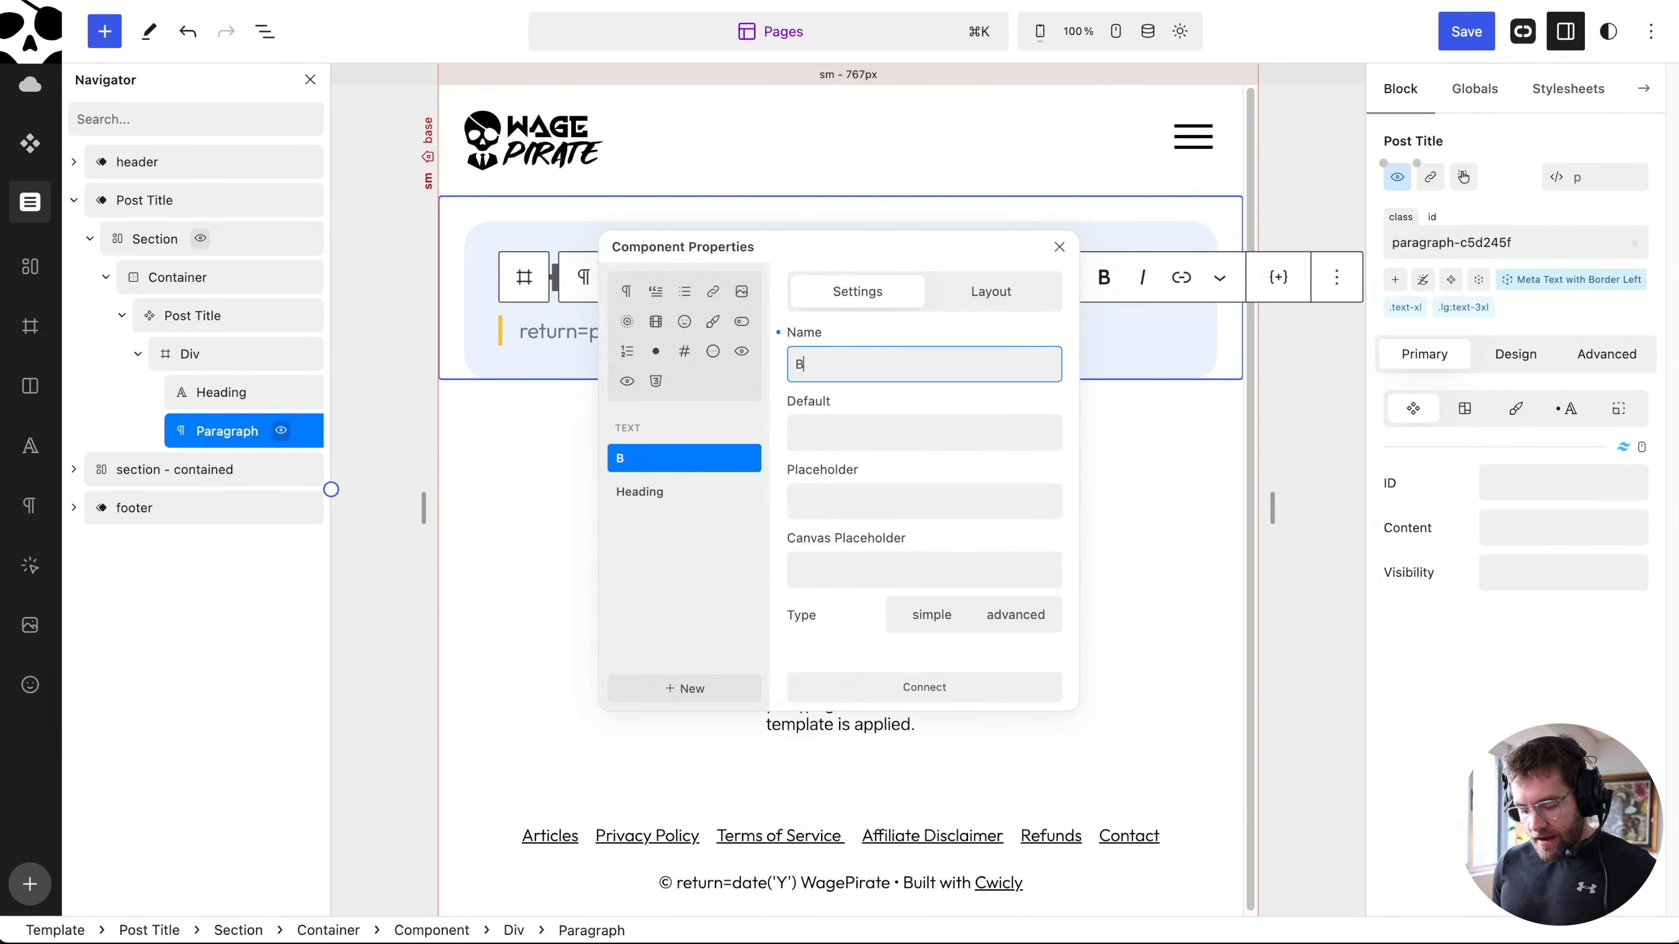
key(Return)
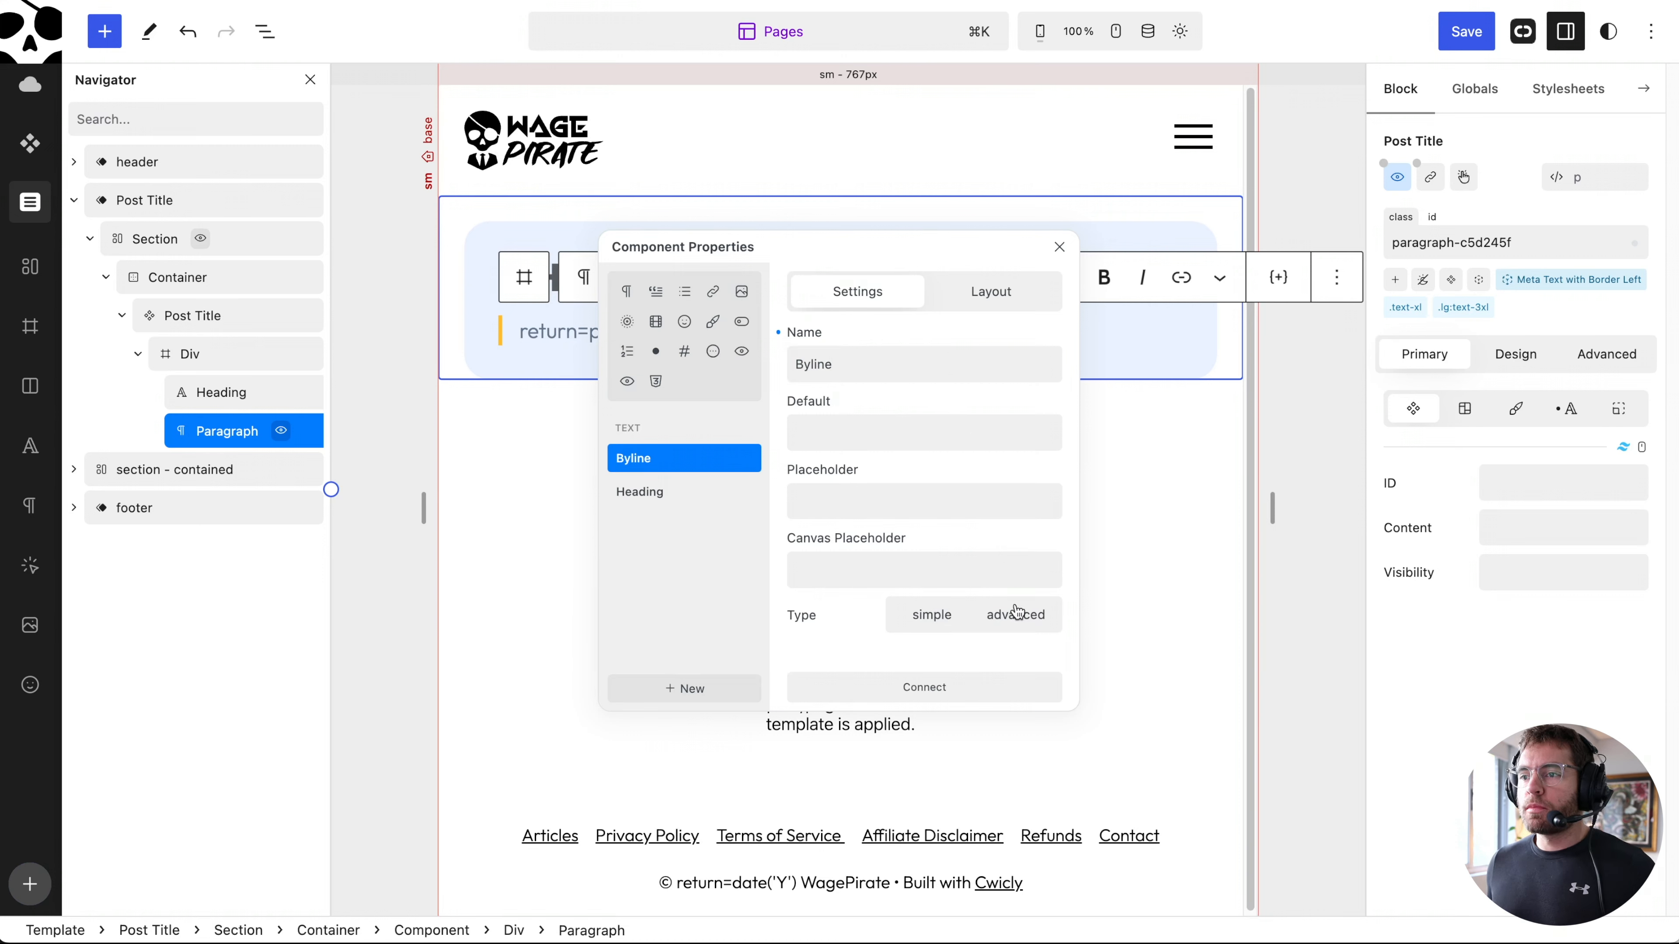
click(1018, 616)
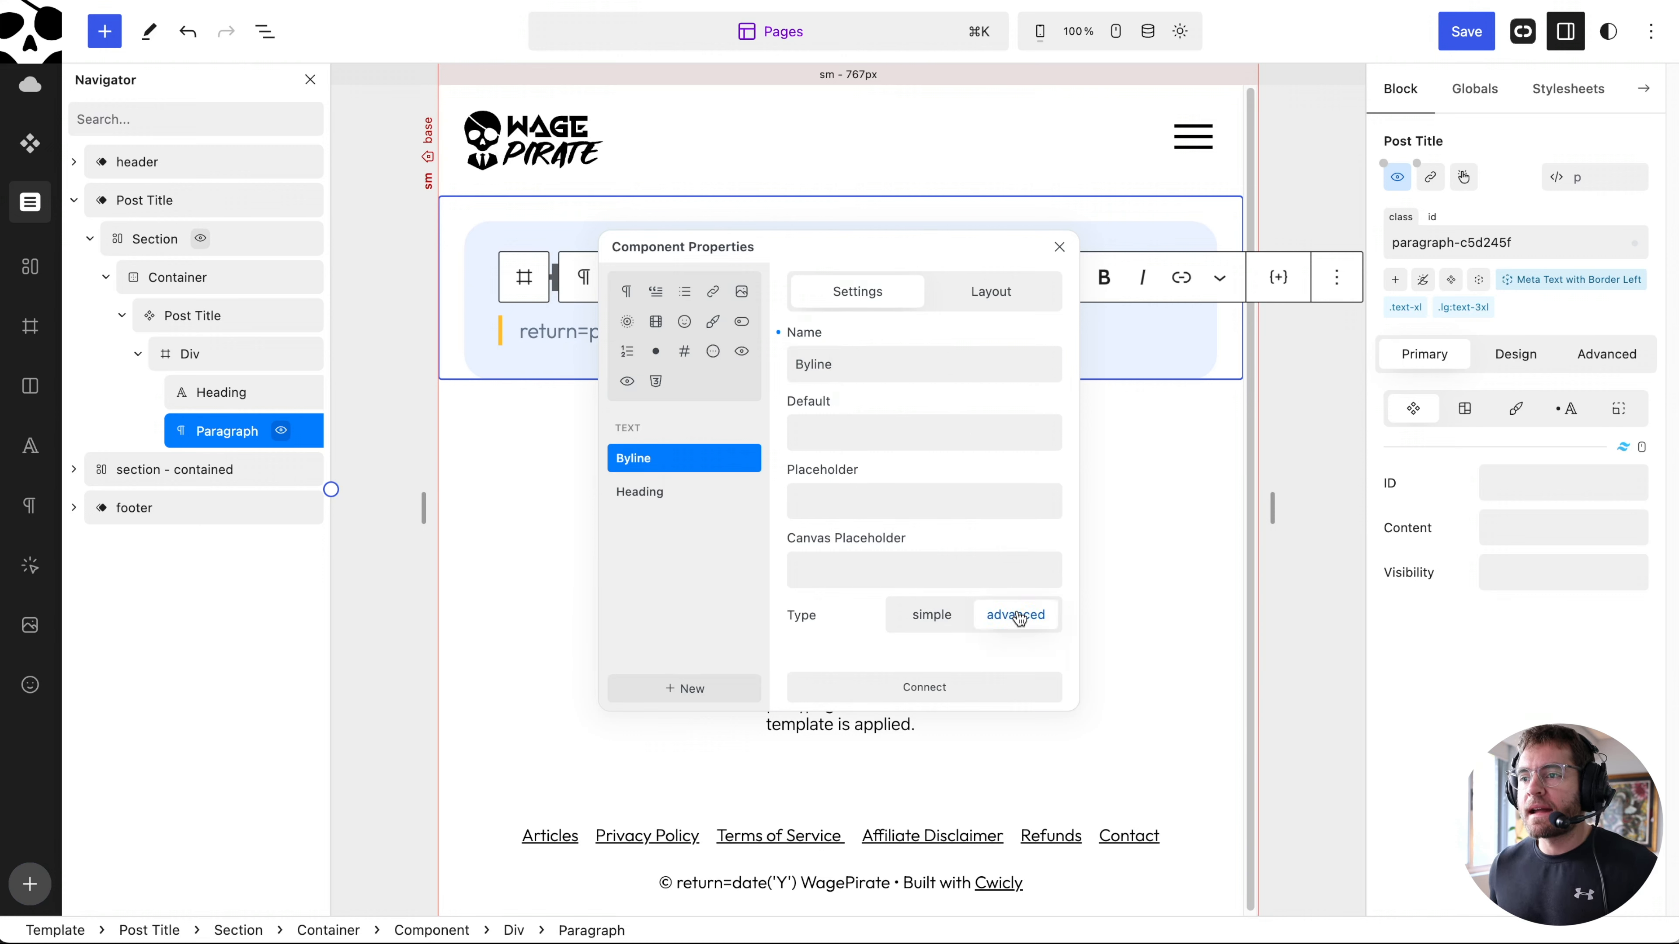
click(949, 689)
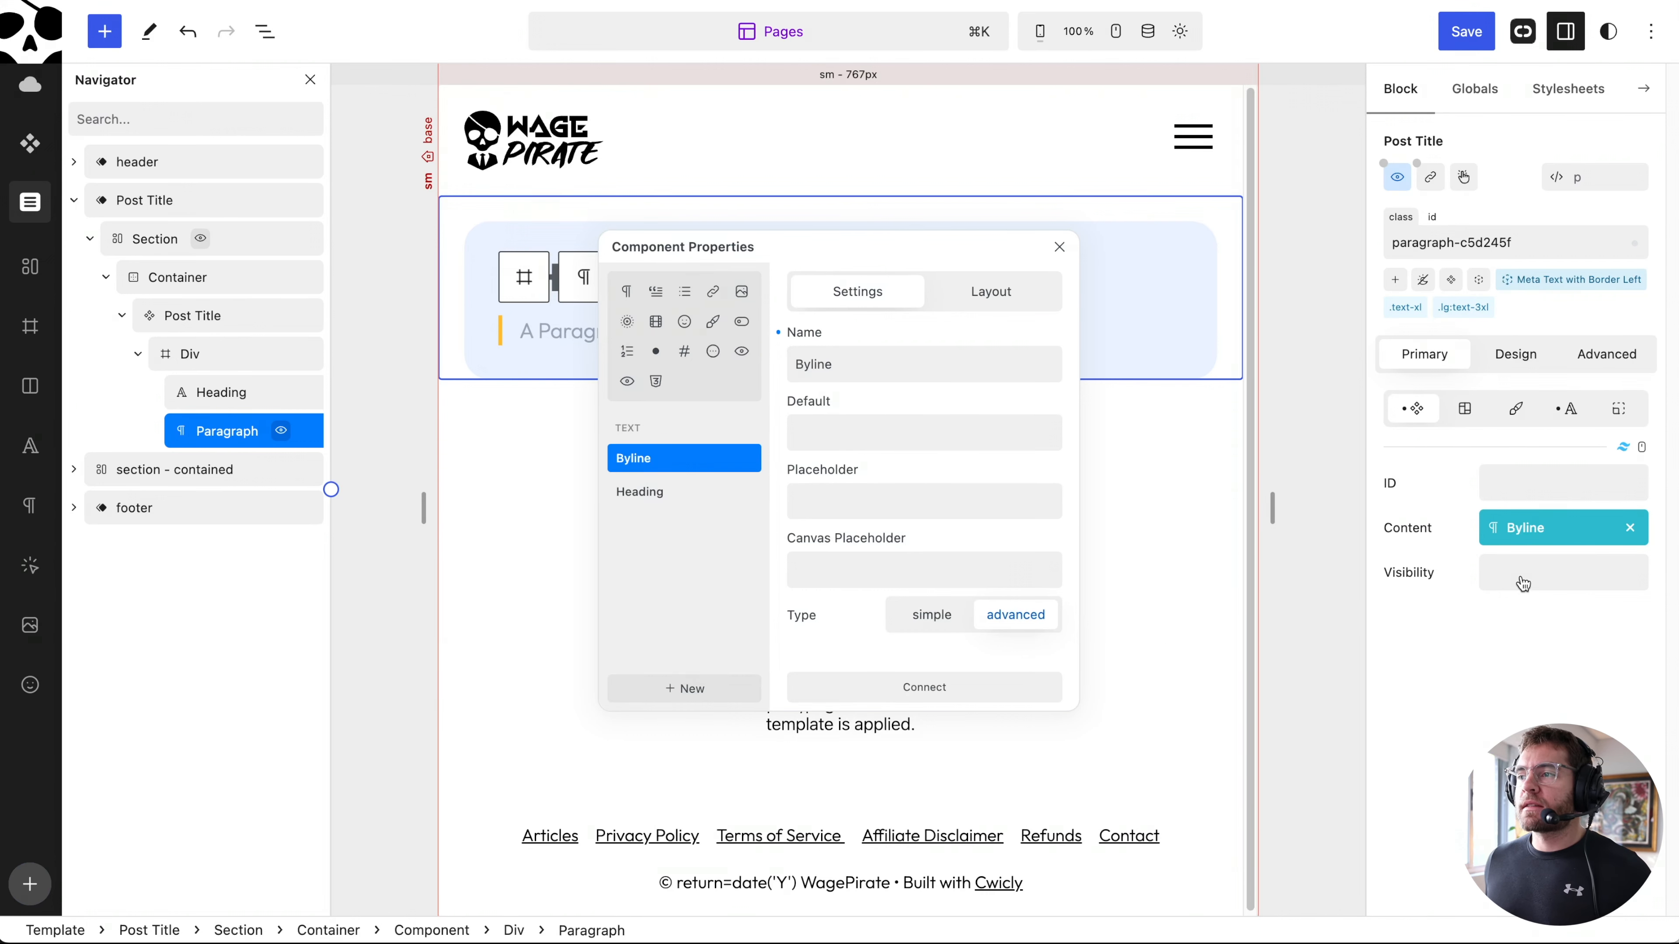
Connect the paragraph's visibility to a new visibility property named Show Byline? that defaults to visible.
click(1553, 570)
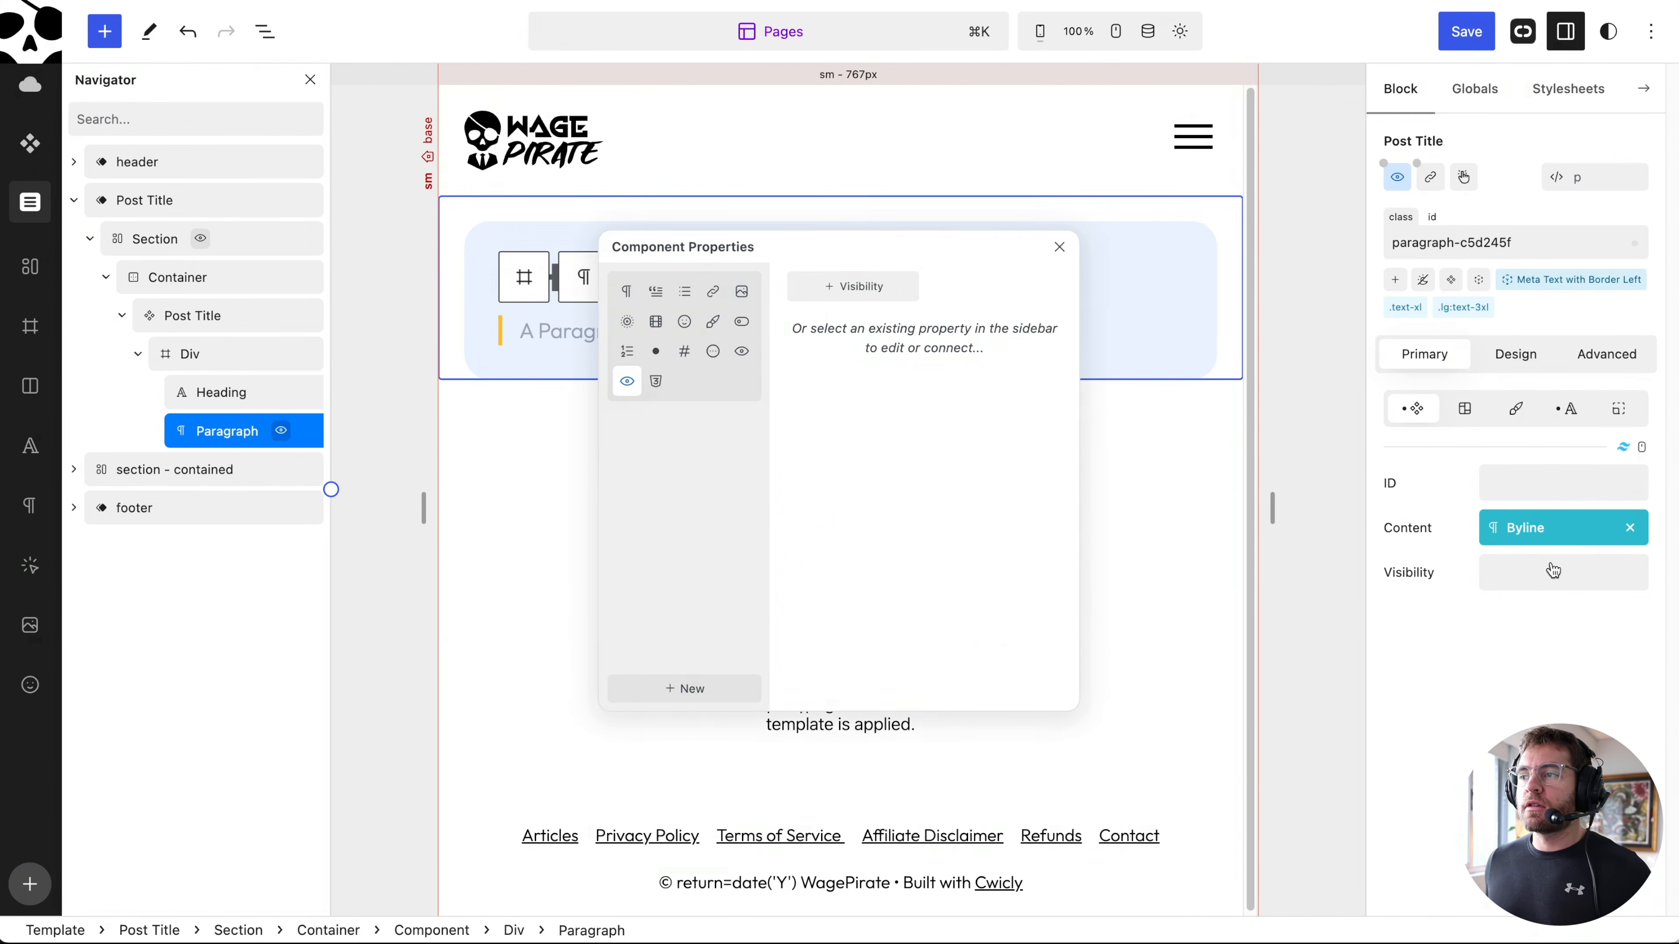
click(859, 286)
click(858, 357)
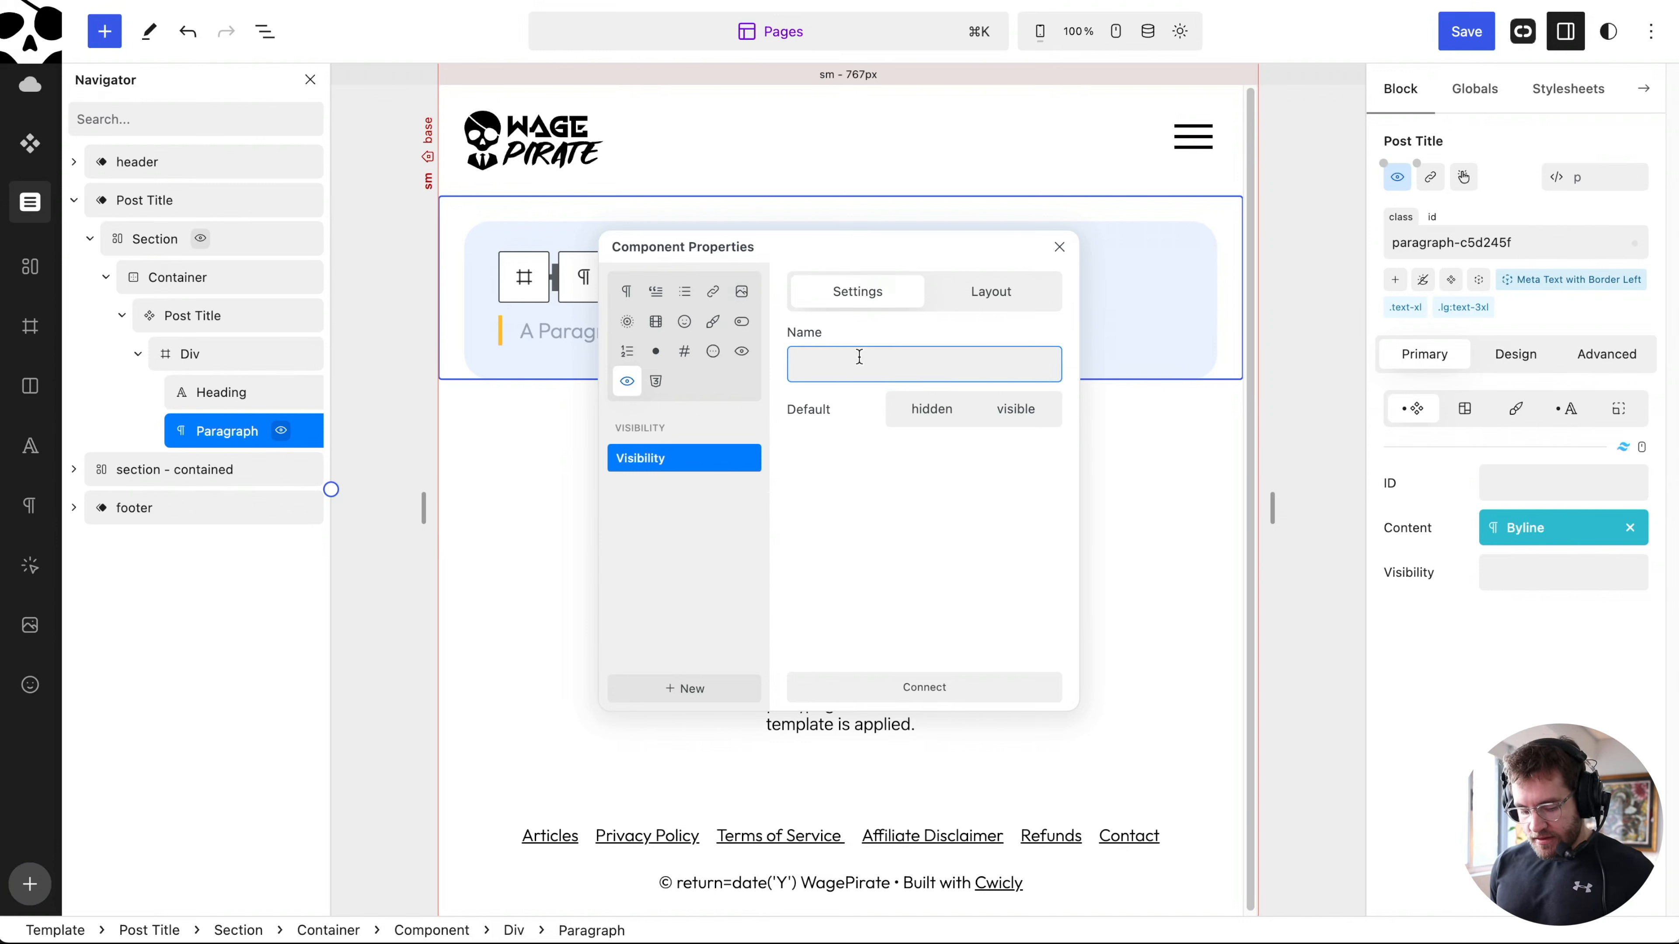
text(Show Byline?)
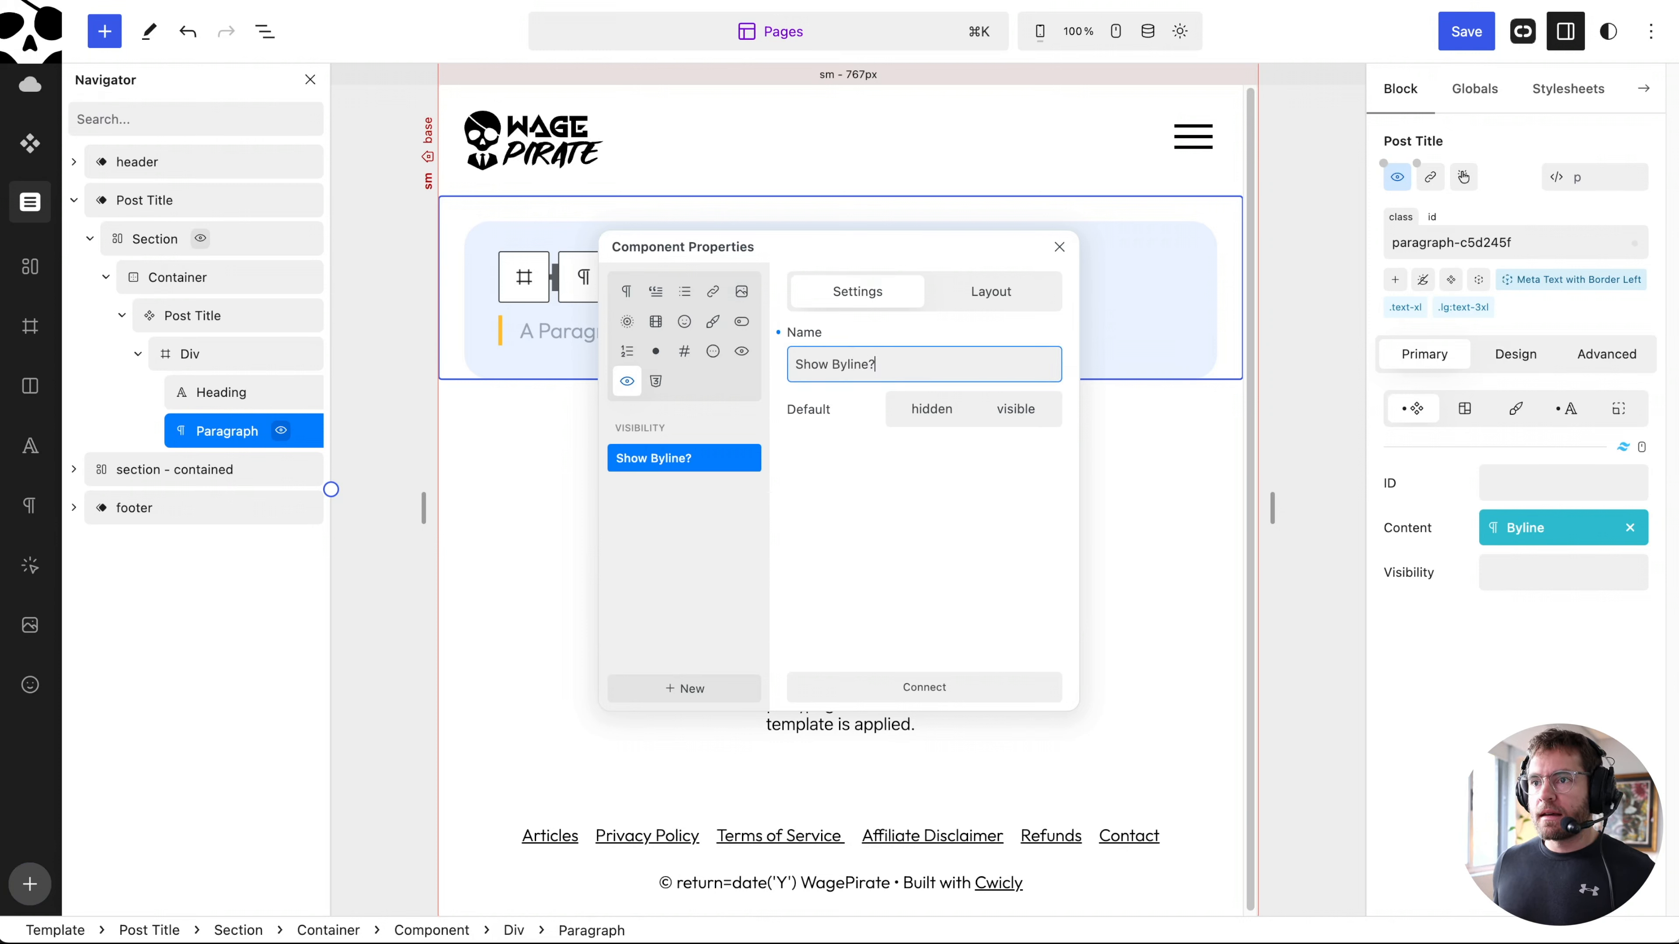
click(1010, 409)
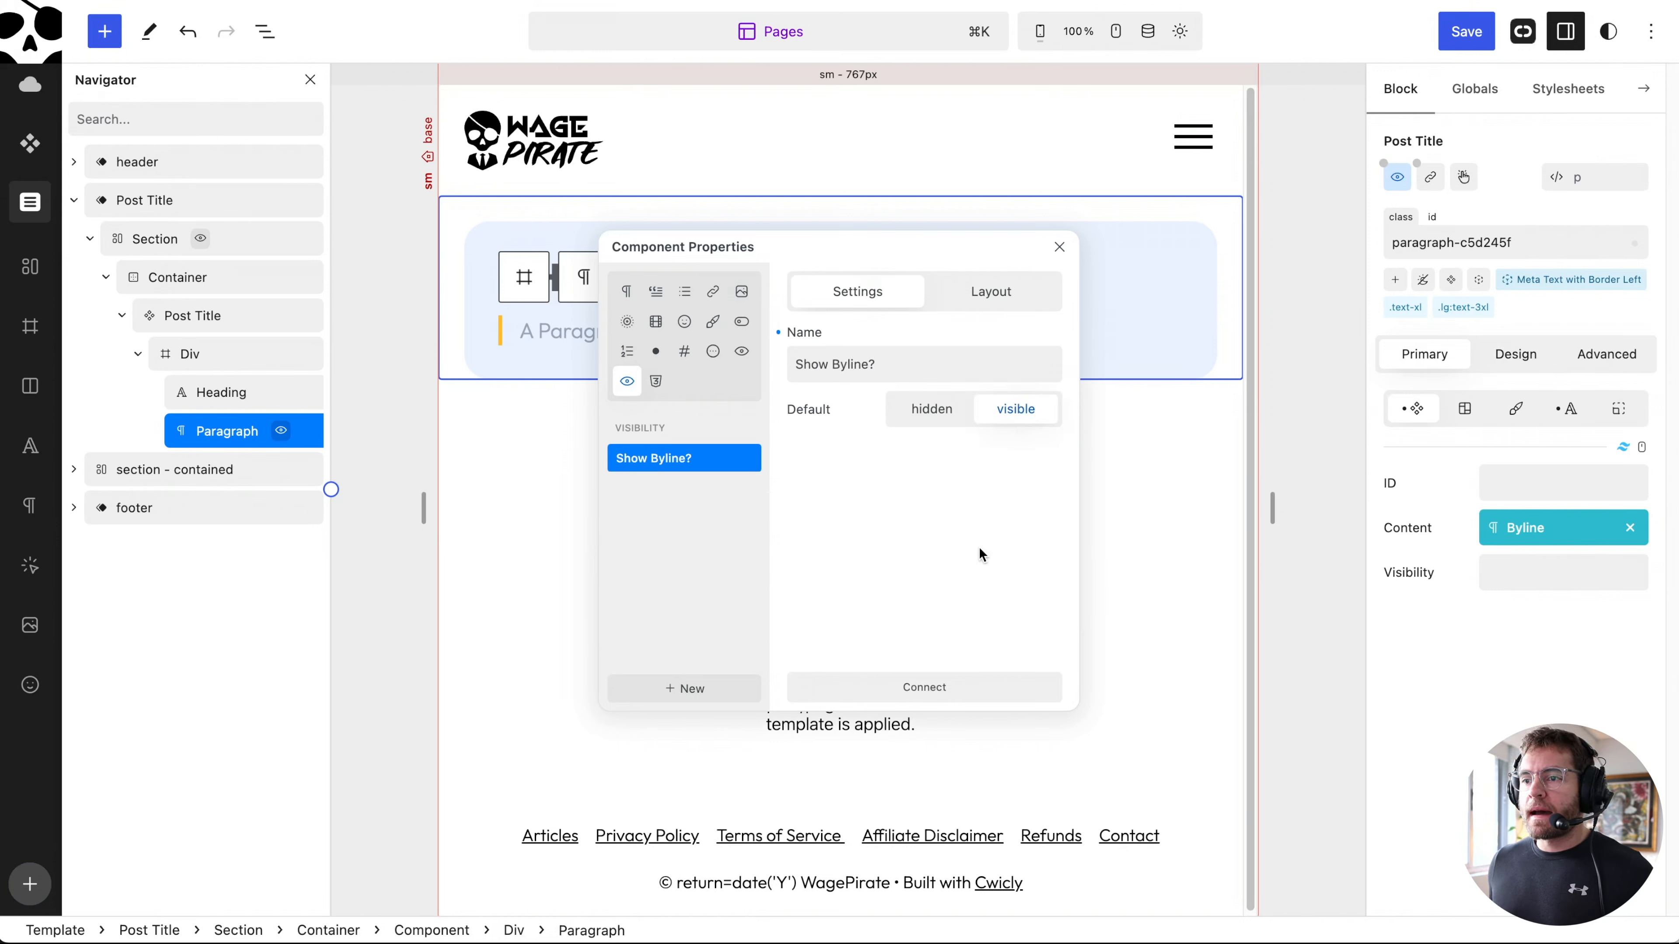
click(959, 690)
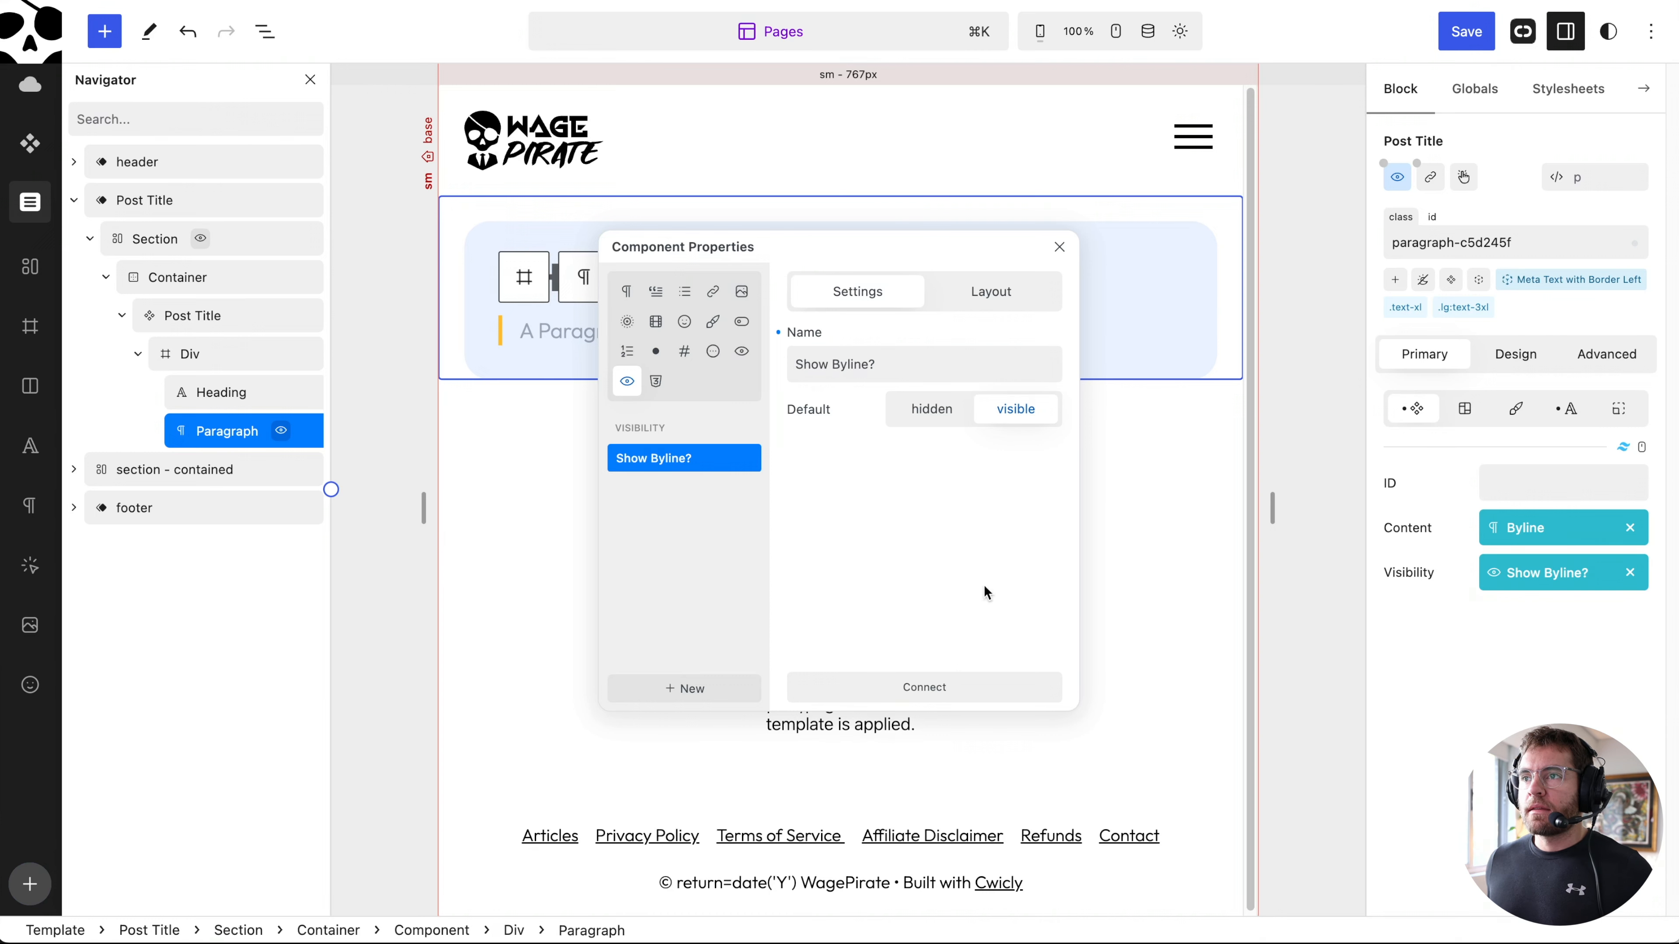
click(1060, 246)
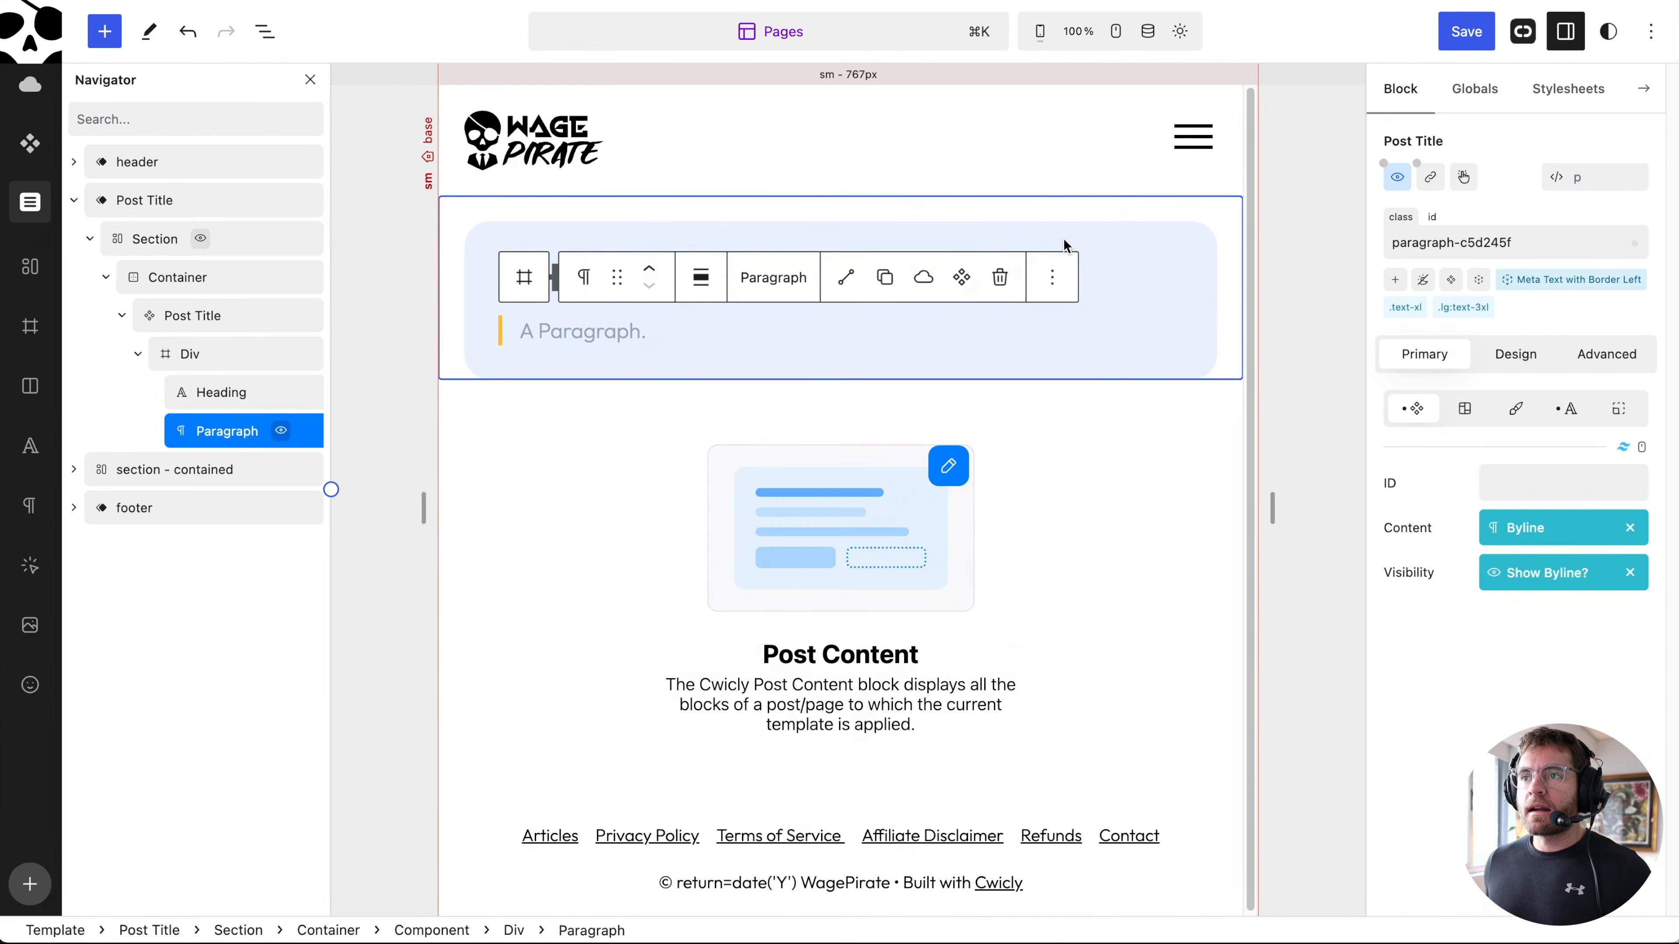
Fill the Post Title component's Heading property with dynamic content from WordPress, using the Post Title.
click(180, 278)
click(195, 317)
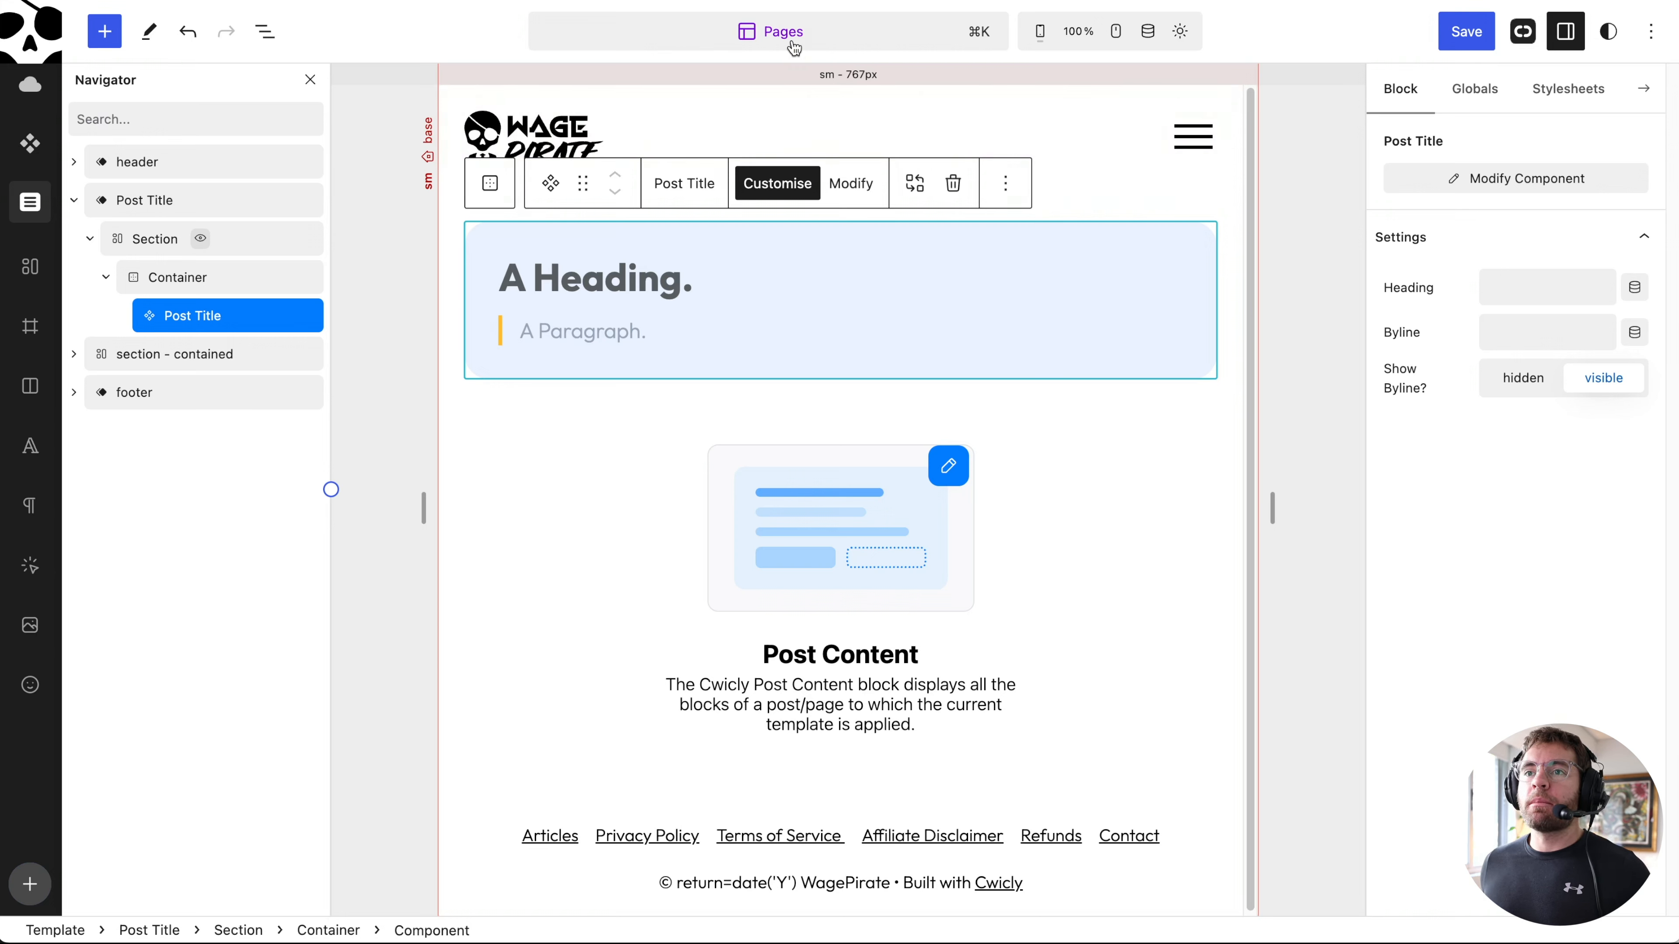
click(626, 281)
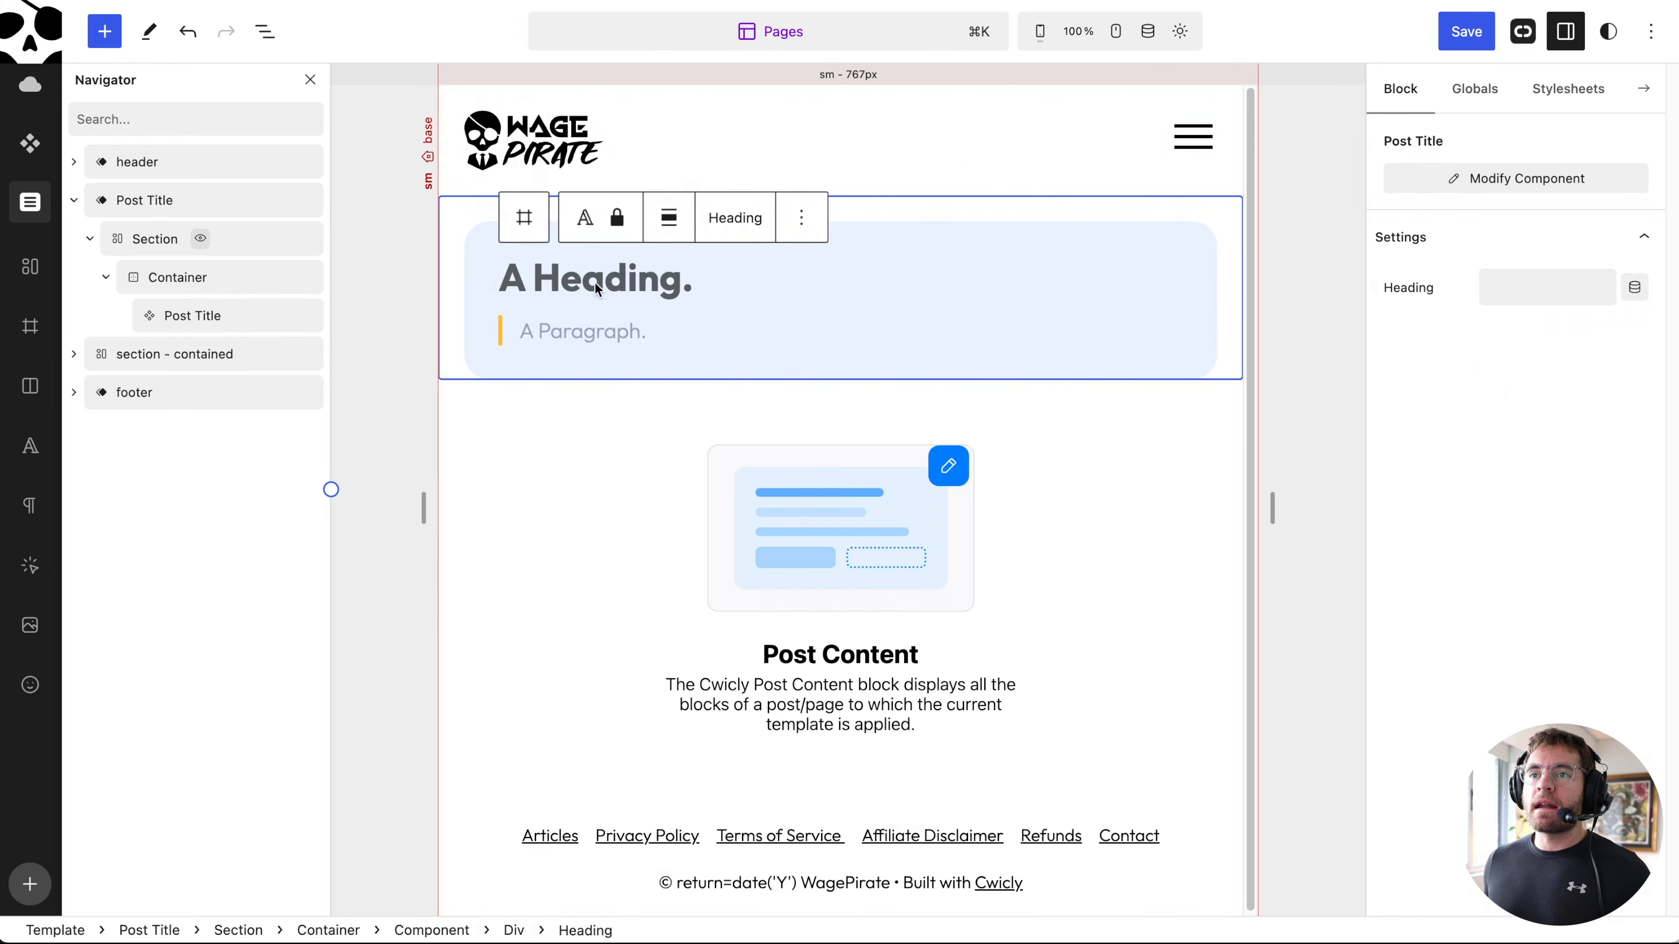
click(1635, 287)
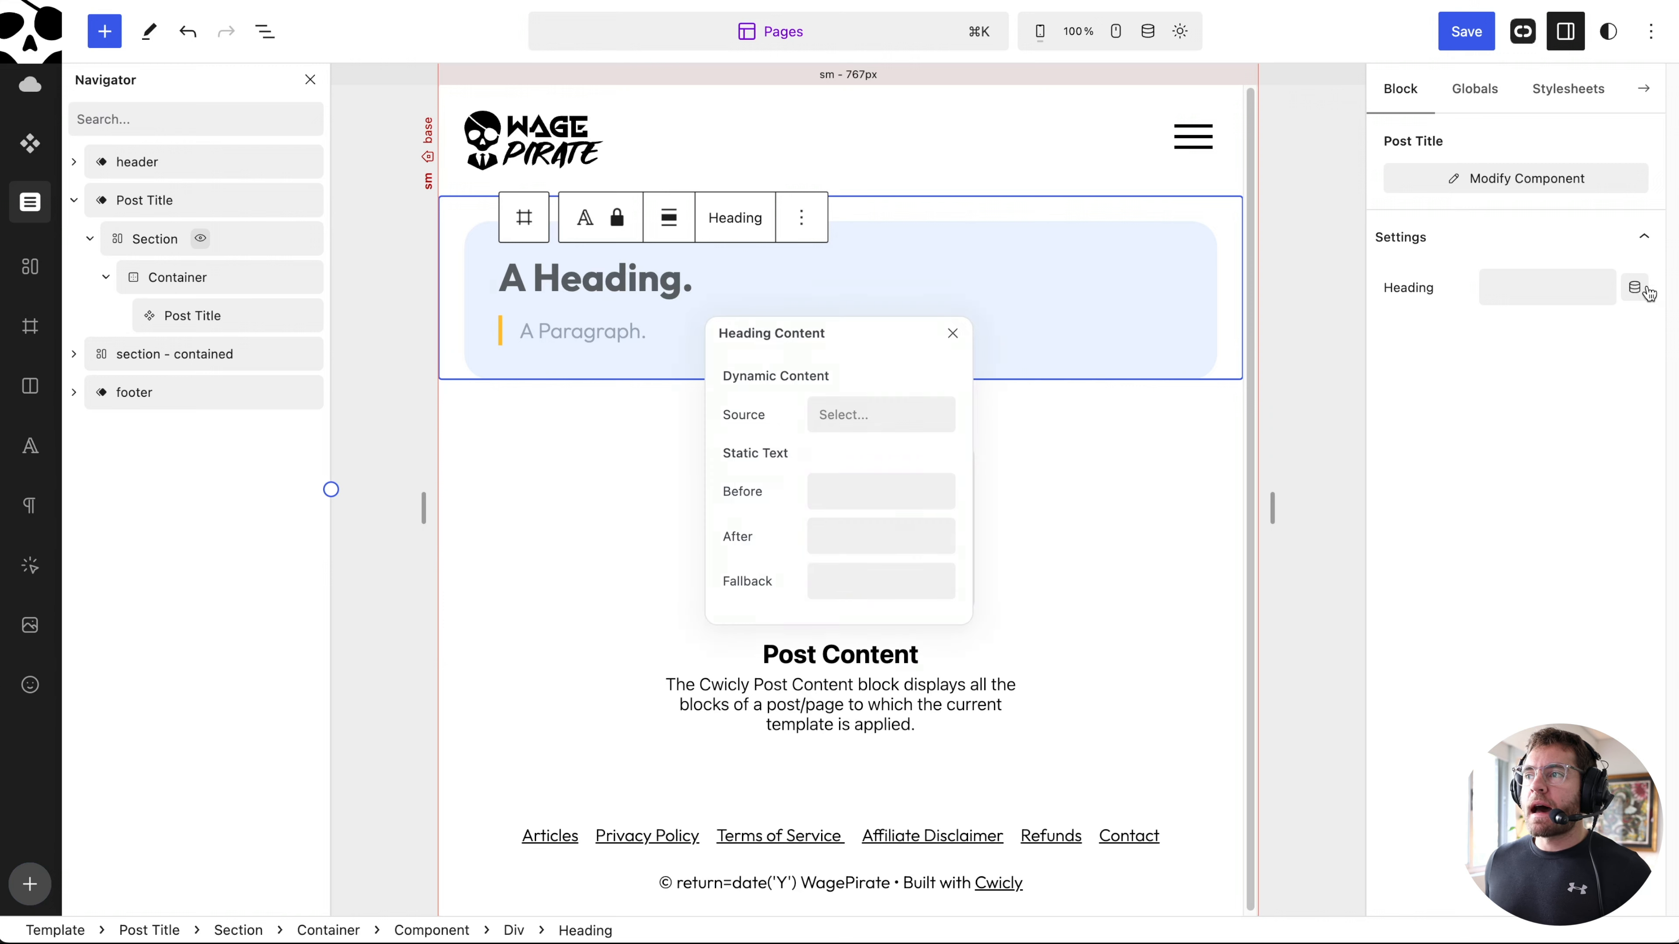
click(904, 414)
click(858, 499)
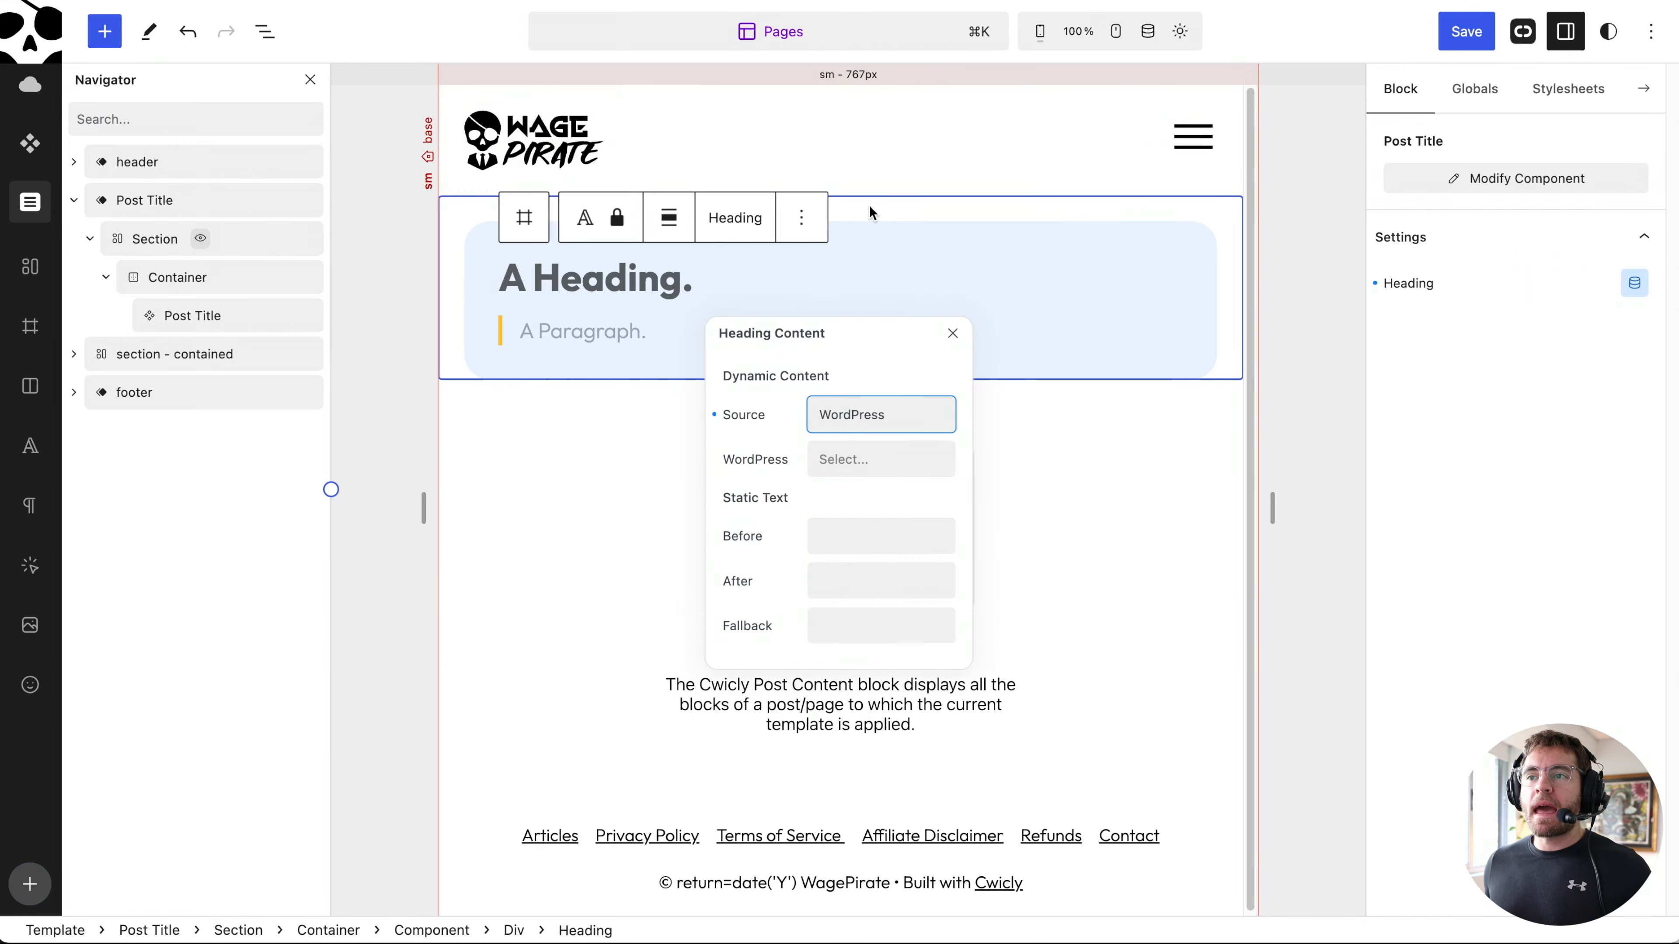
click(877, 458)
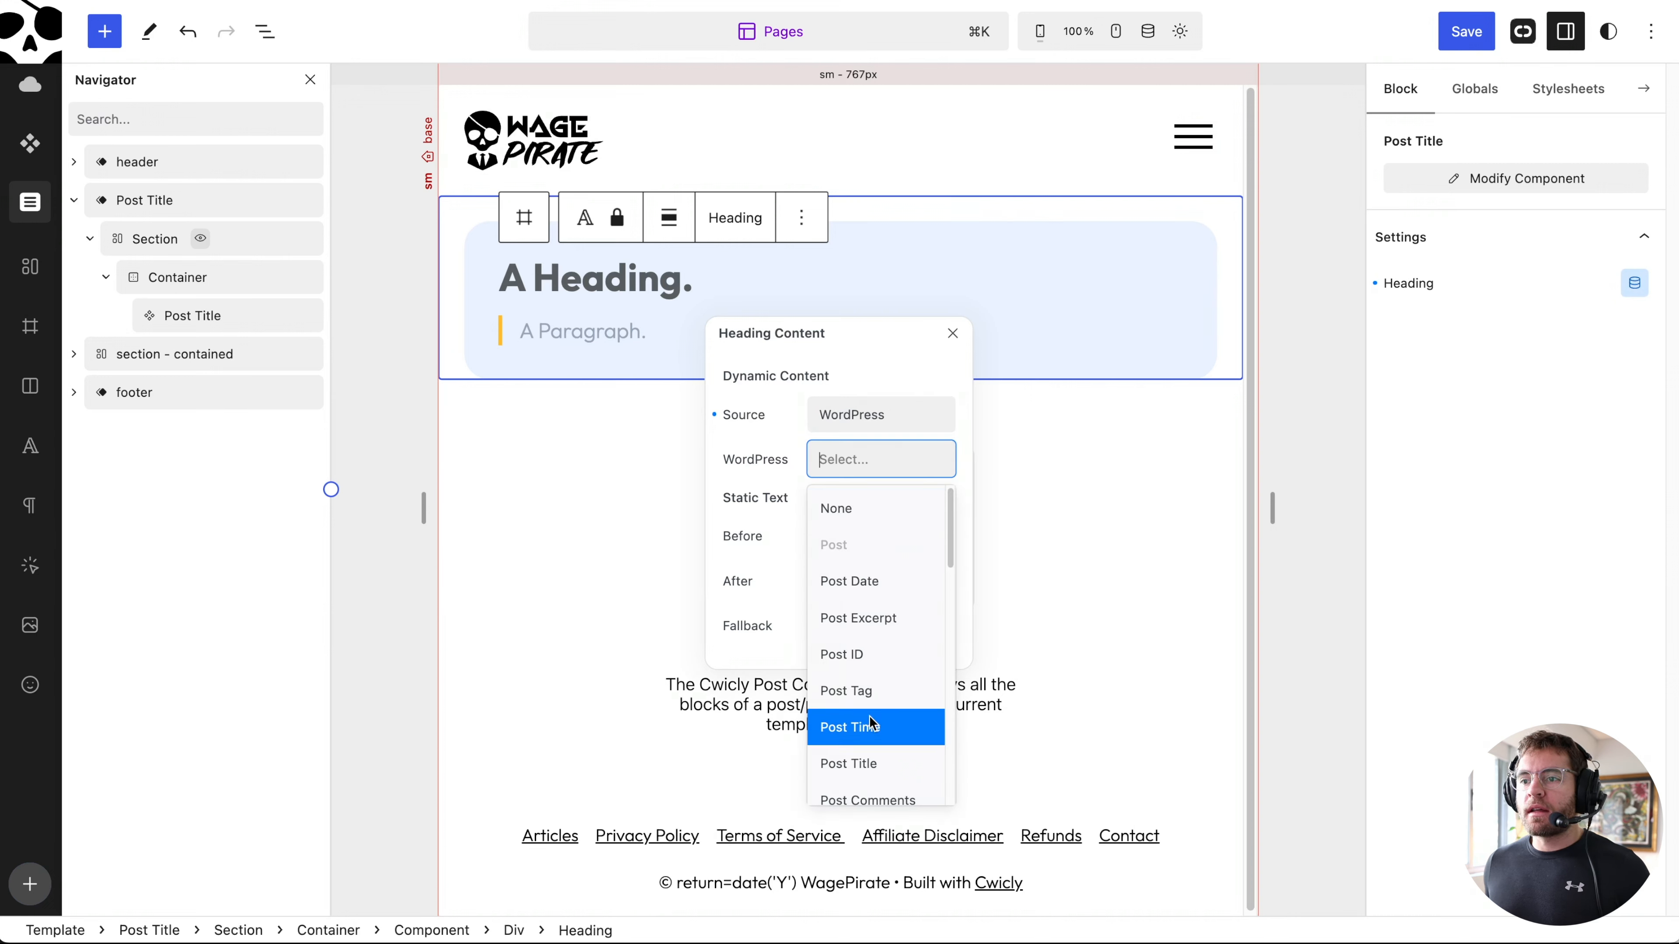
click(877, 764)
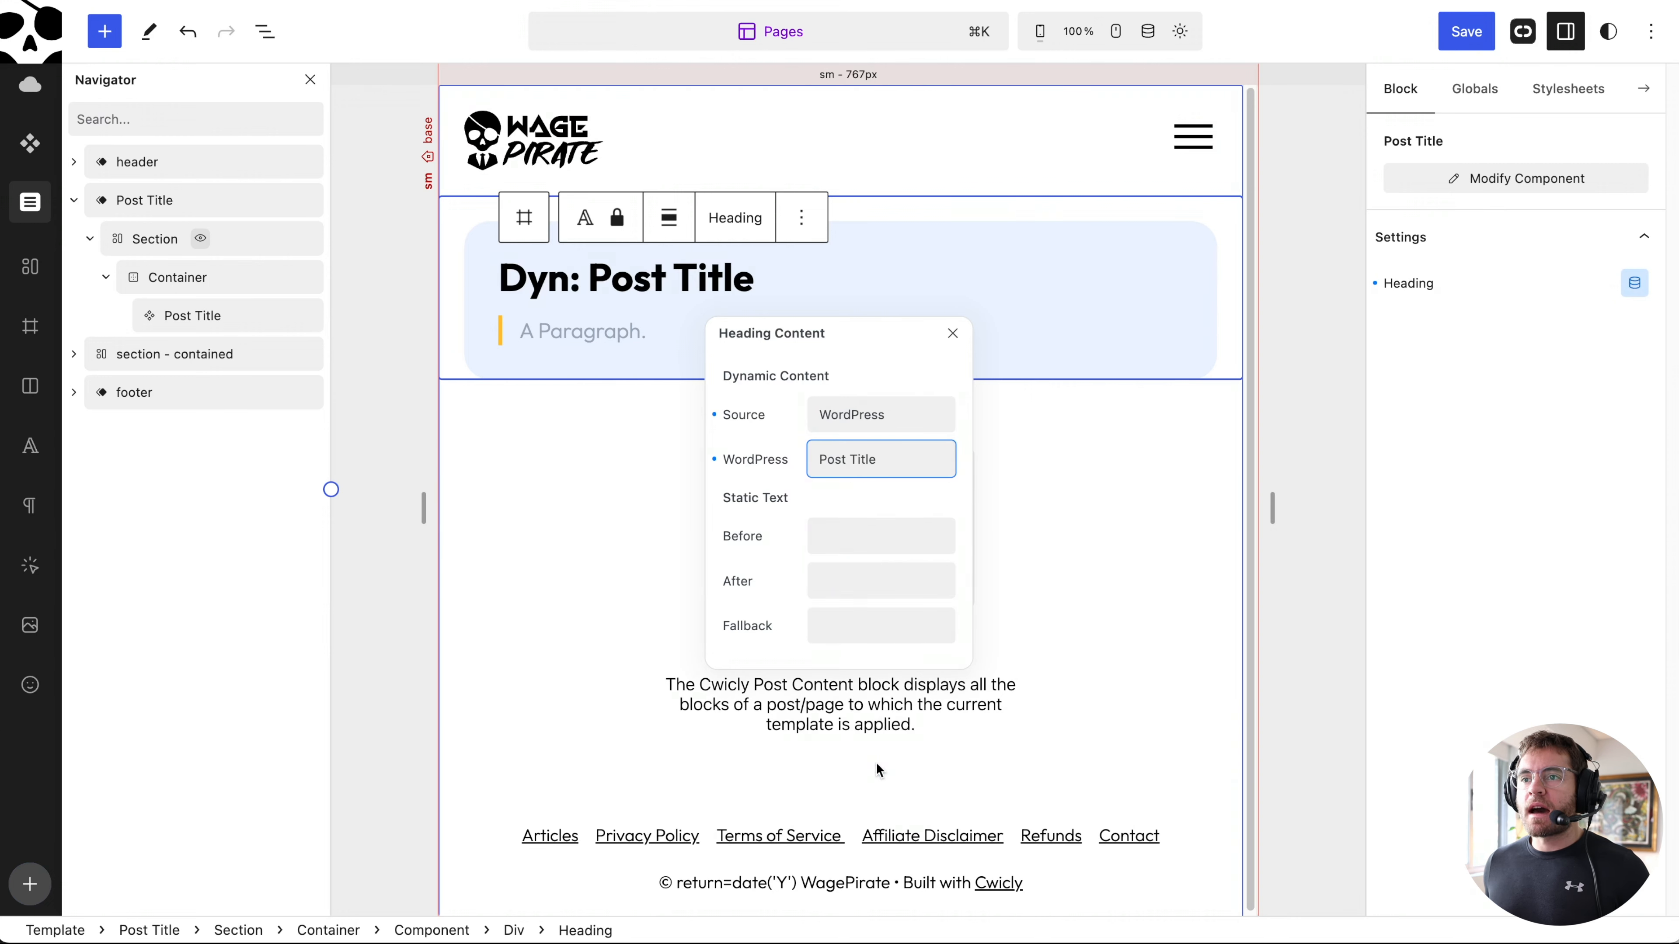
click(953, 333)
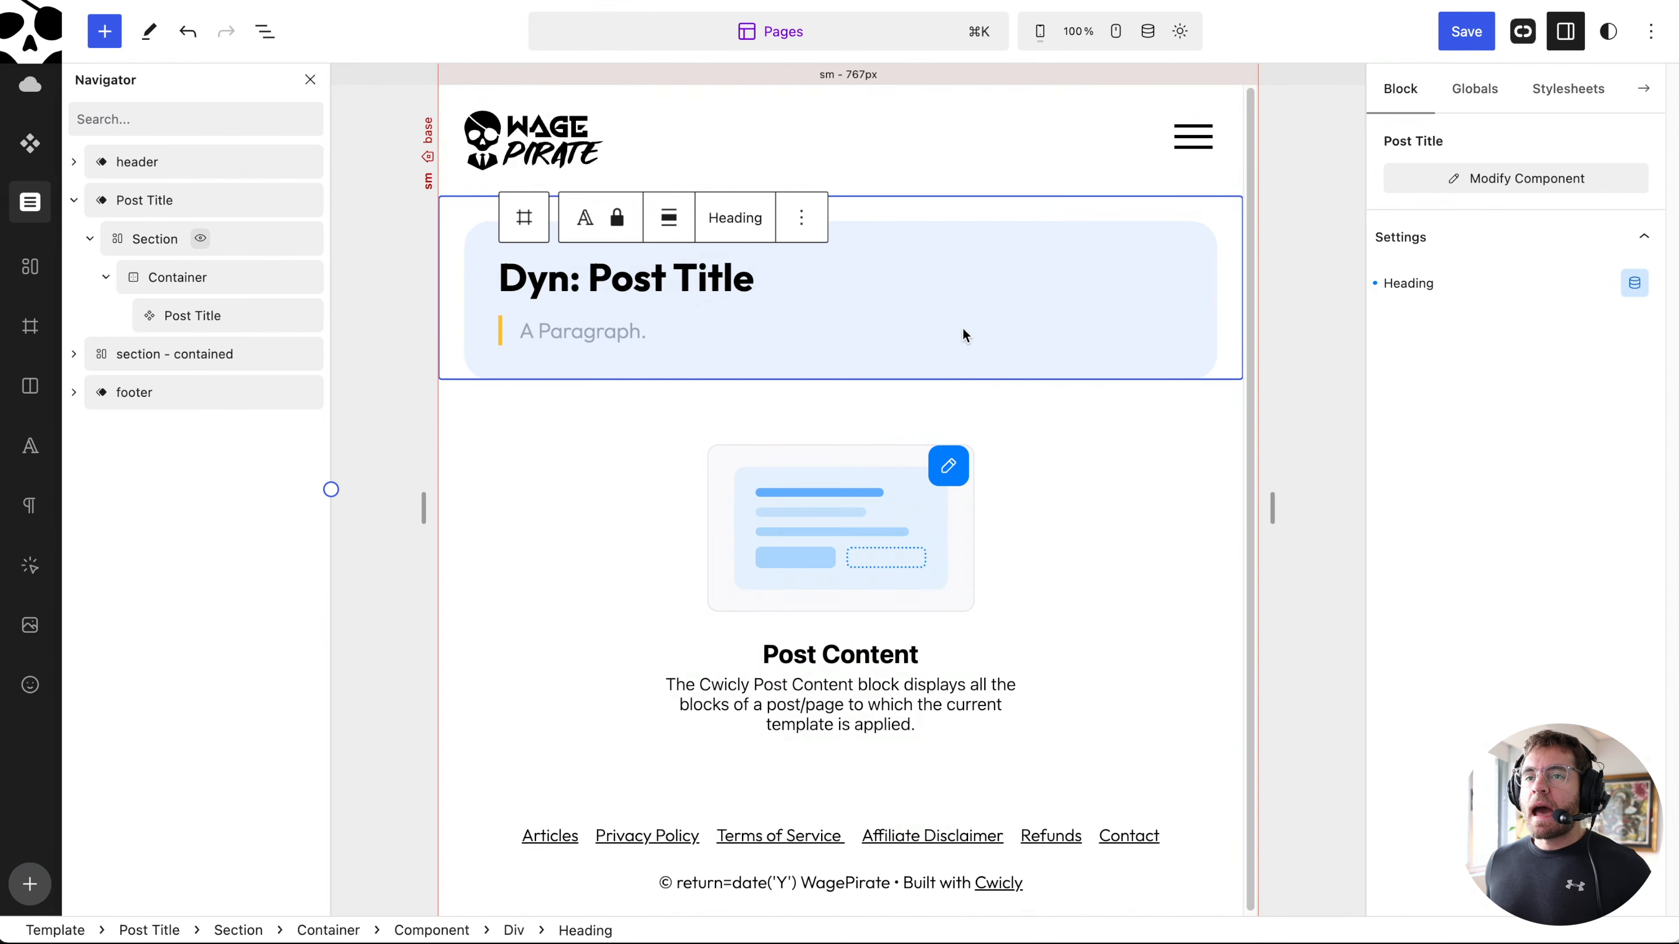
Set Show Byline? to hidden on the Post Title component, save the Pages template, and check the title on the affiliate URLs page.
click(233, 313)
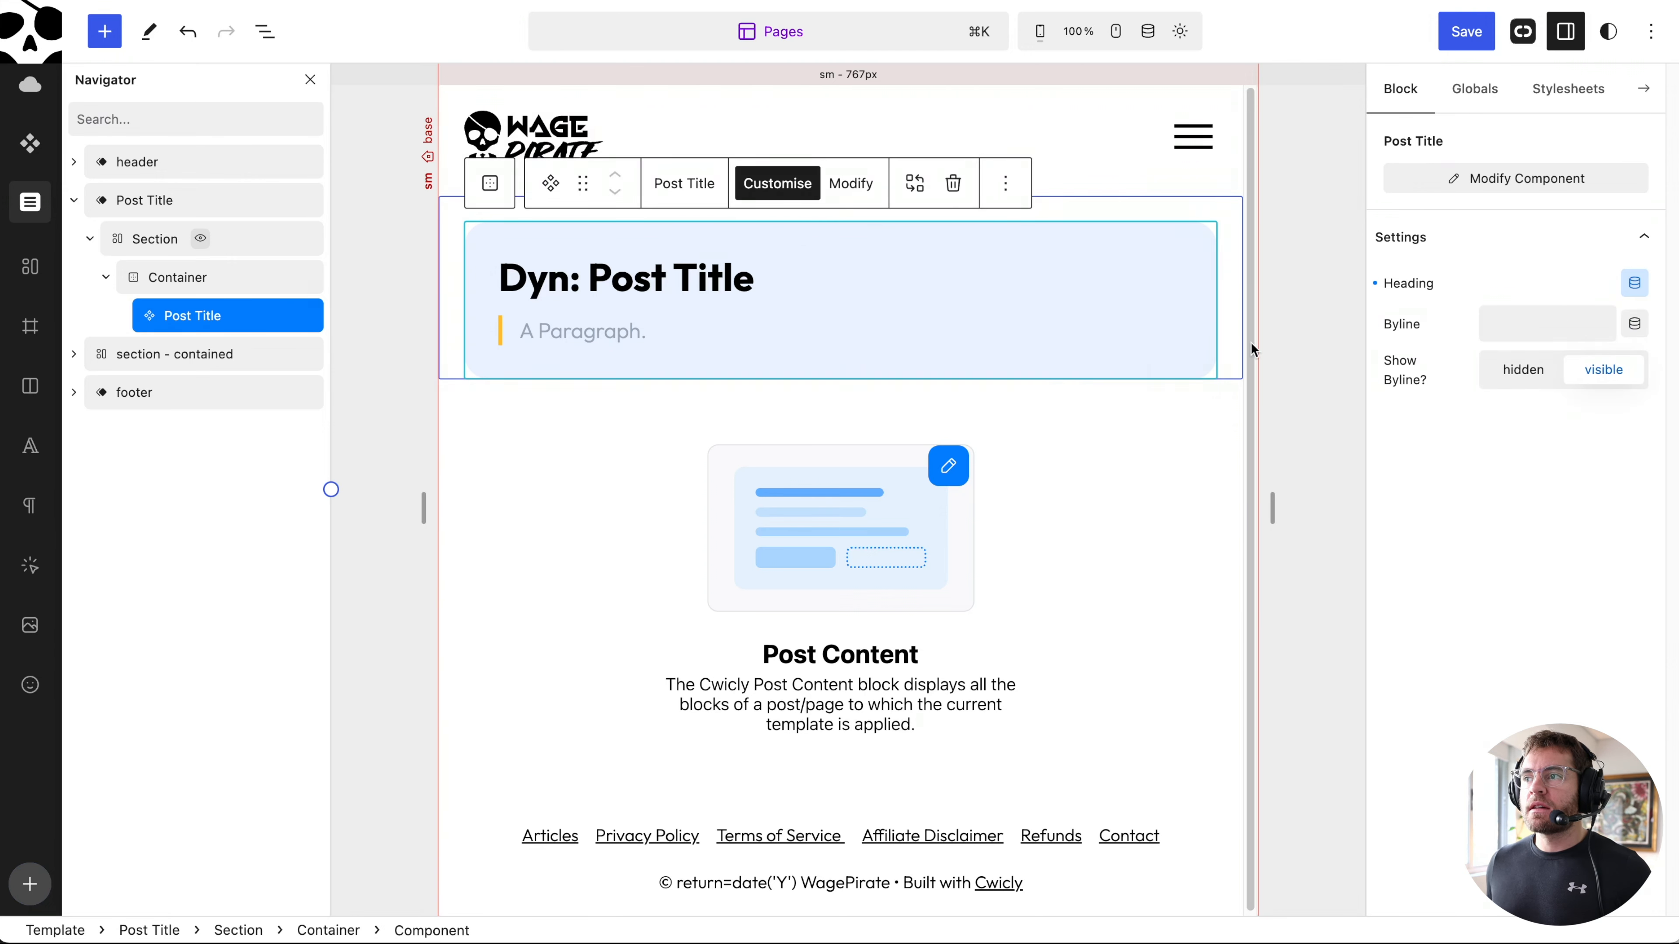
click(1516, 374)
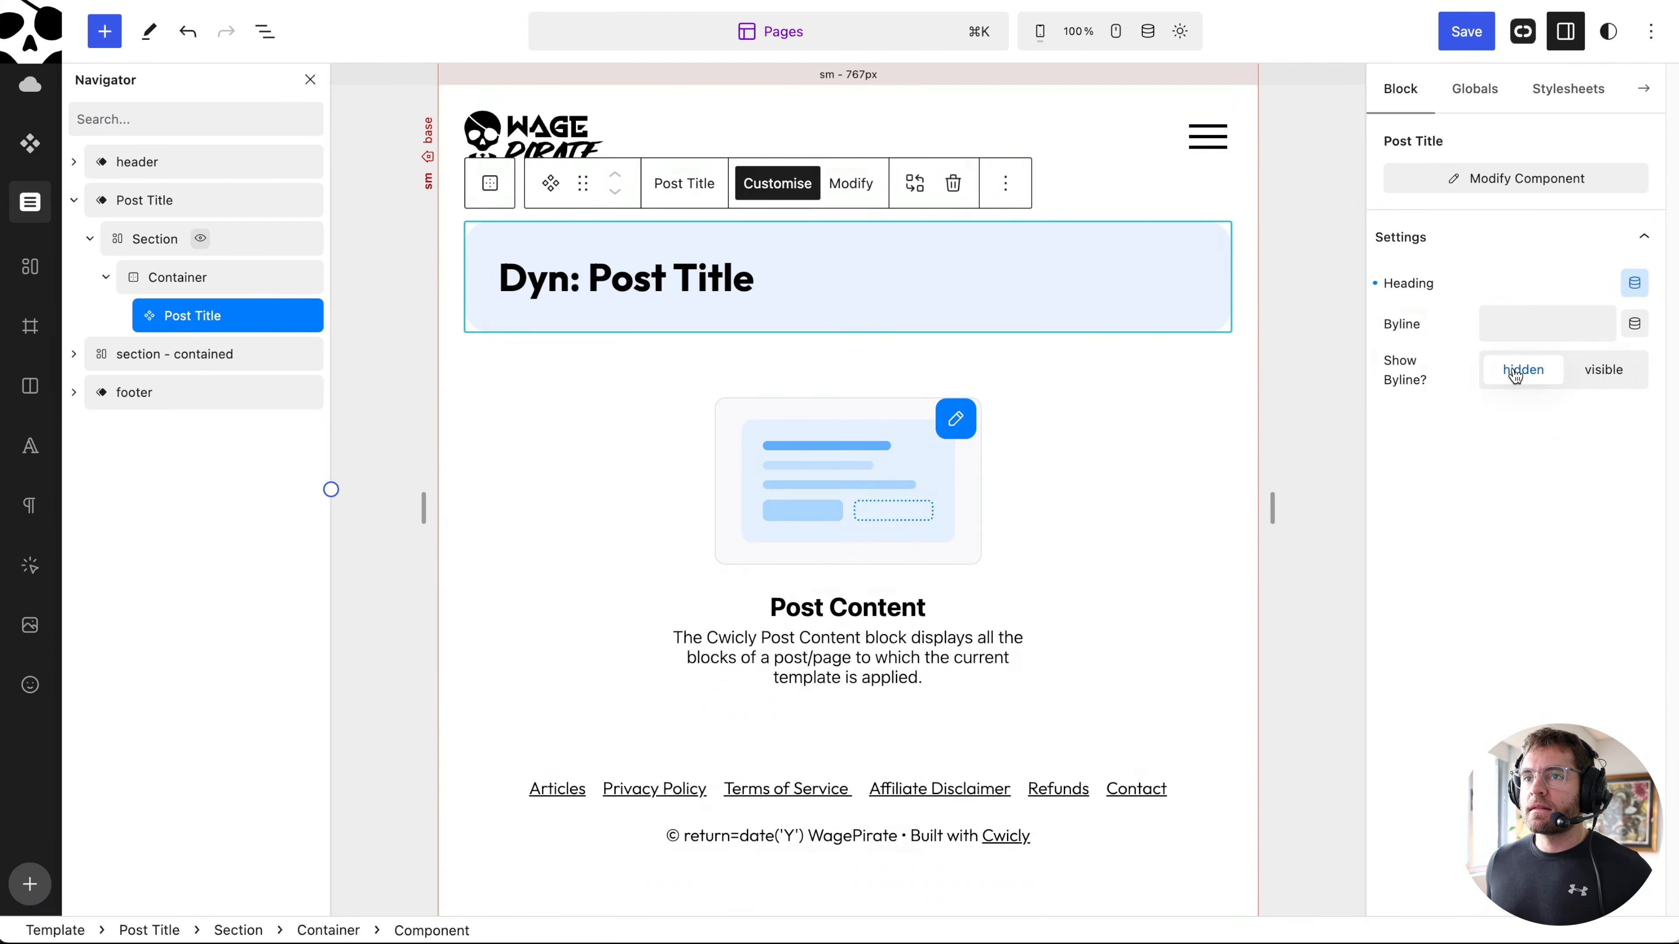
click(1469, 33)
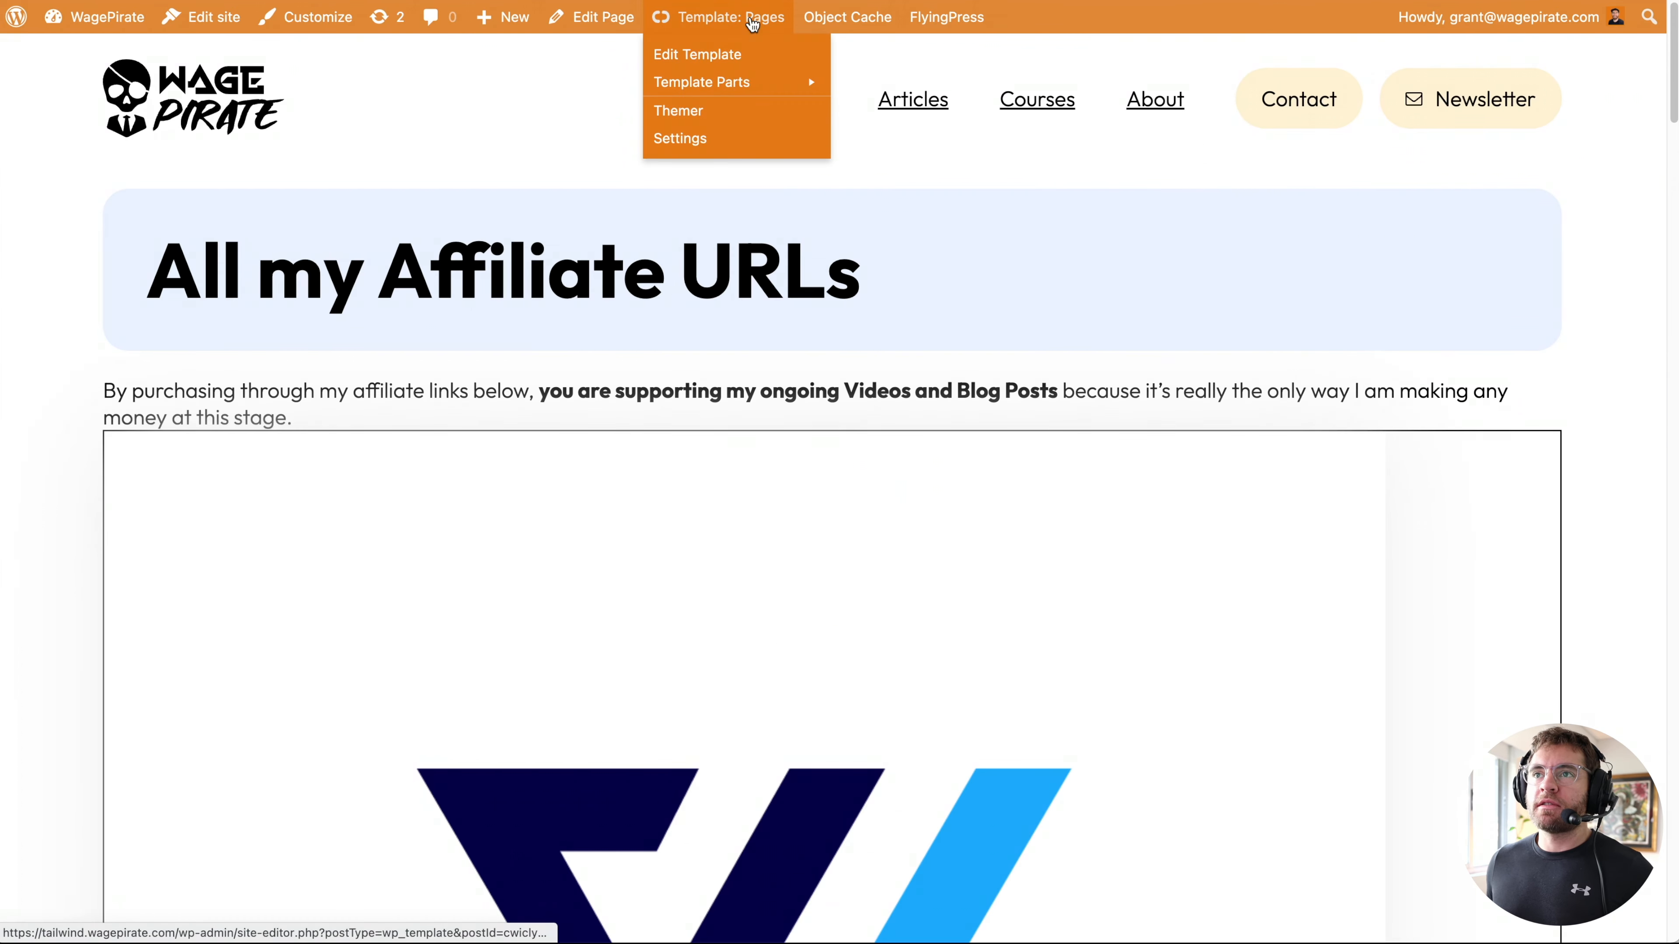
drag(145, 271, 862, 271)
click(596, 329)
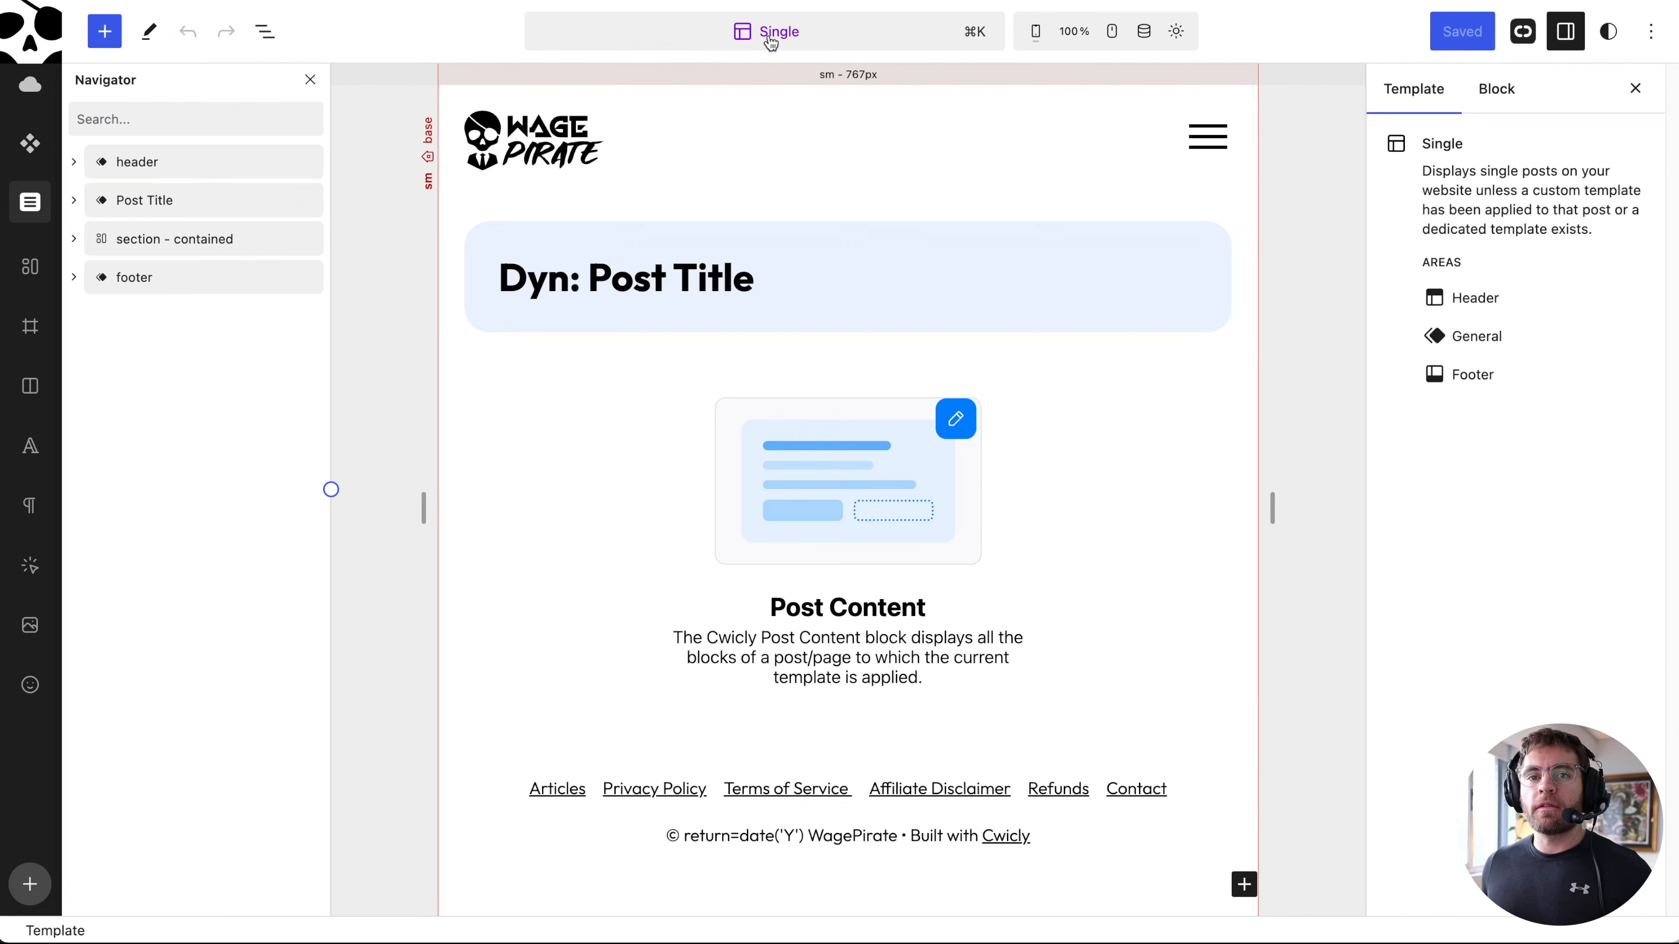
Set Show Byline? to visible on the Post Title component inside the Single template.
click(74, 201)
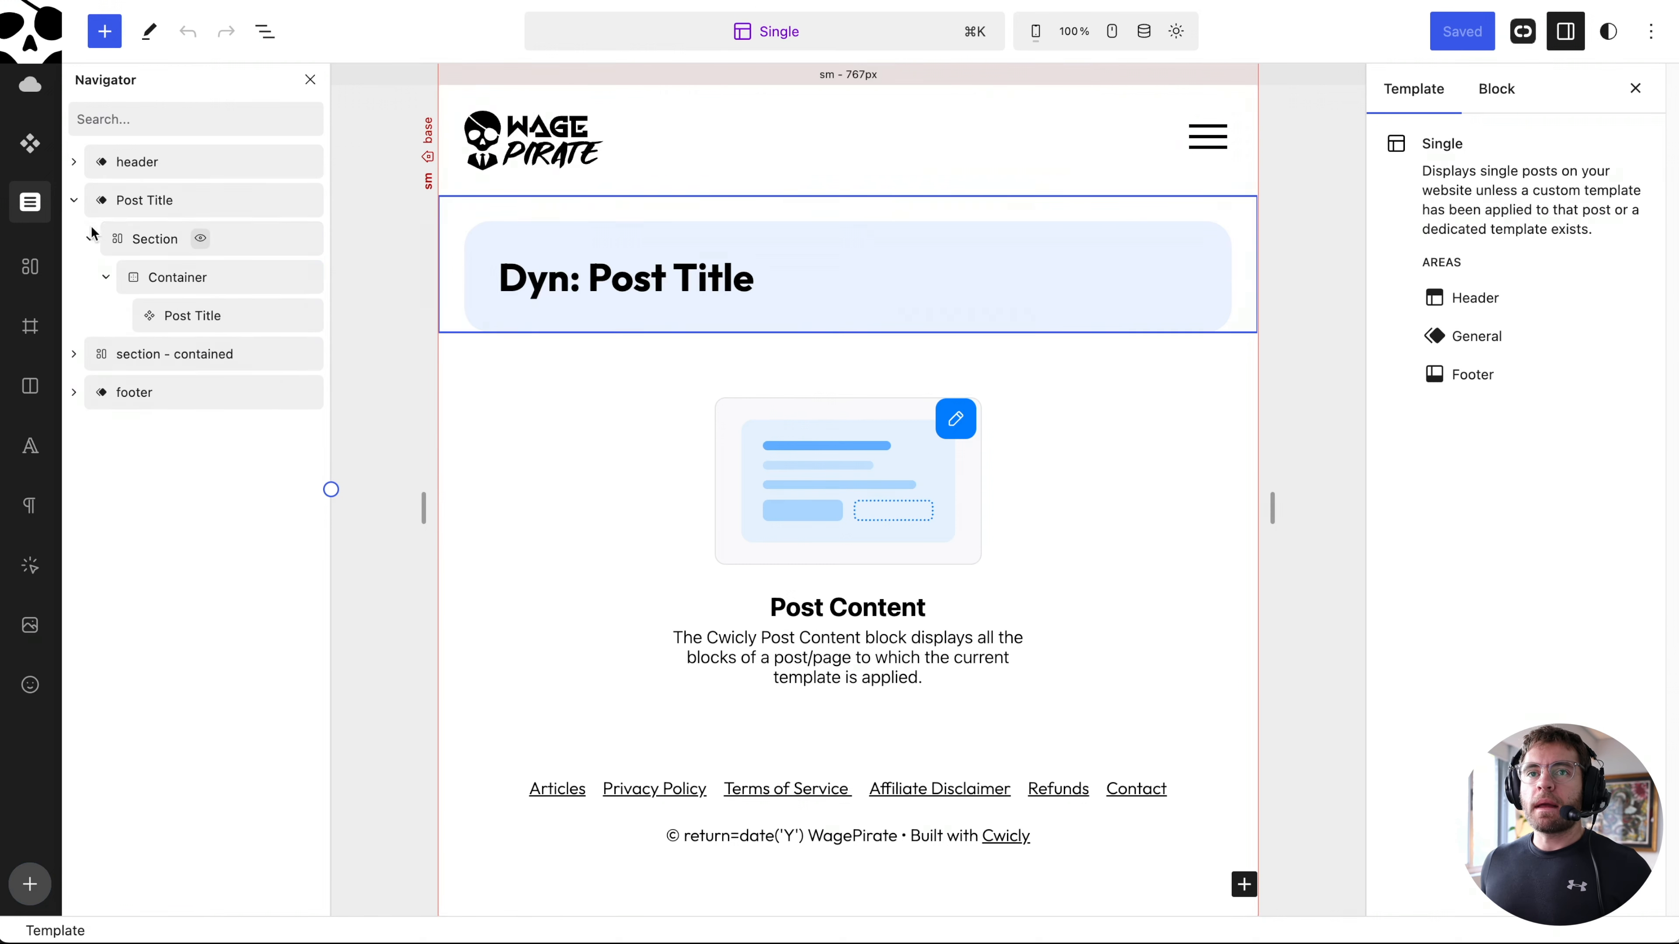
click(224, 308)
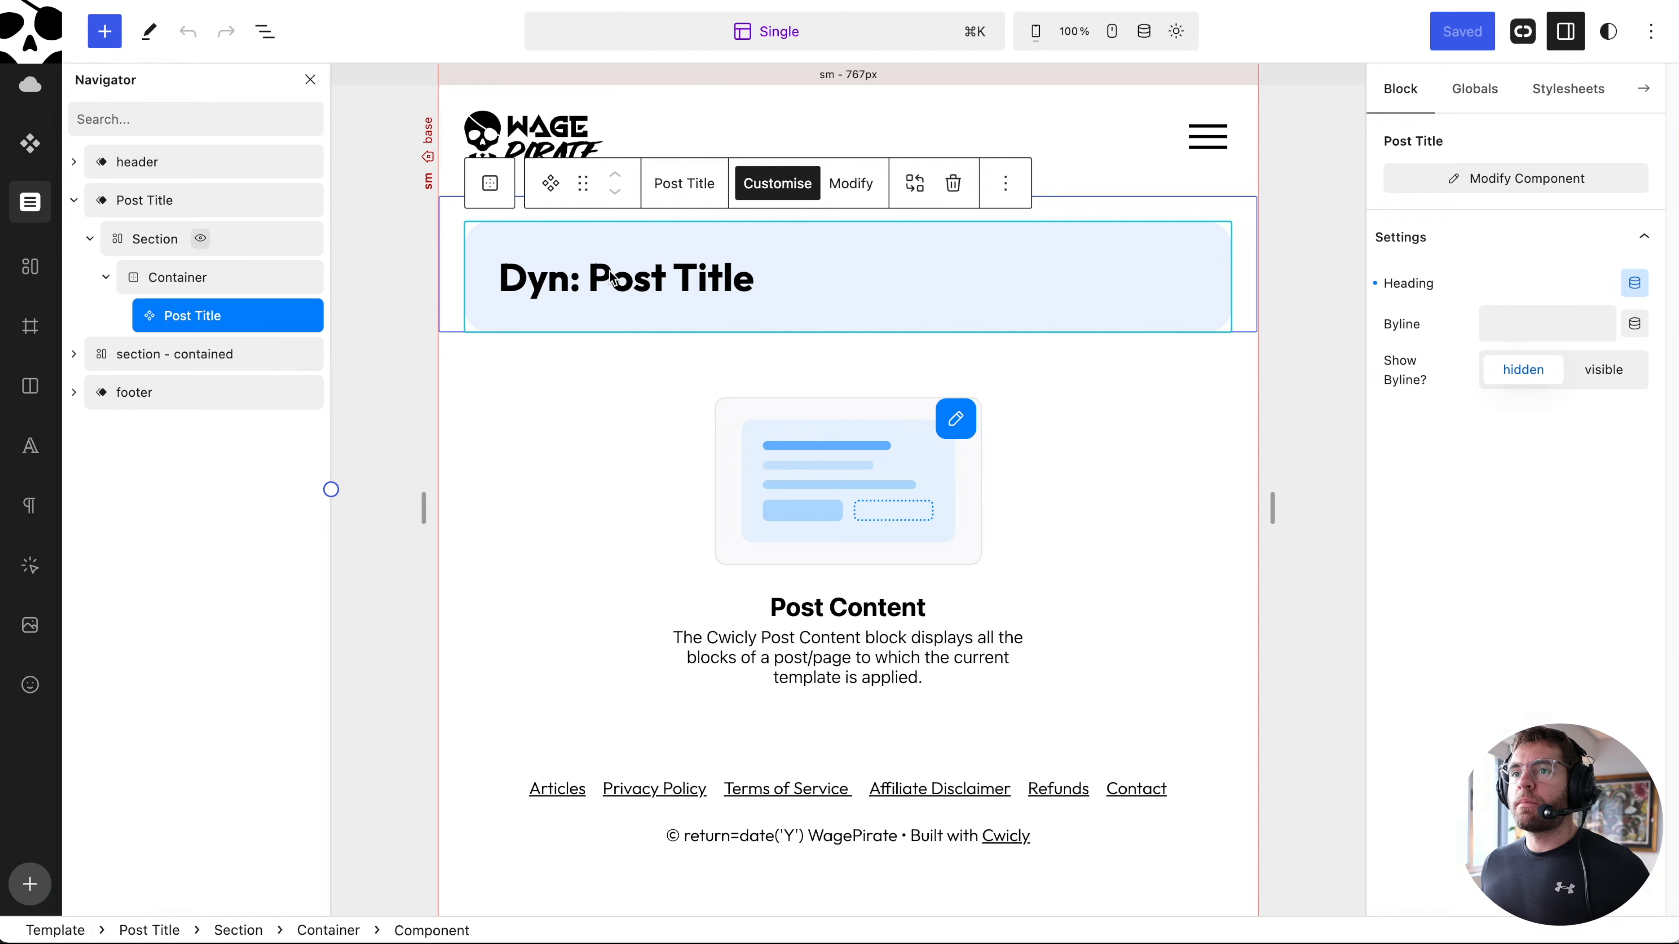
click(1601, 372)
Fill the Byline property with the WordPress Post Date, type Modified, in the June 15, 2020 format, and save the Single template.
click(1633, 324)
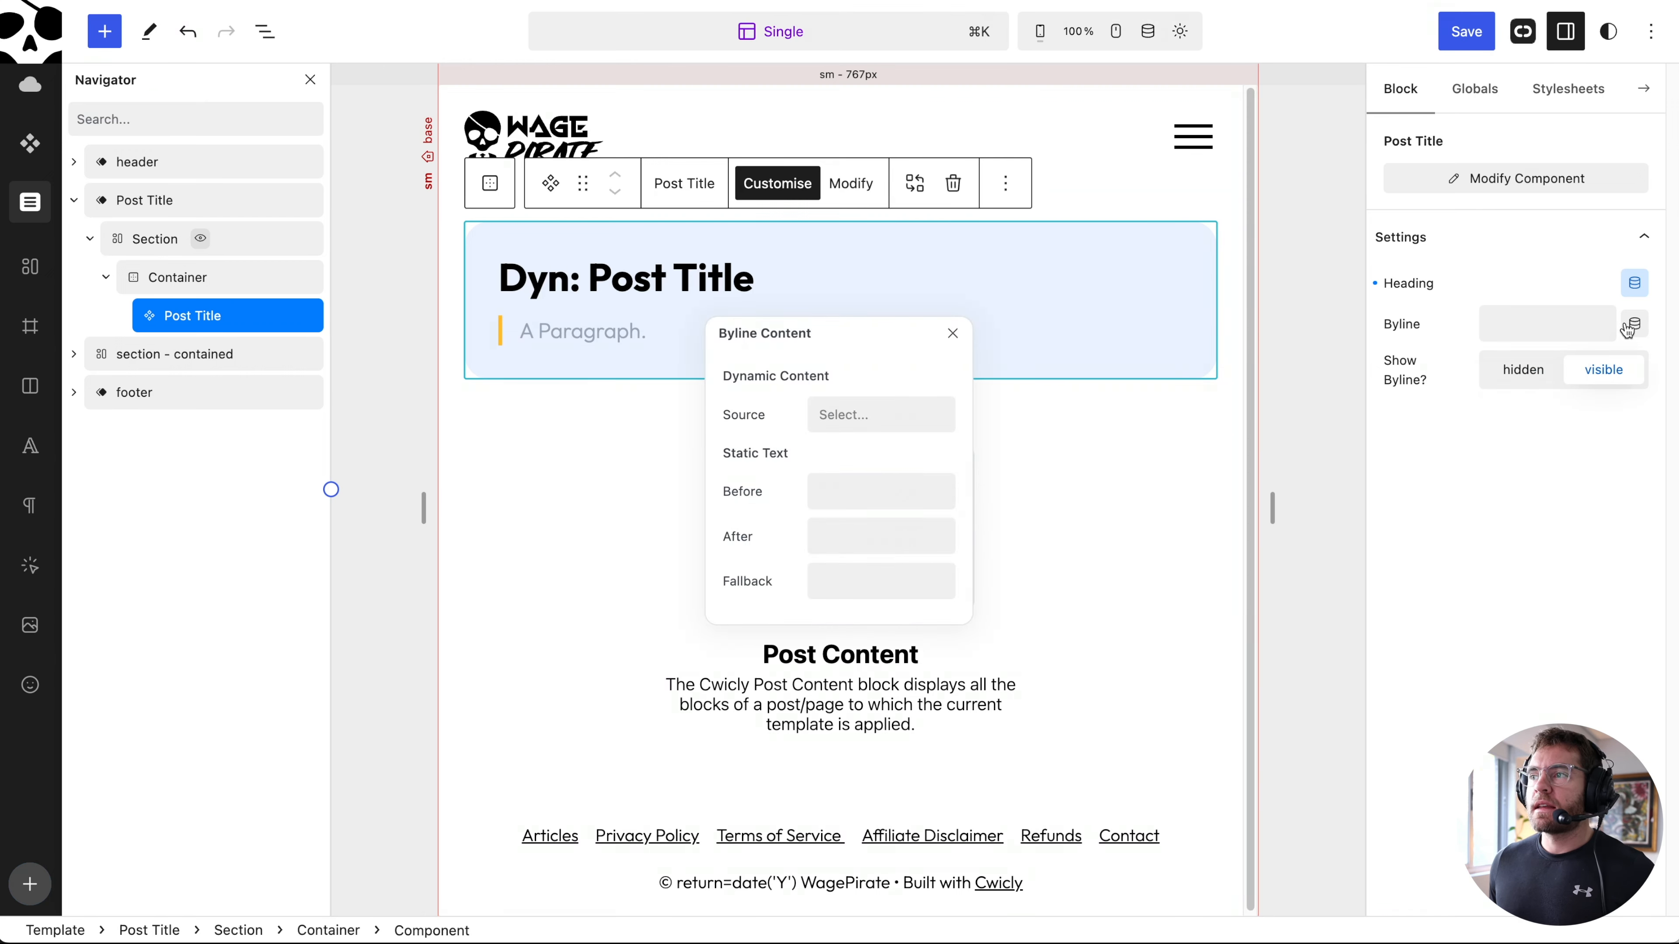
click(885, 412)
click(862, 496)
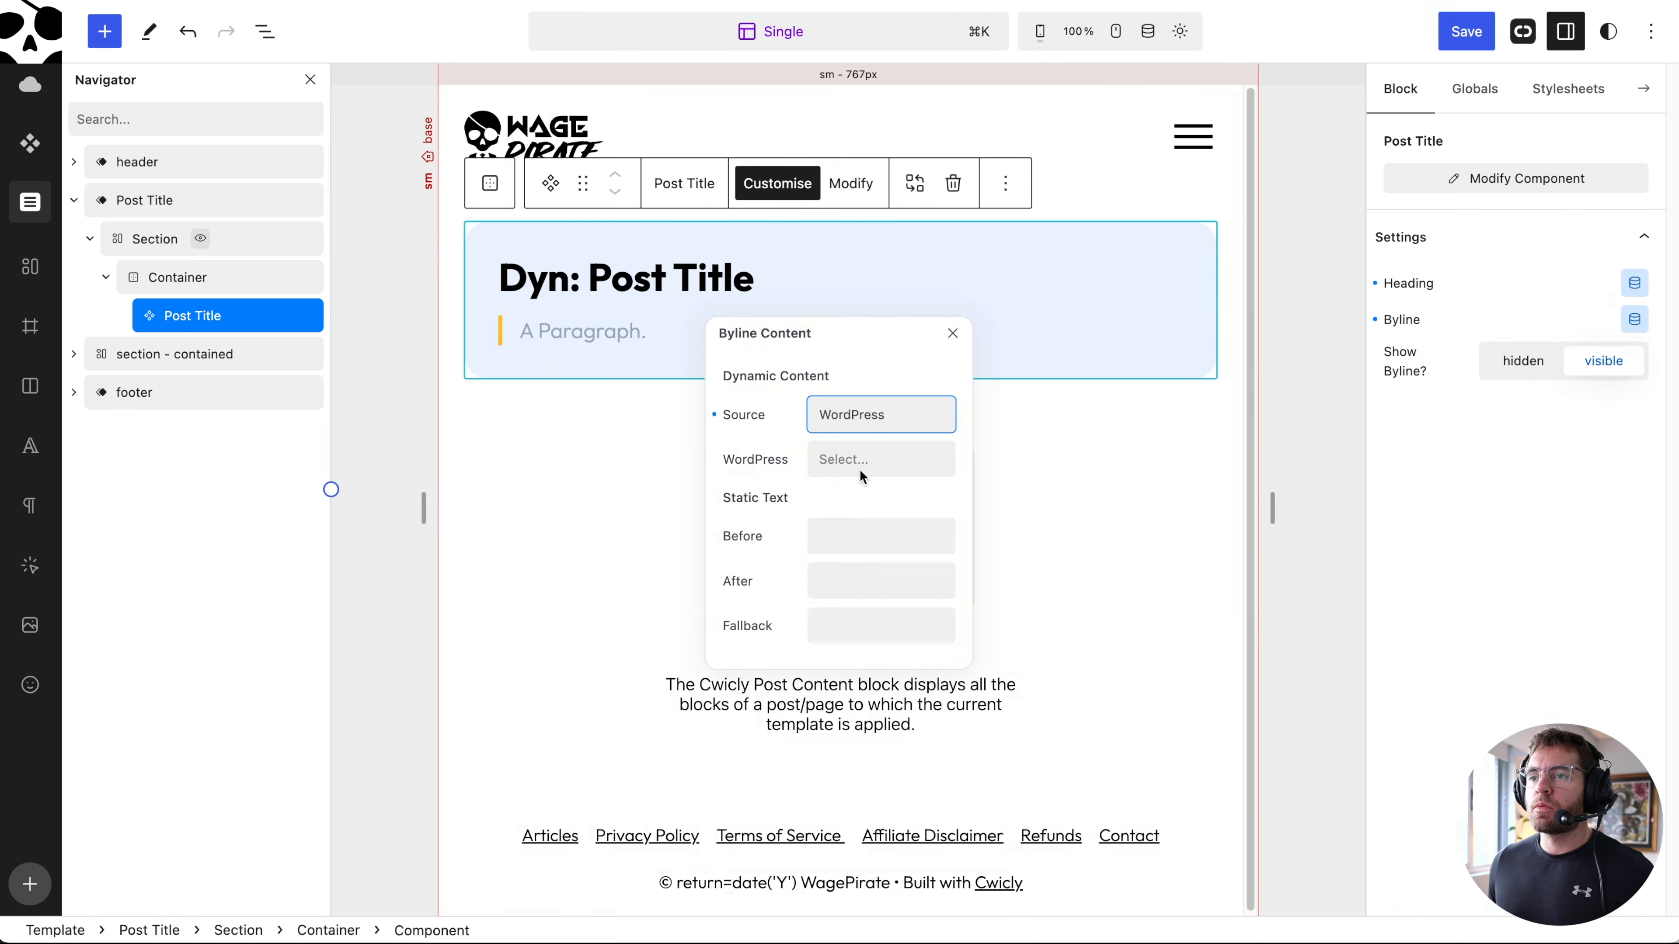
click(861, 468)
click(867, 586)
click(878, 499)
click(859, 588)
click(844, 545)
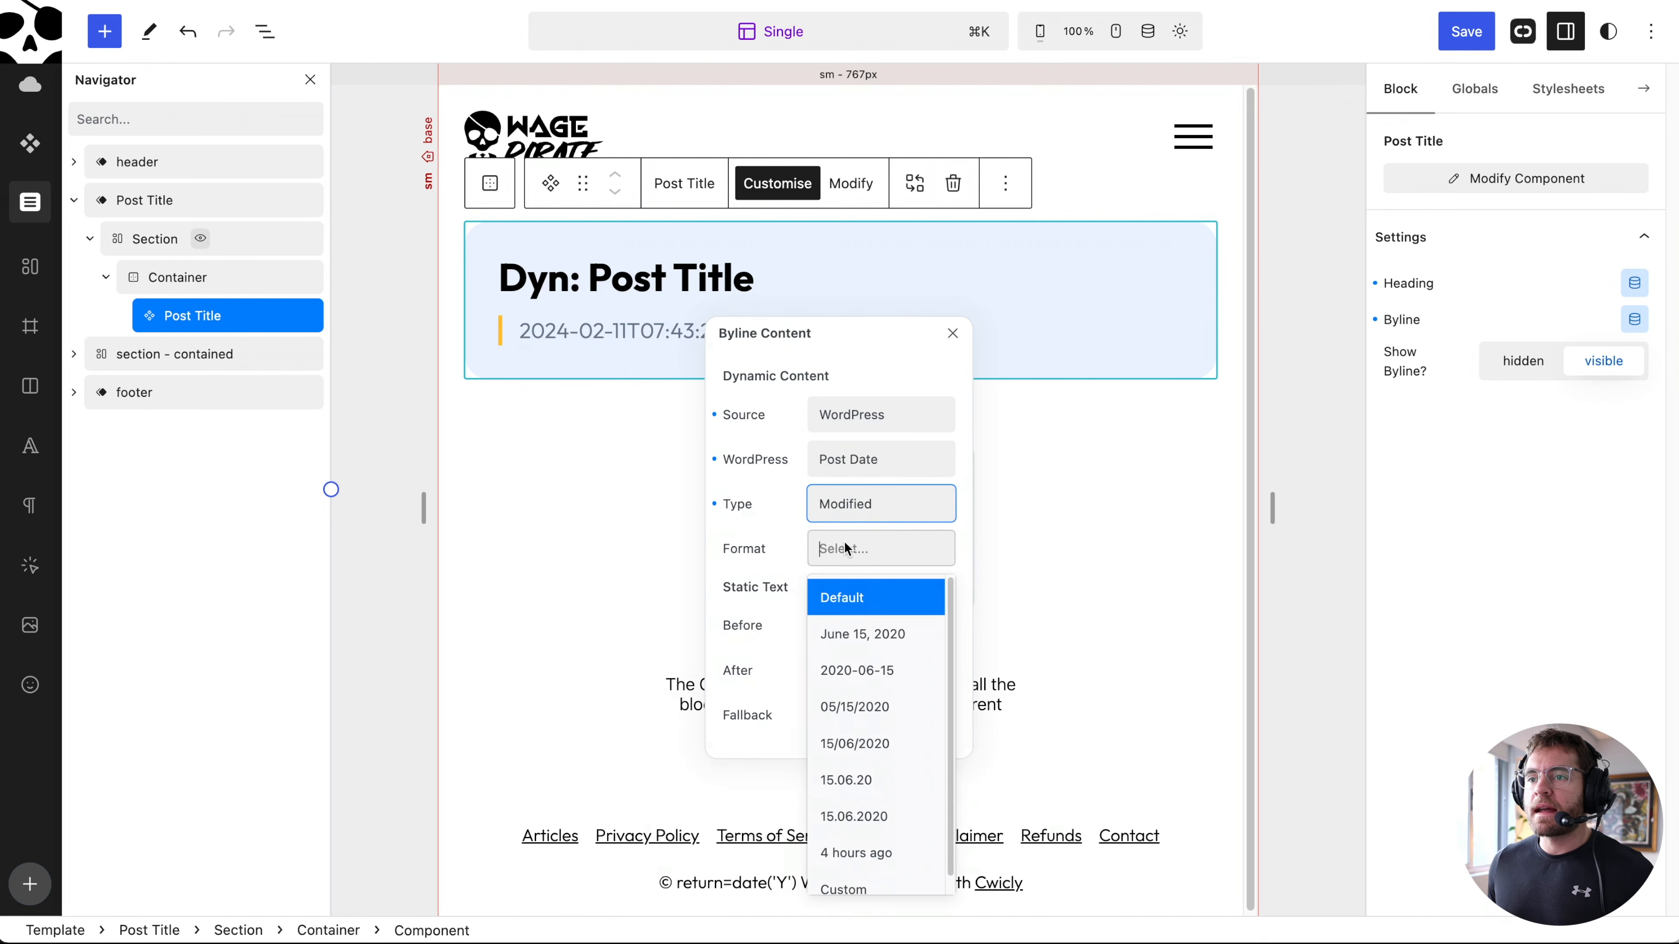
click(855, 635)
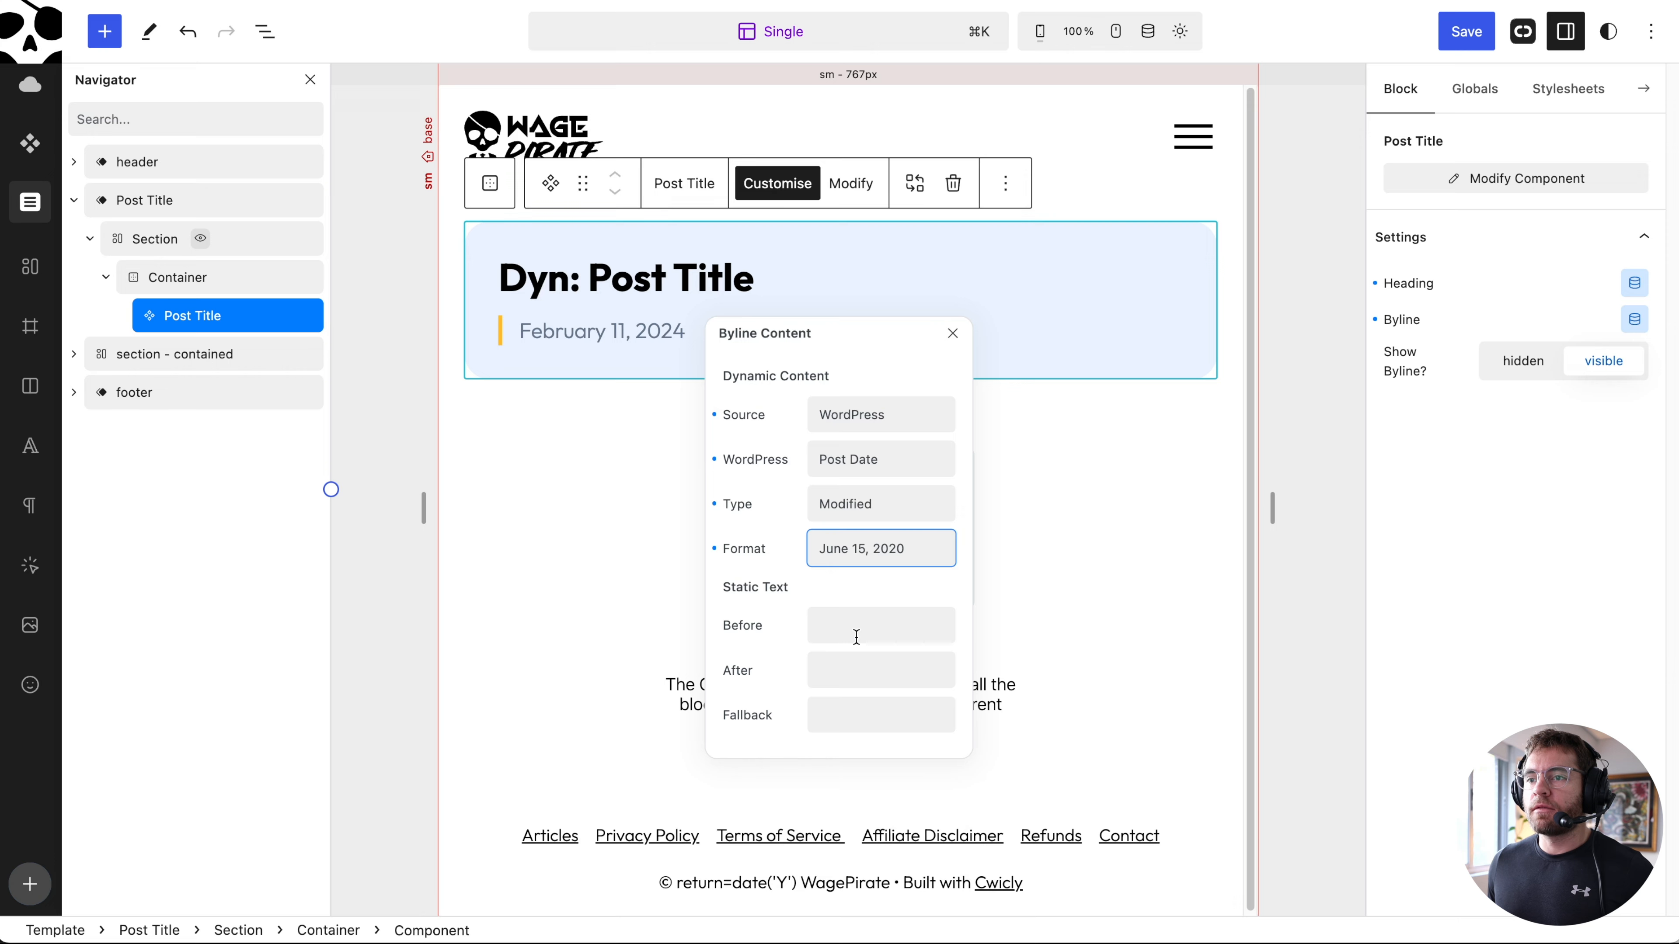
click(1466, 31)
click(1457, 29)
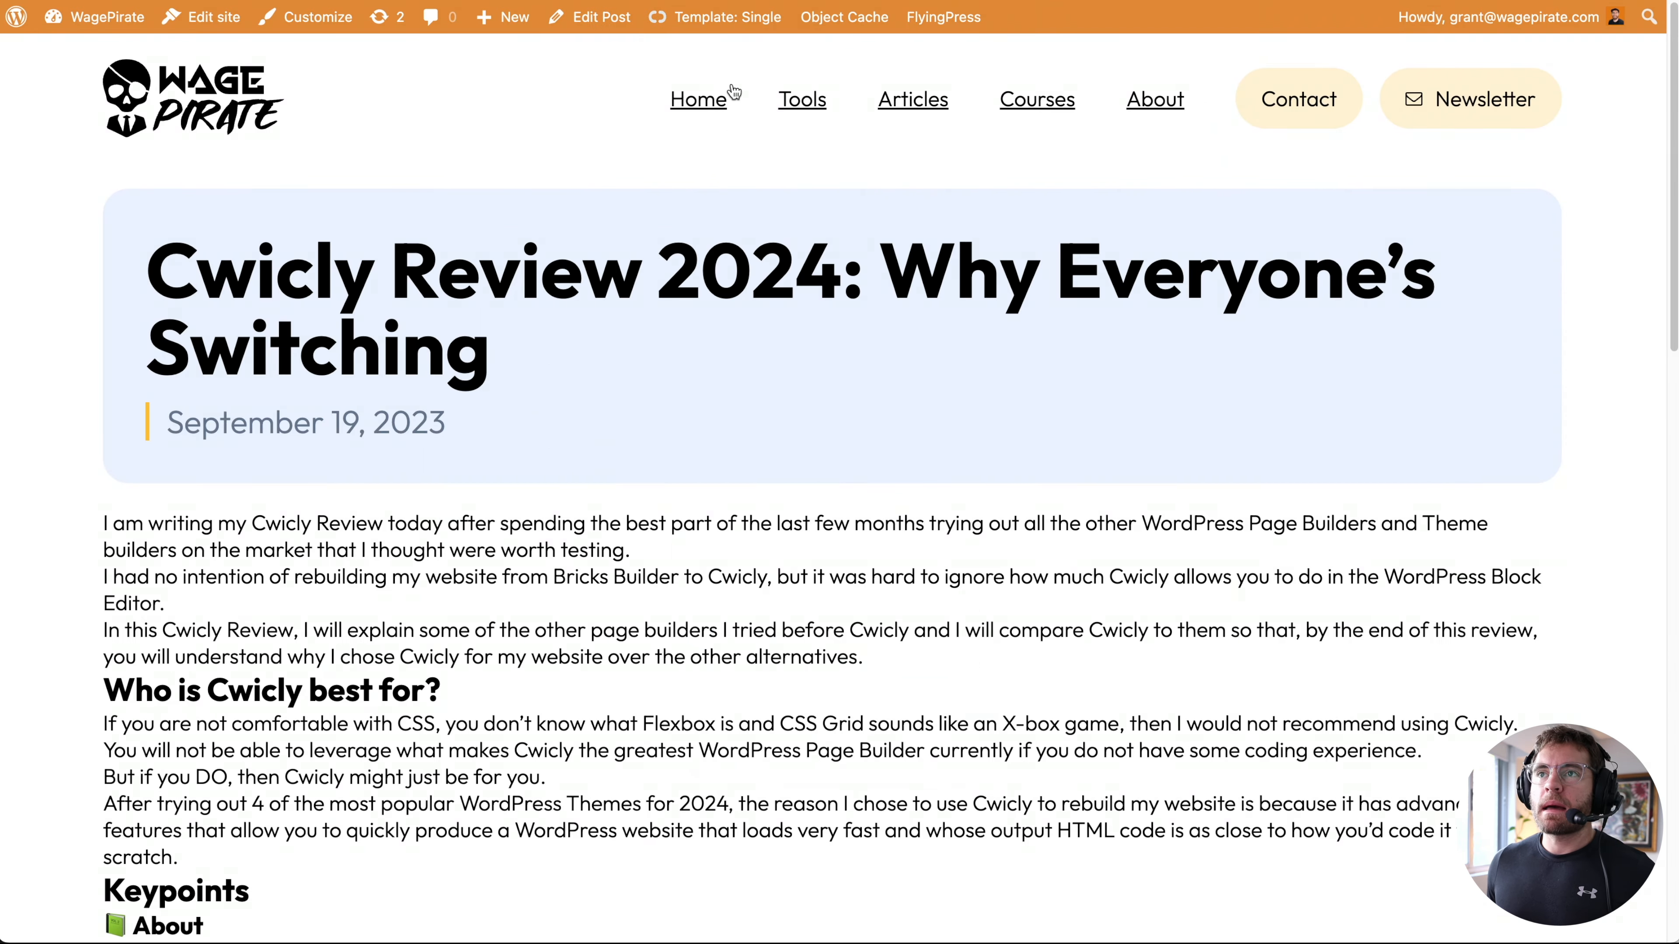
Examine the title and date on the Cwicly Review 2024 post and on the Tools page.
mouse_move(751, 19)
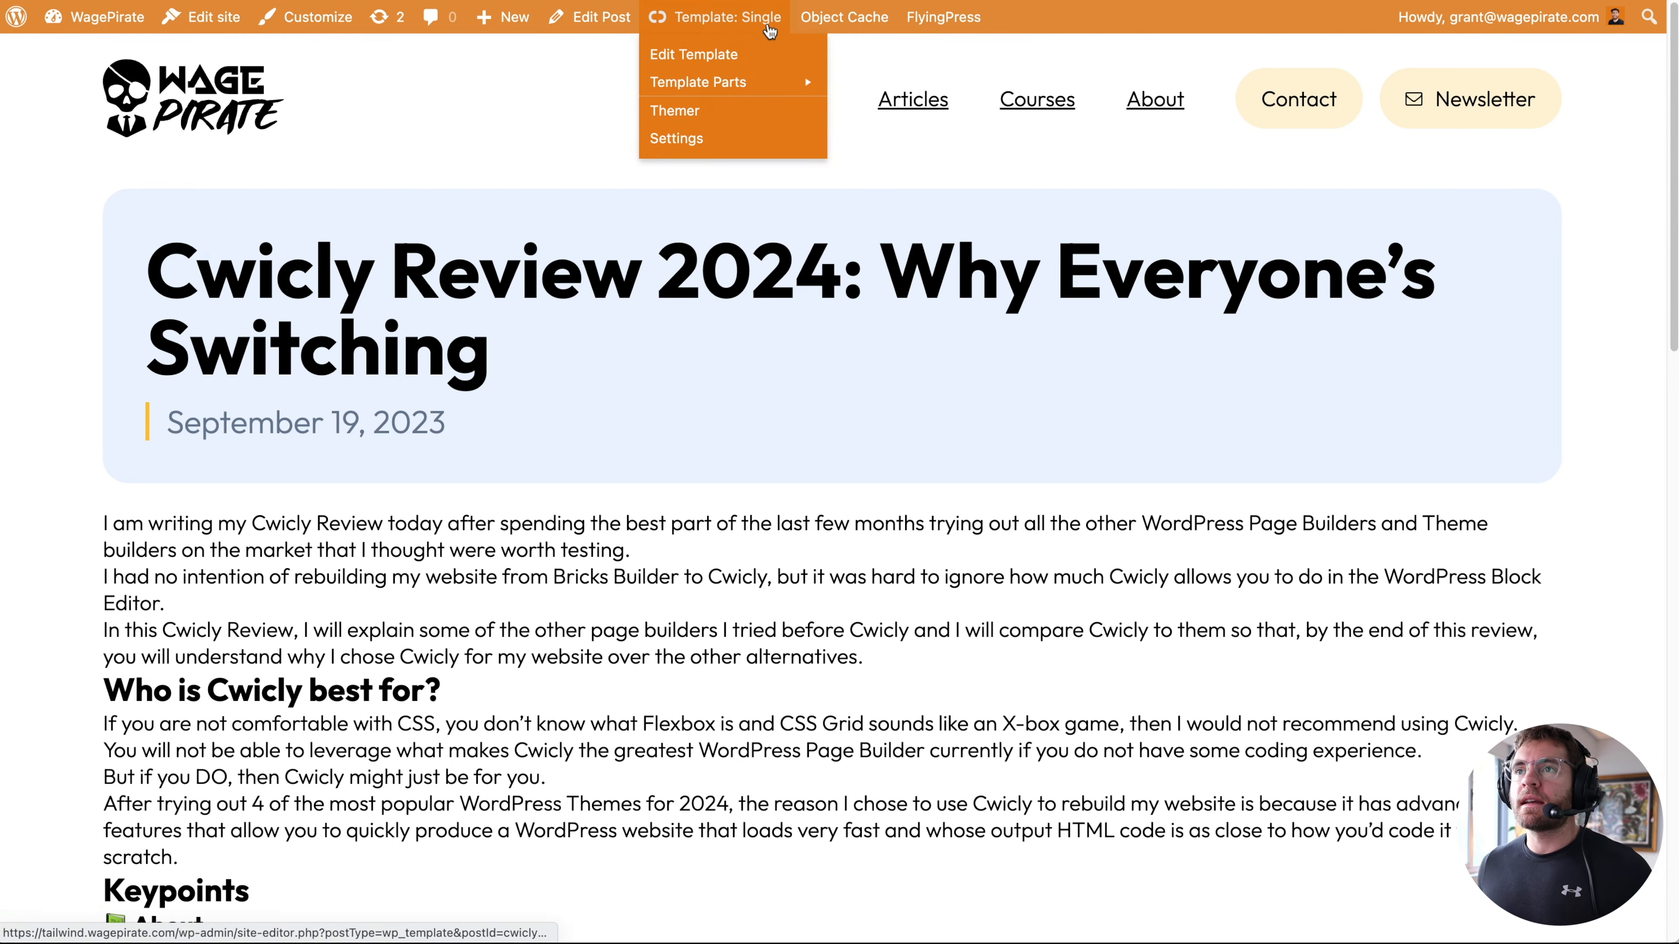
drag(206, 271, 492, 357)
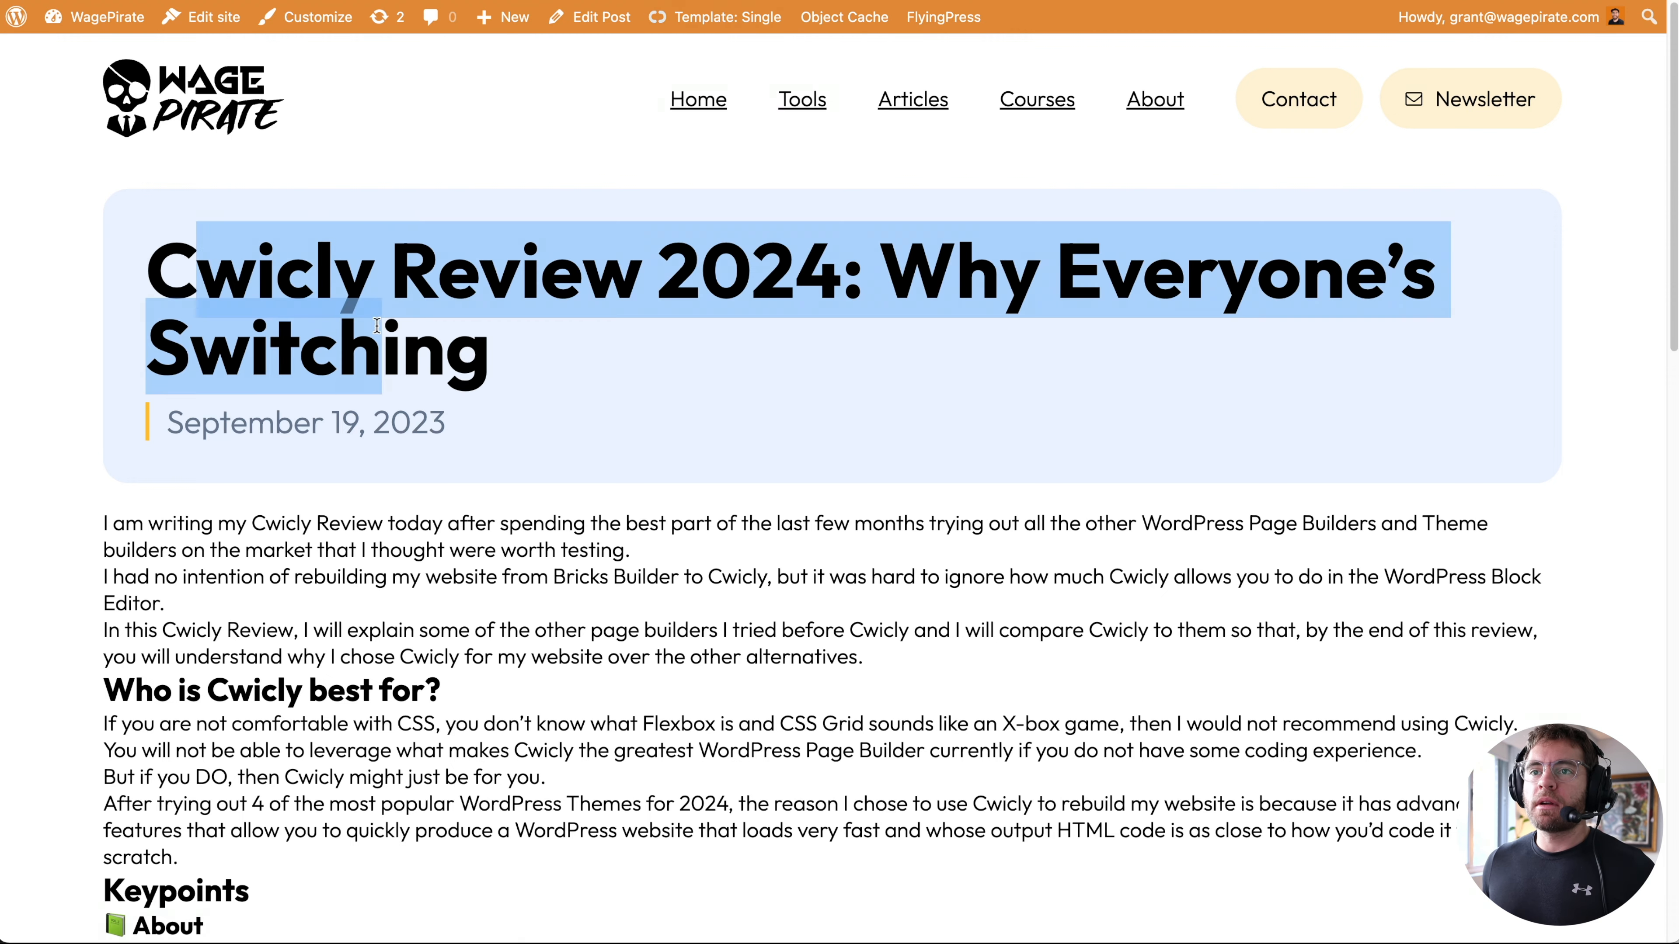
click(404, 341)
drag(169, 434, 502, 432)
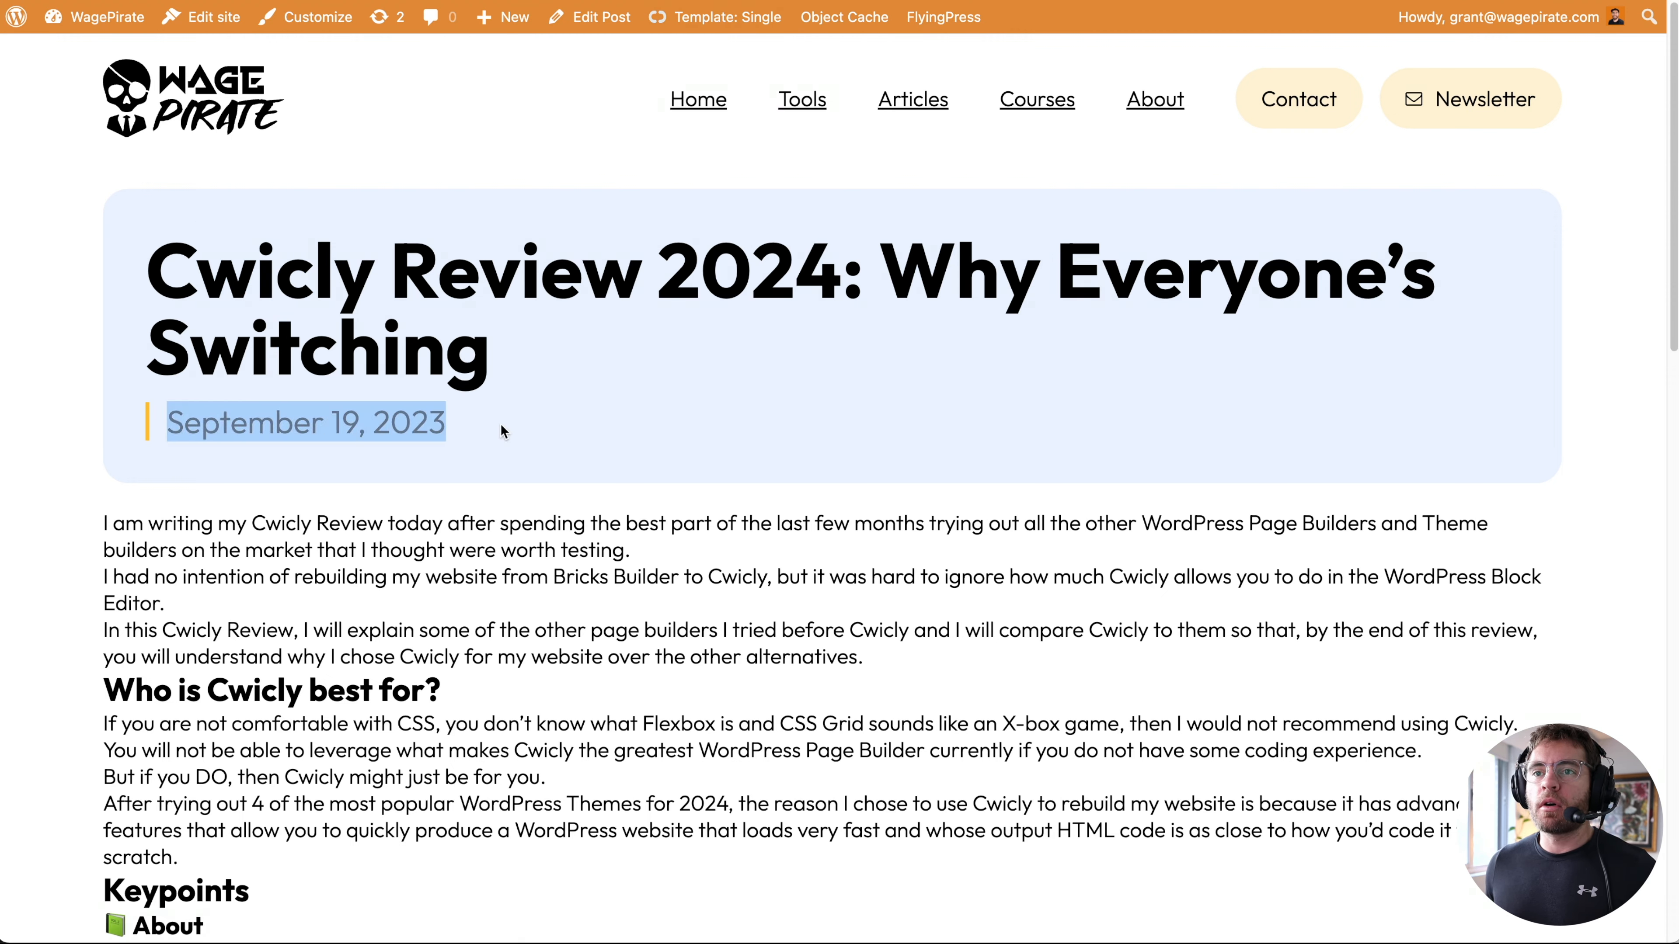
click(554, 434)
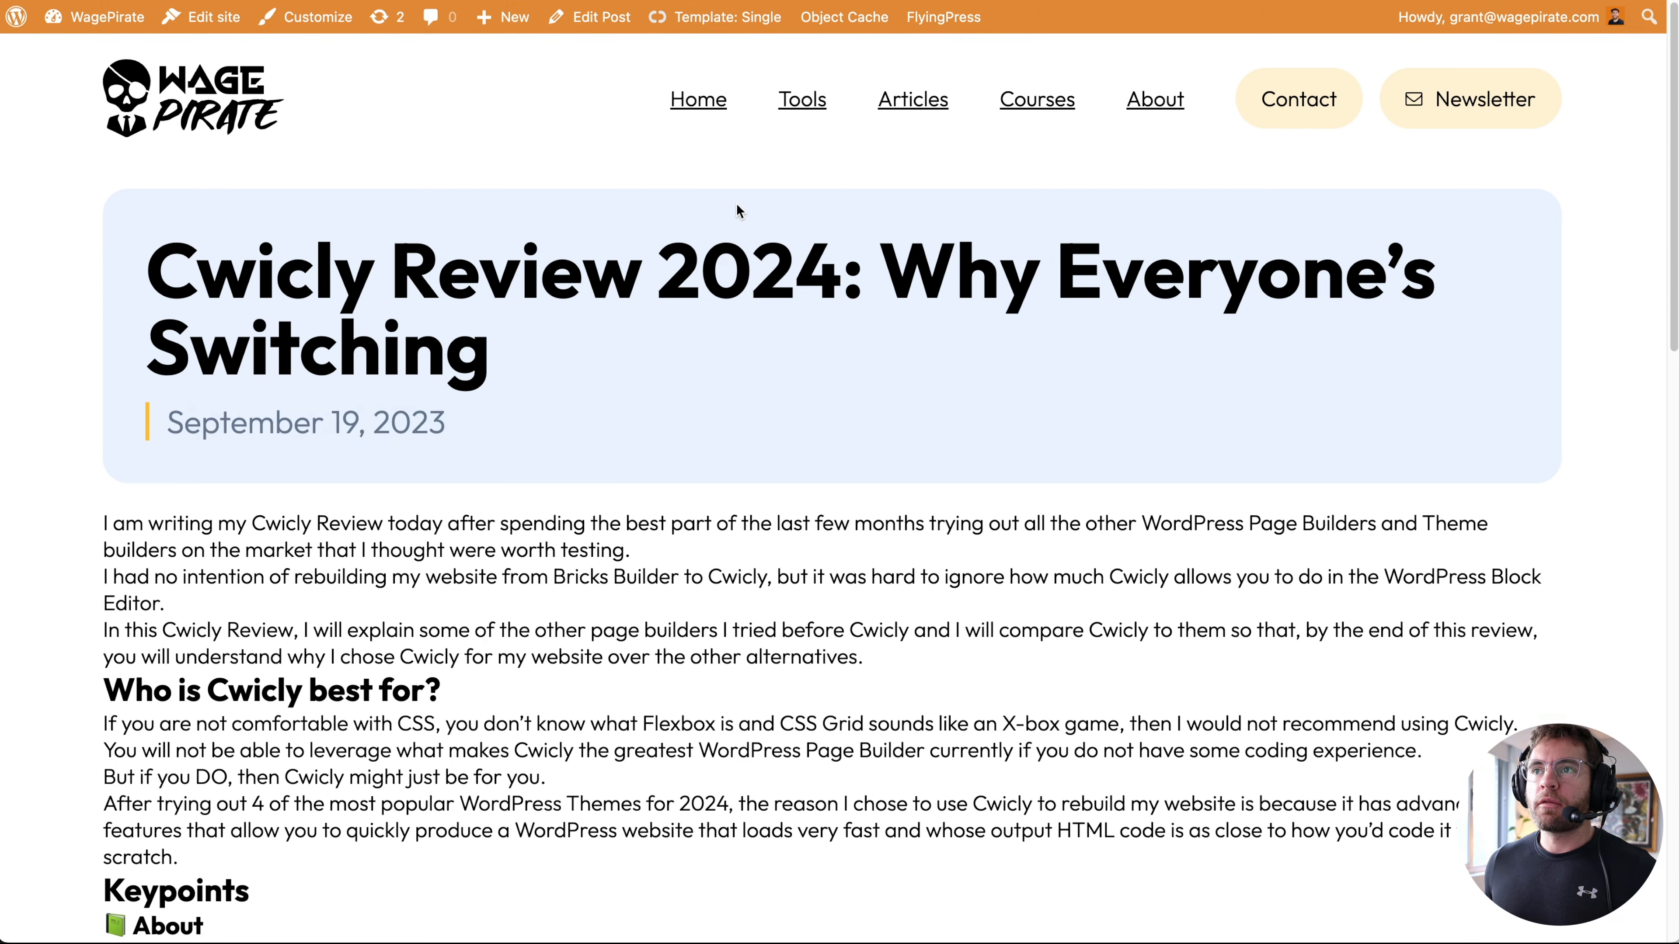
click(802, 104)
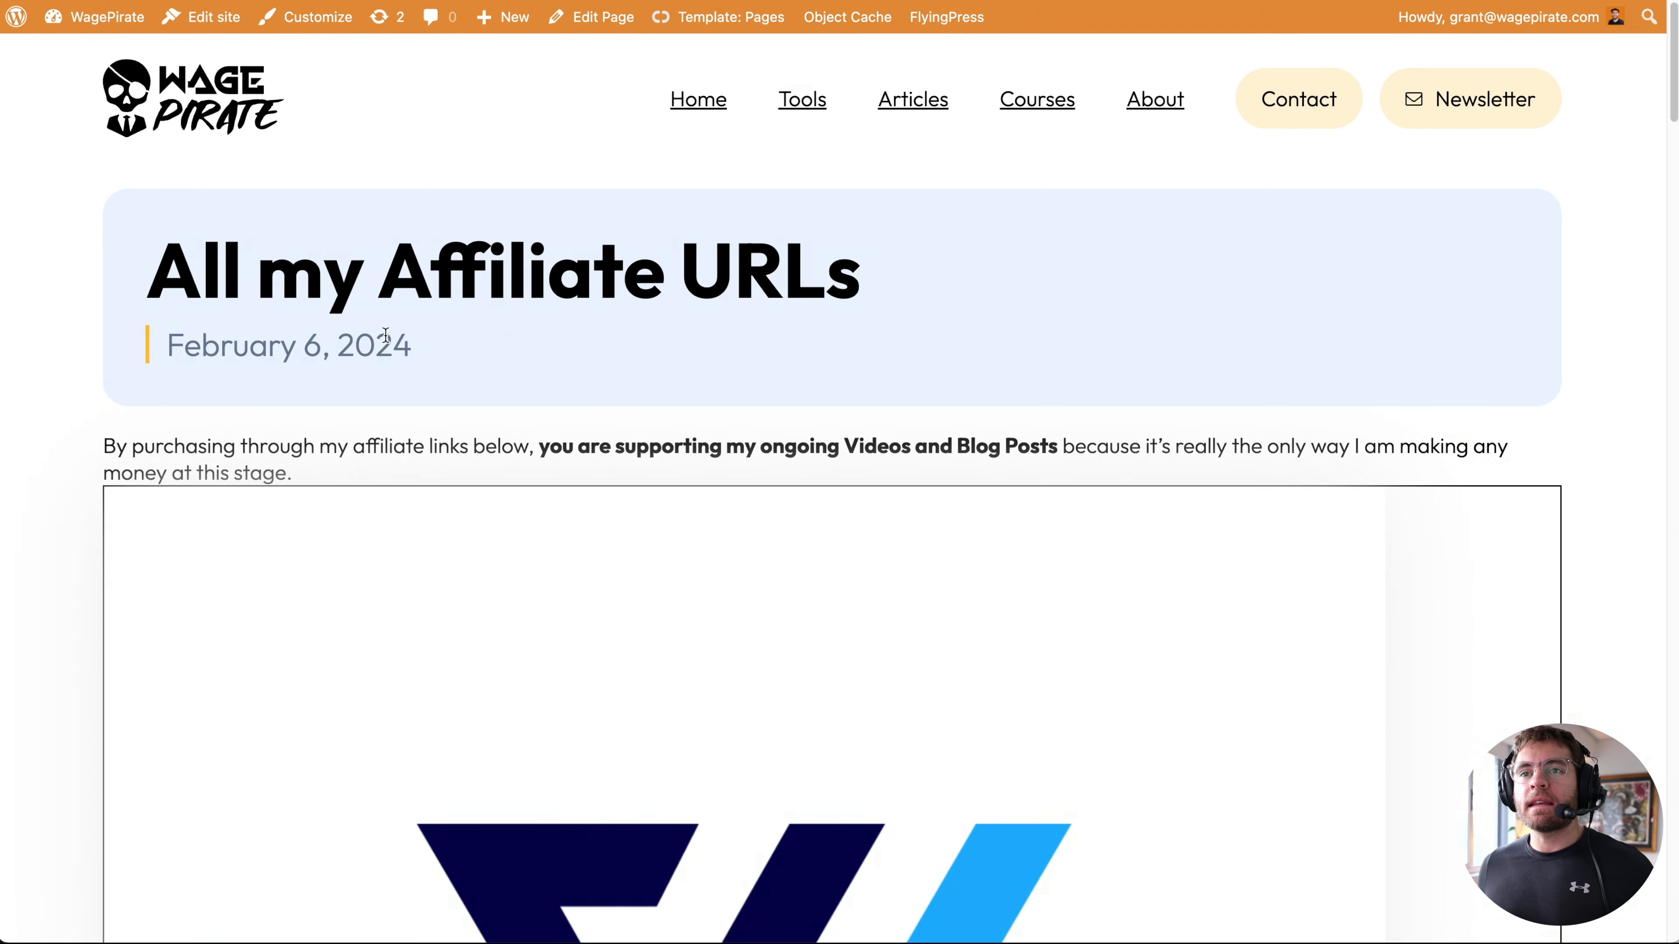
drag(193, 342, 396, 344)
click(396, 345)
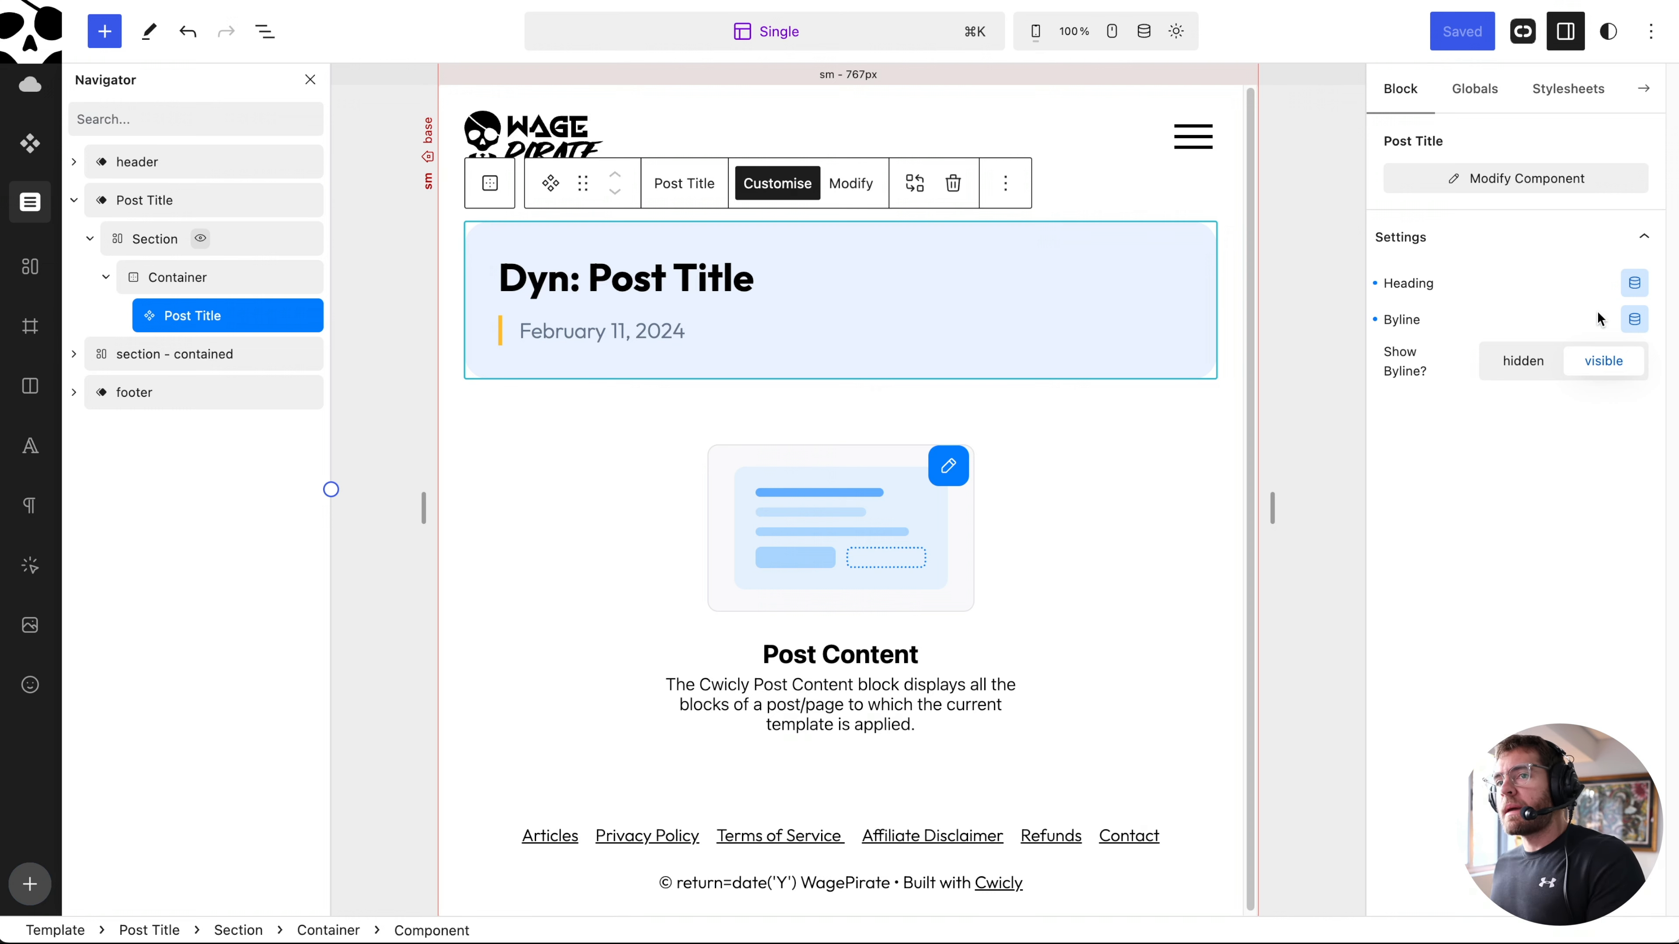
In the Pages template, move the Post Title component directly below the header and delete the old Post Title template part.
click(1523, 360)
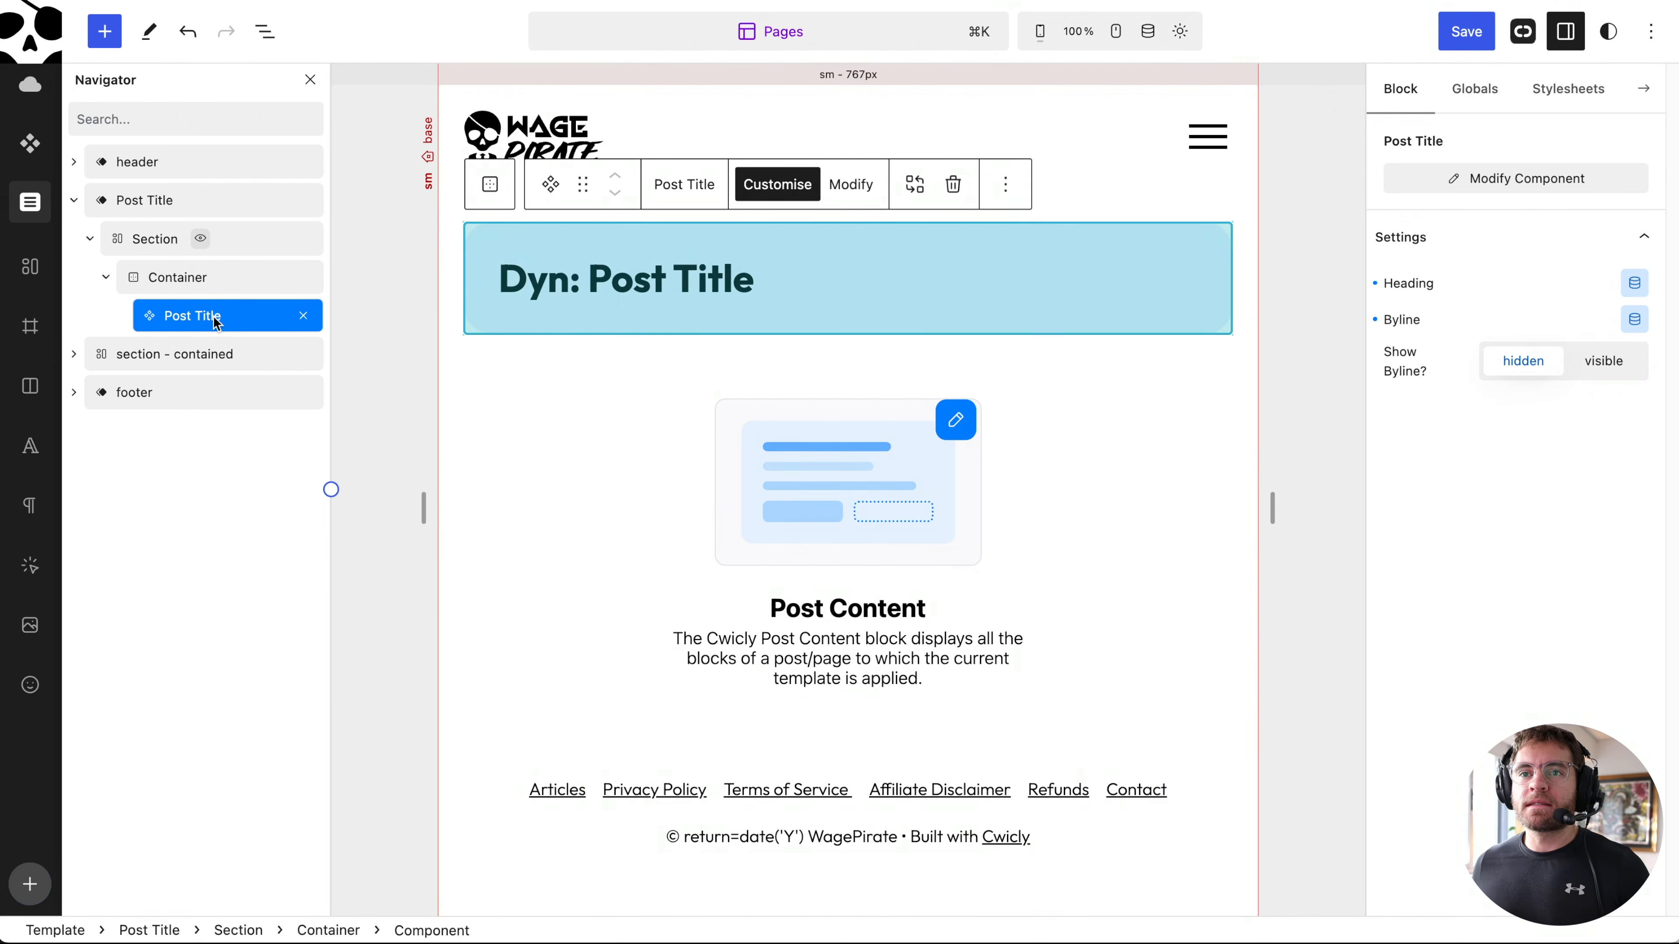
drag(209, 324, 166, 206)
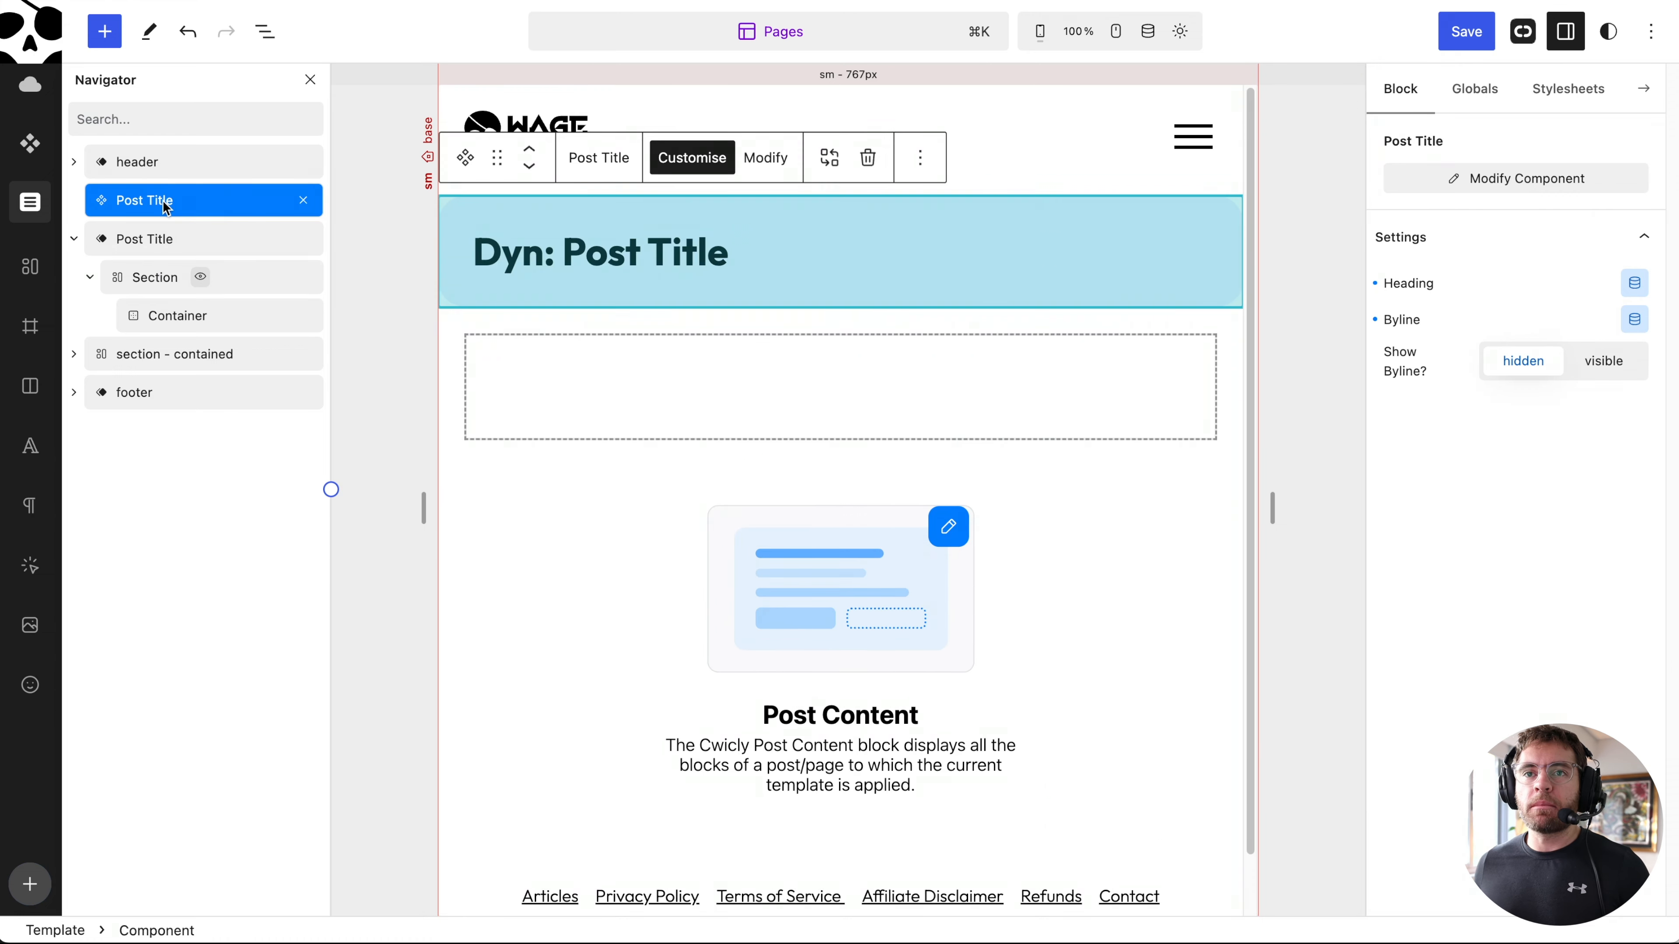
click(305, 241)
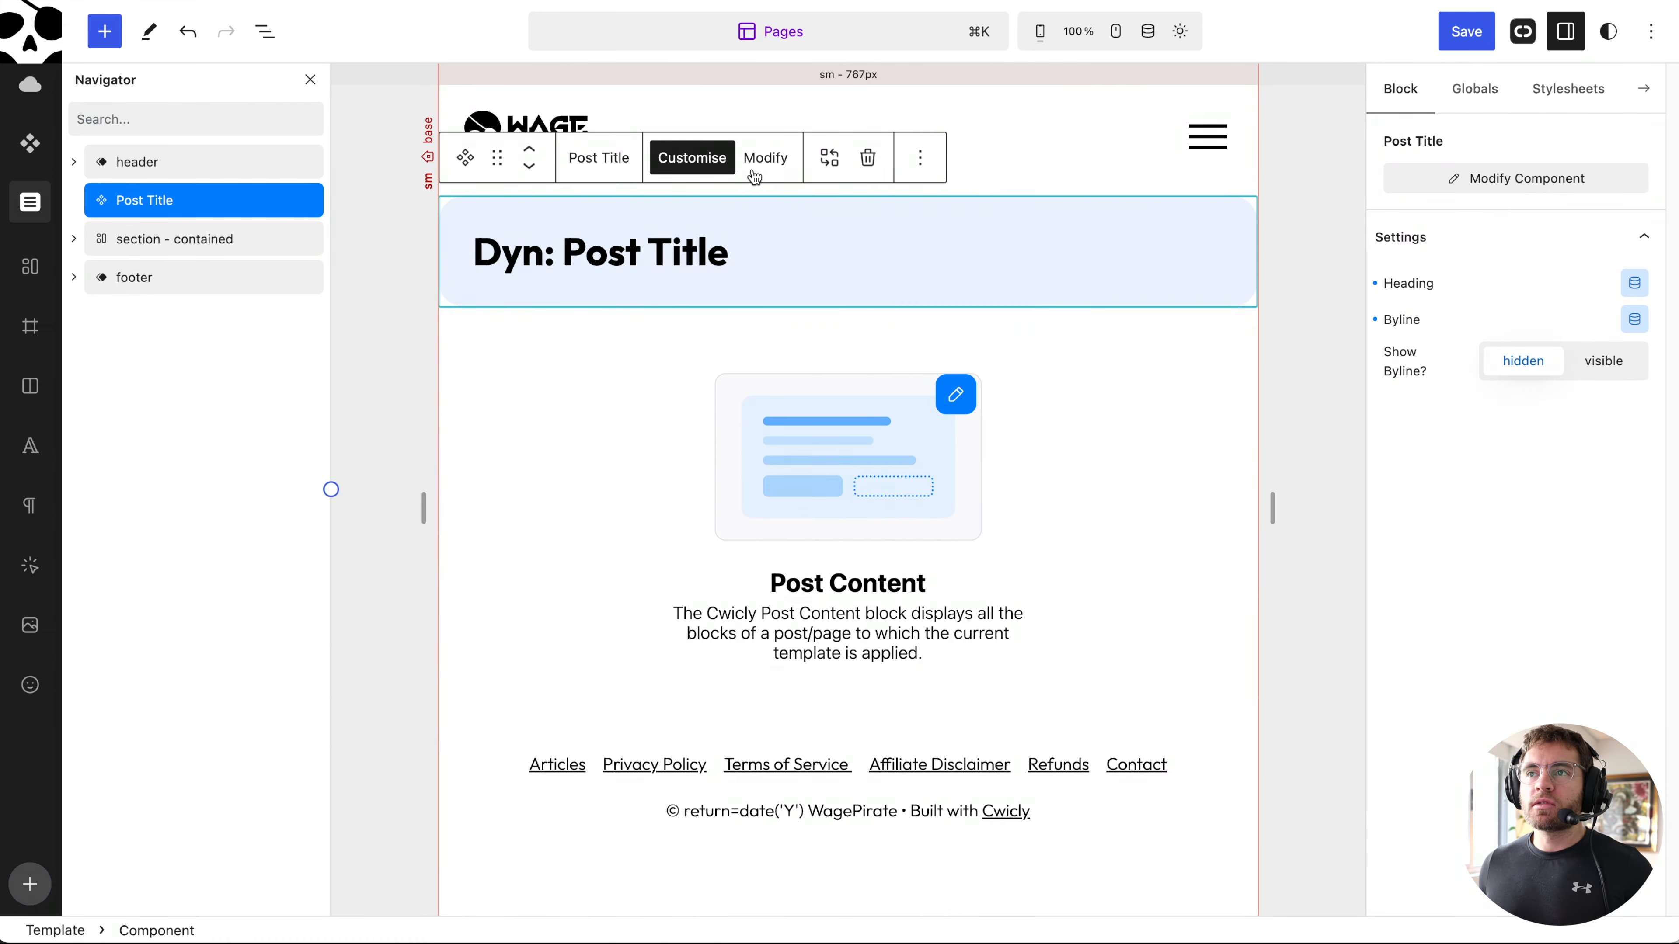
Modify the Post Title component so its Div is wrapped in a Section with a Container, and return to customising it.
click(768, 162)
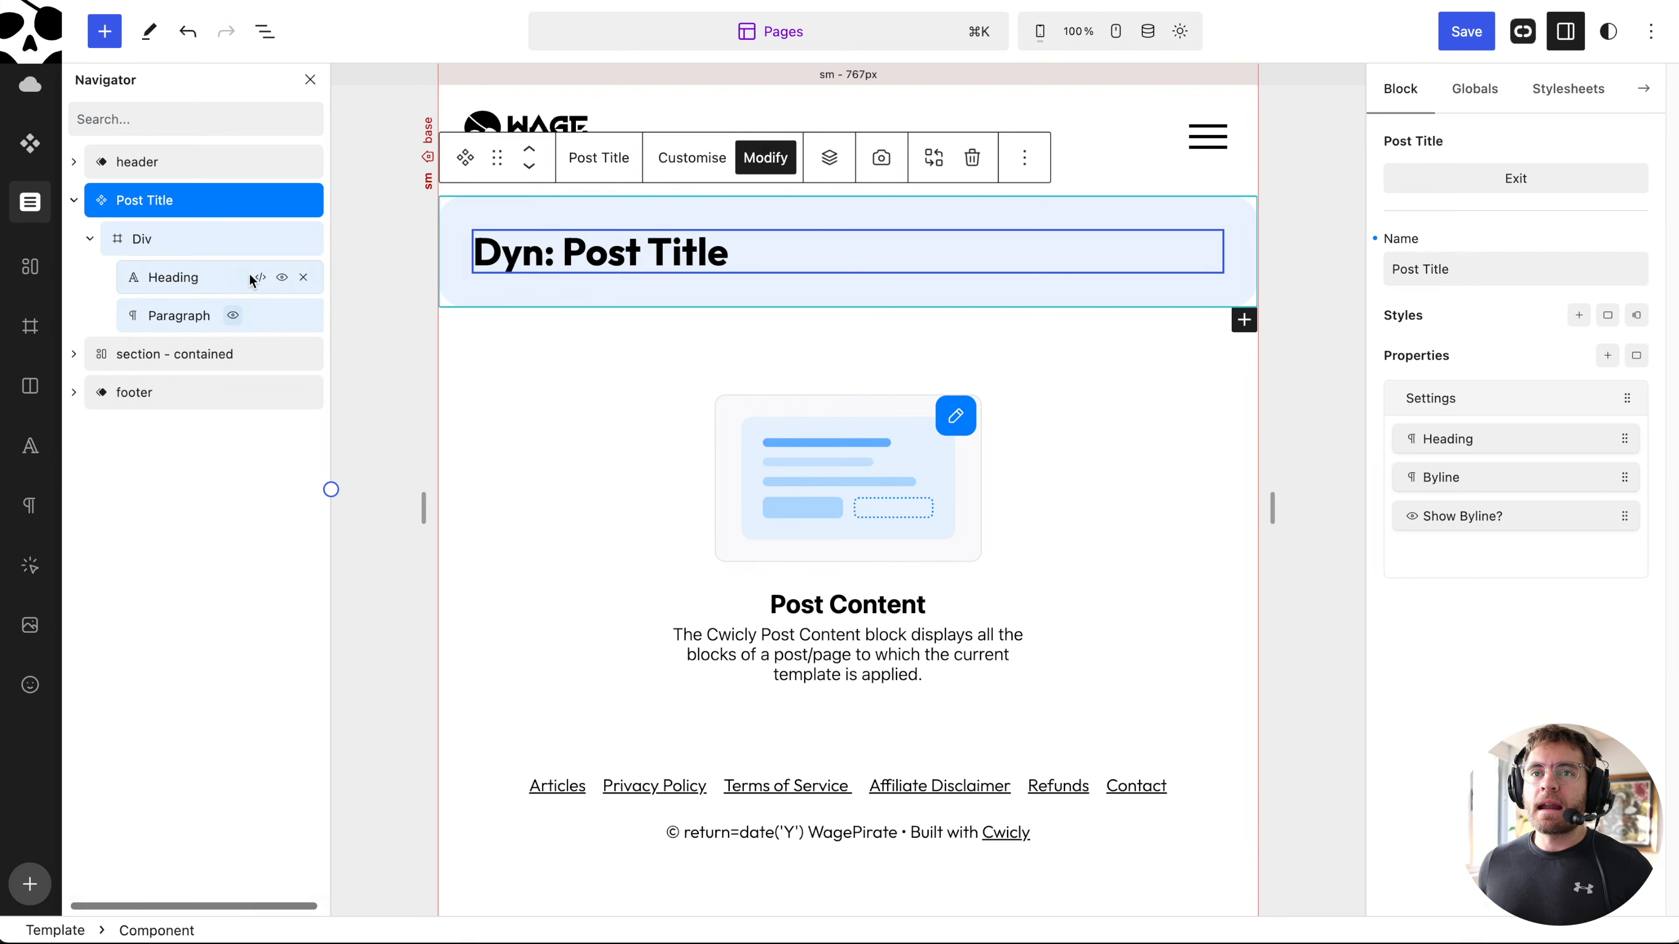
click(829, 157)
text(sec)
click(739, 321)
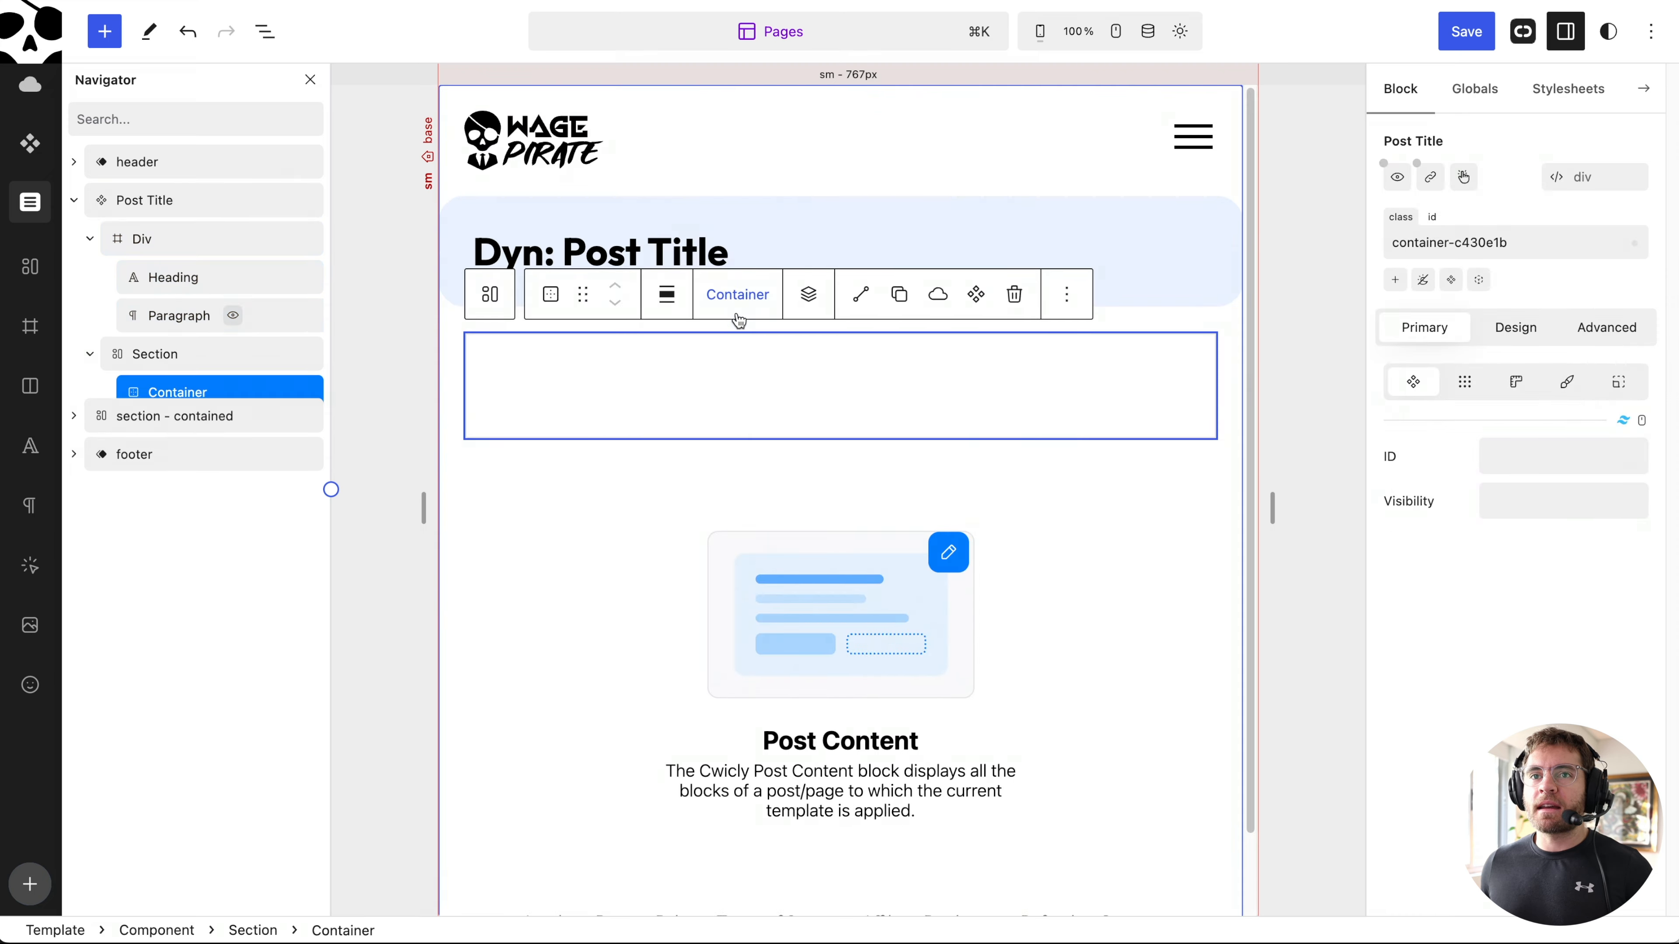
drag(142, 354, 158, 318)
click(209, 163)
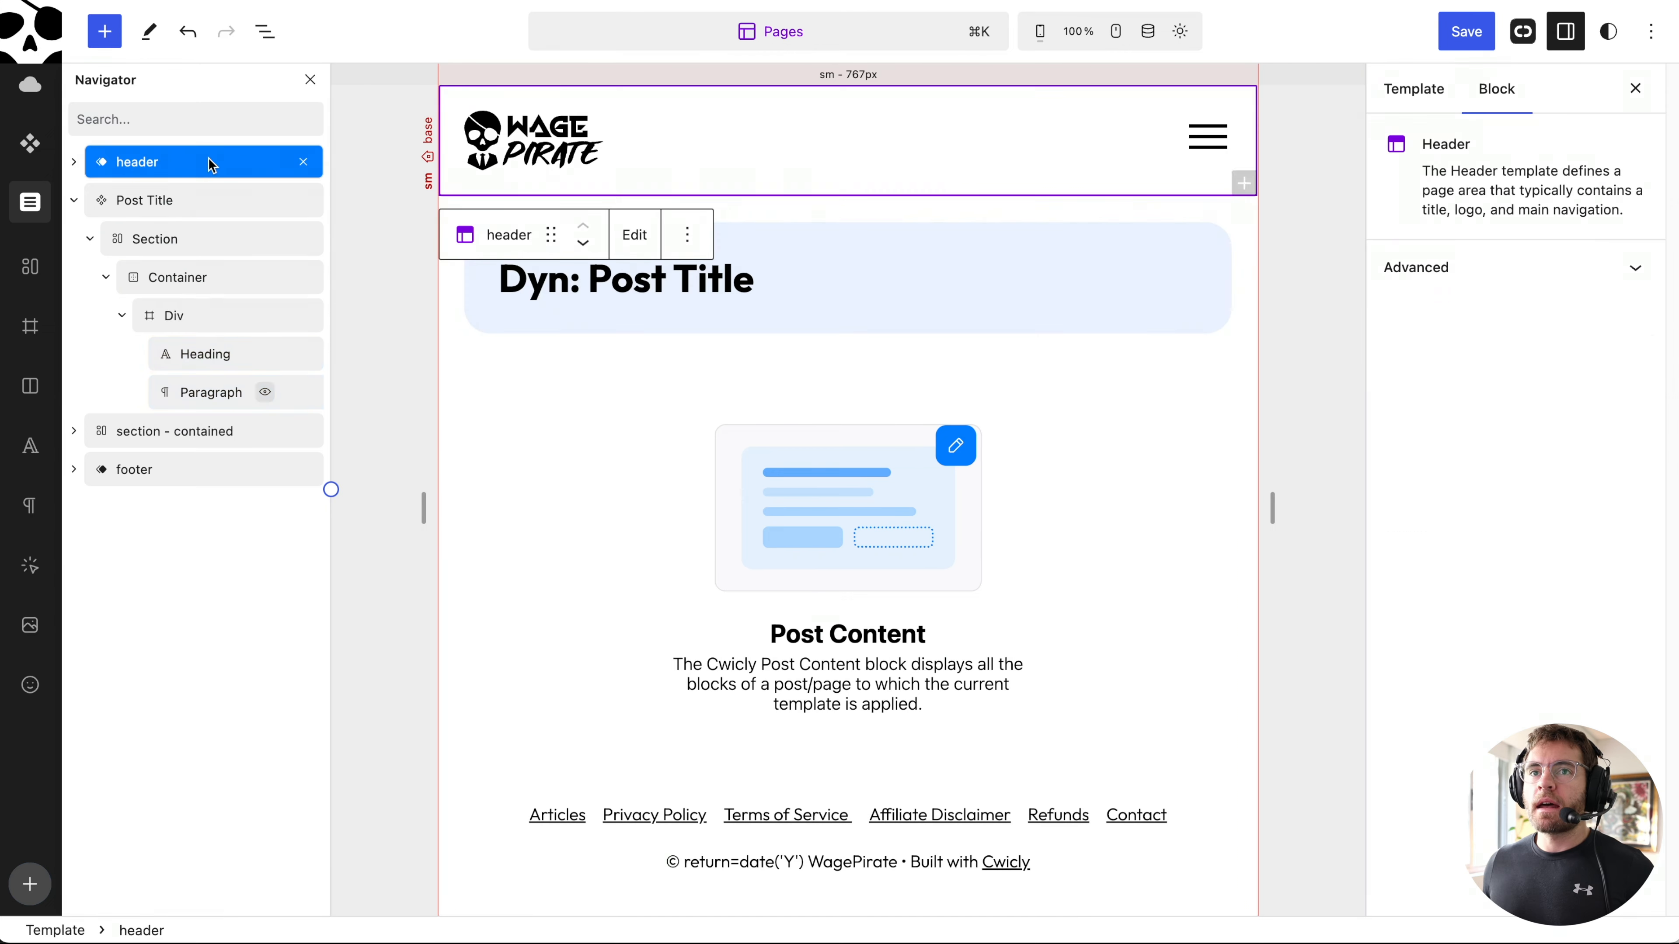
click(201, 197)
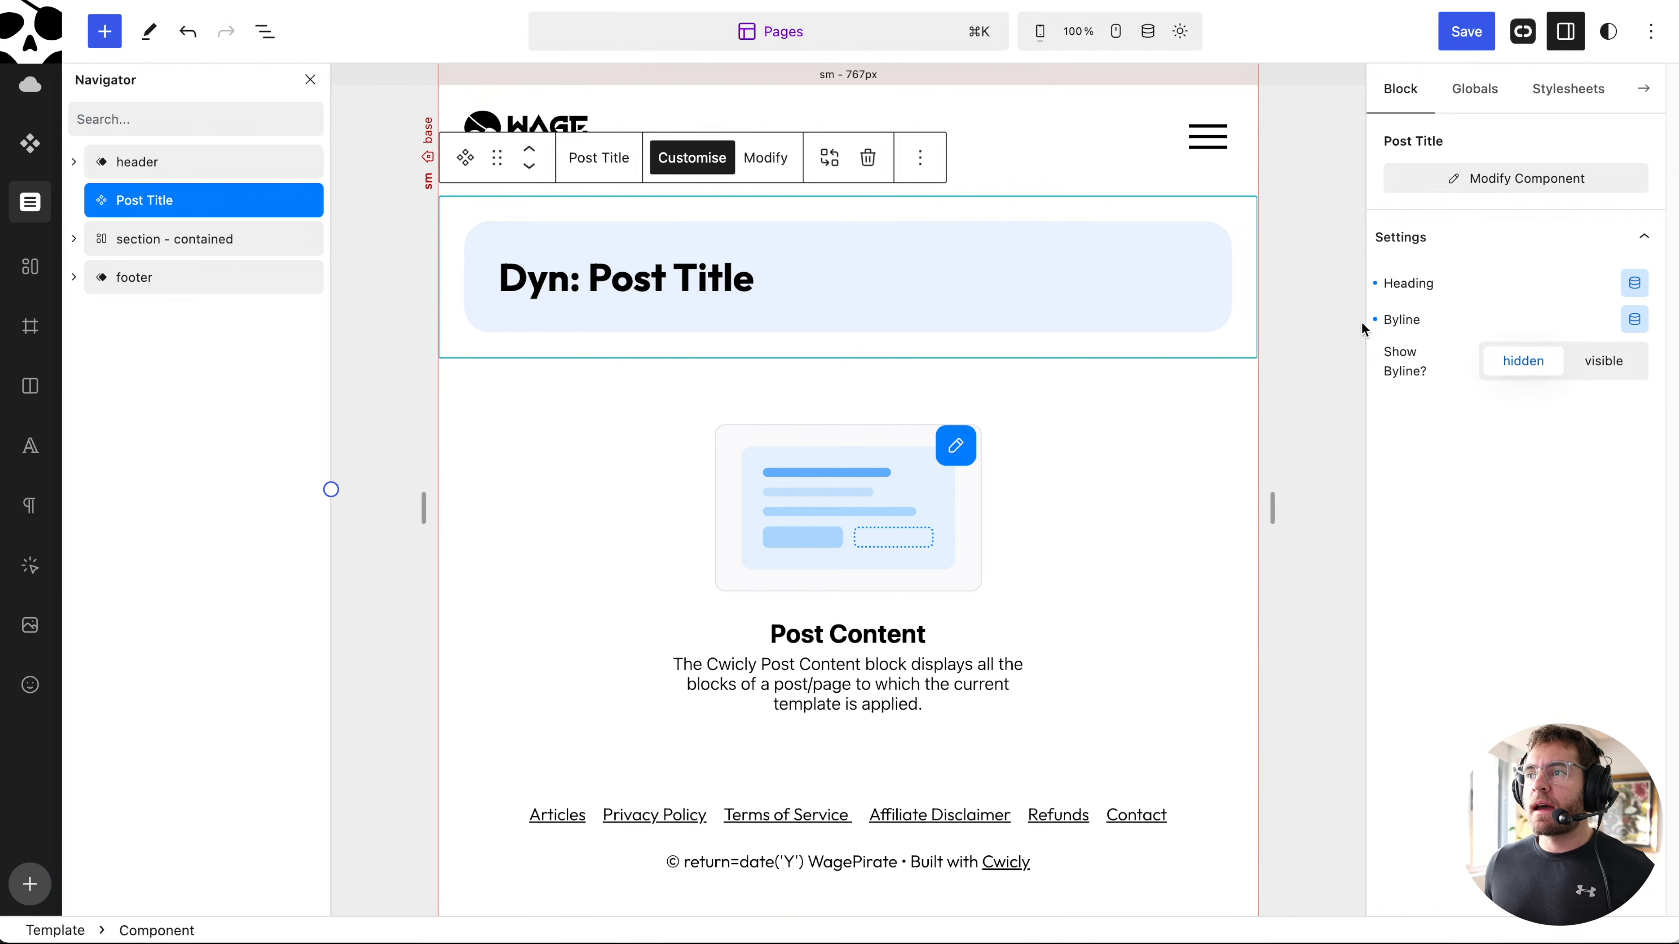
Clear the Byline property on the Post Title component, save the Pages template, and reload the affiliate URLs page.
click(1382, 323)
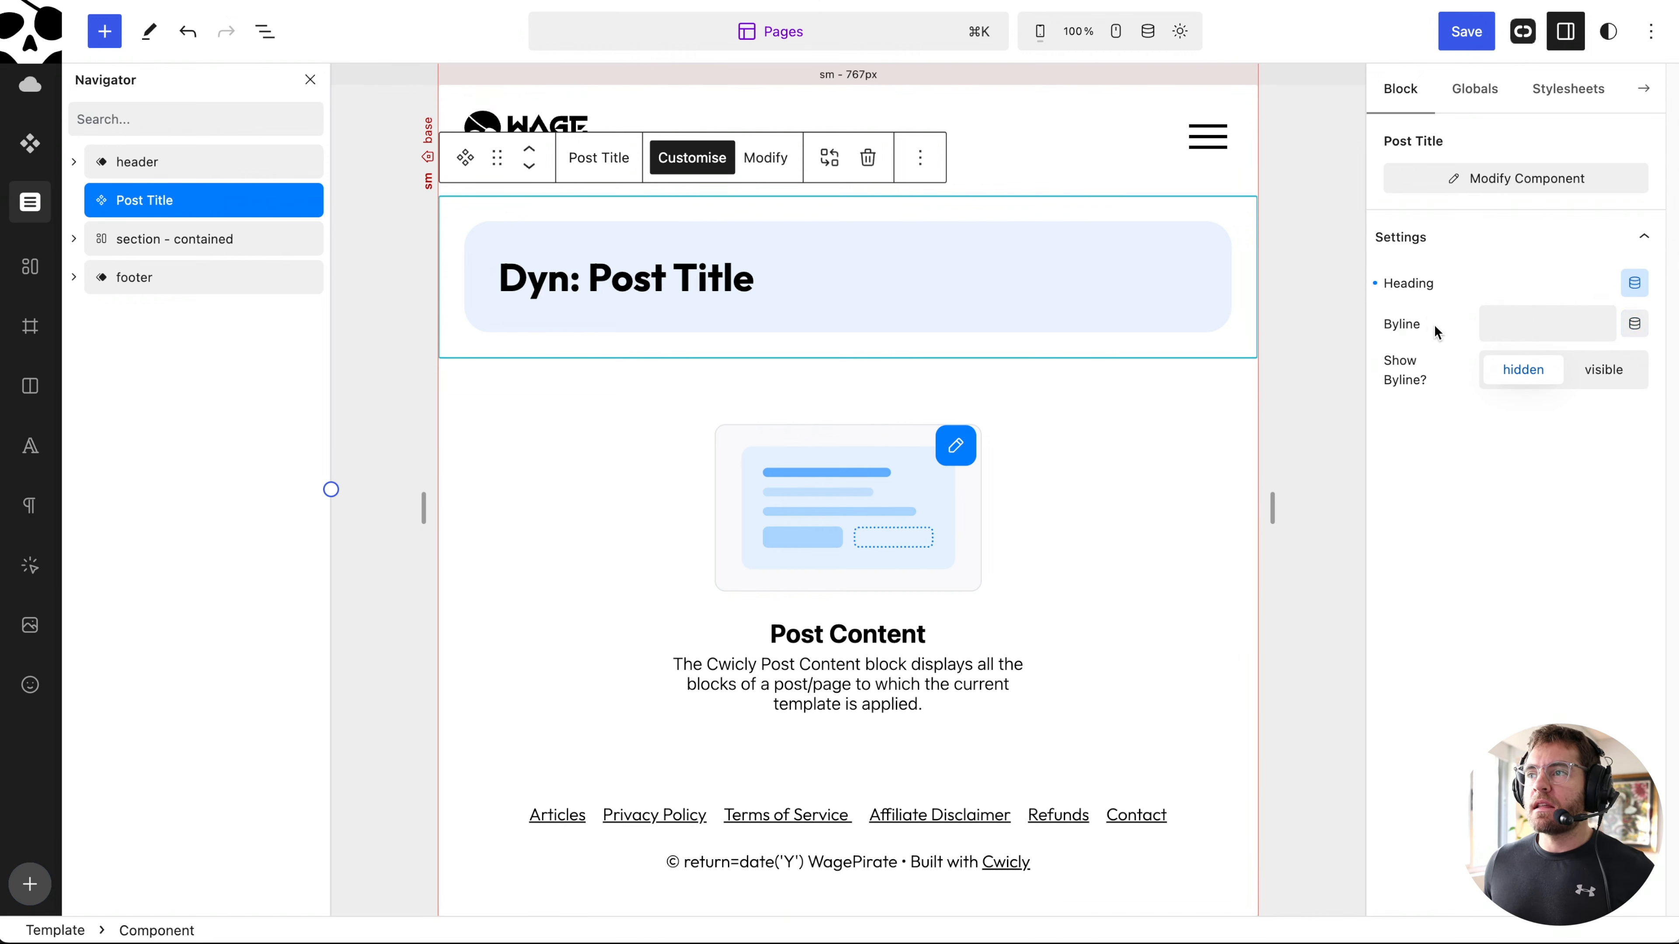
click(1627, 290)
click(950, 313)
click(1466, 31)
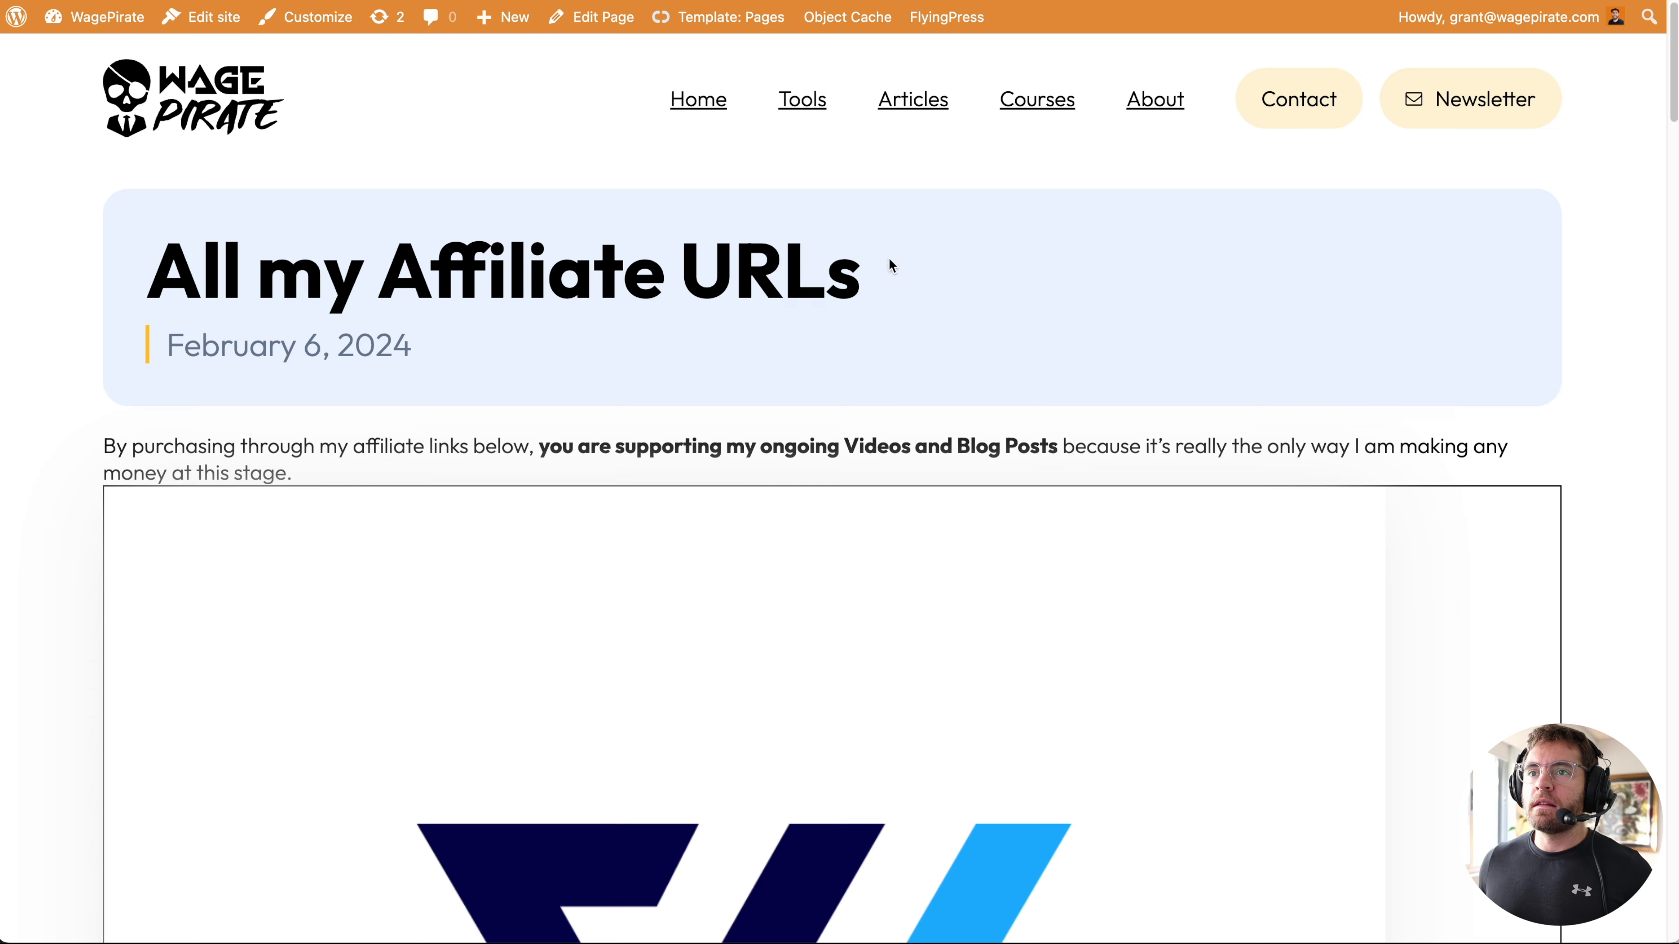
key(super+r)
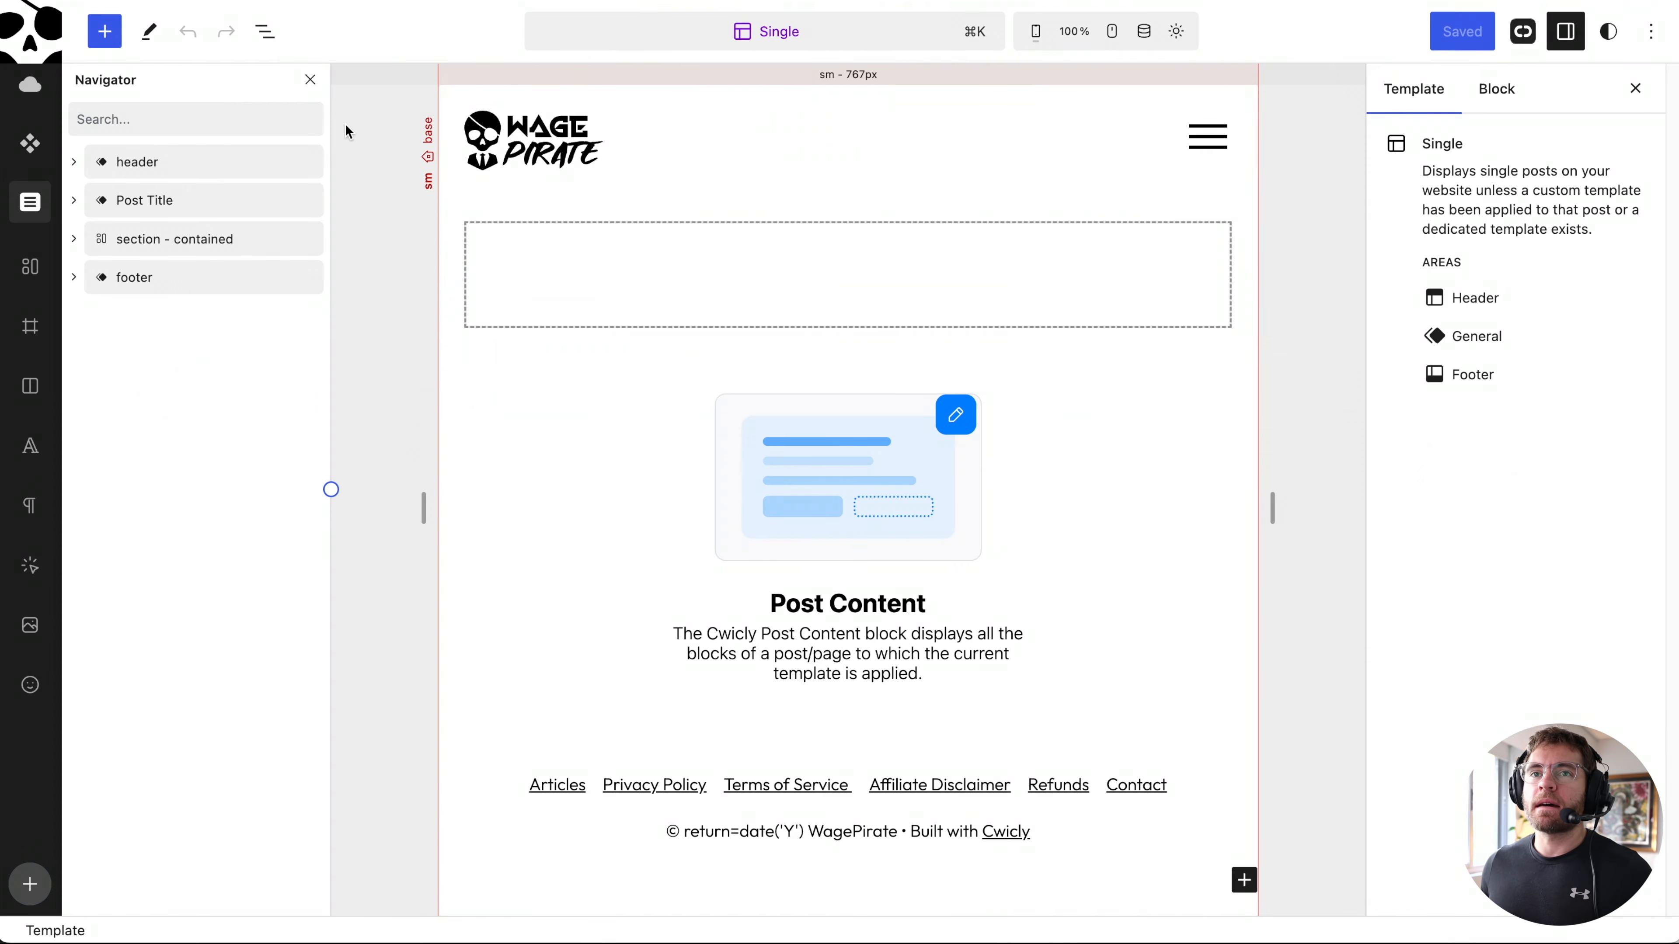
In the Single template, insert the newest Post Title component below the header and delete the old Post Title template part.
click(29, 143)
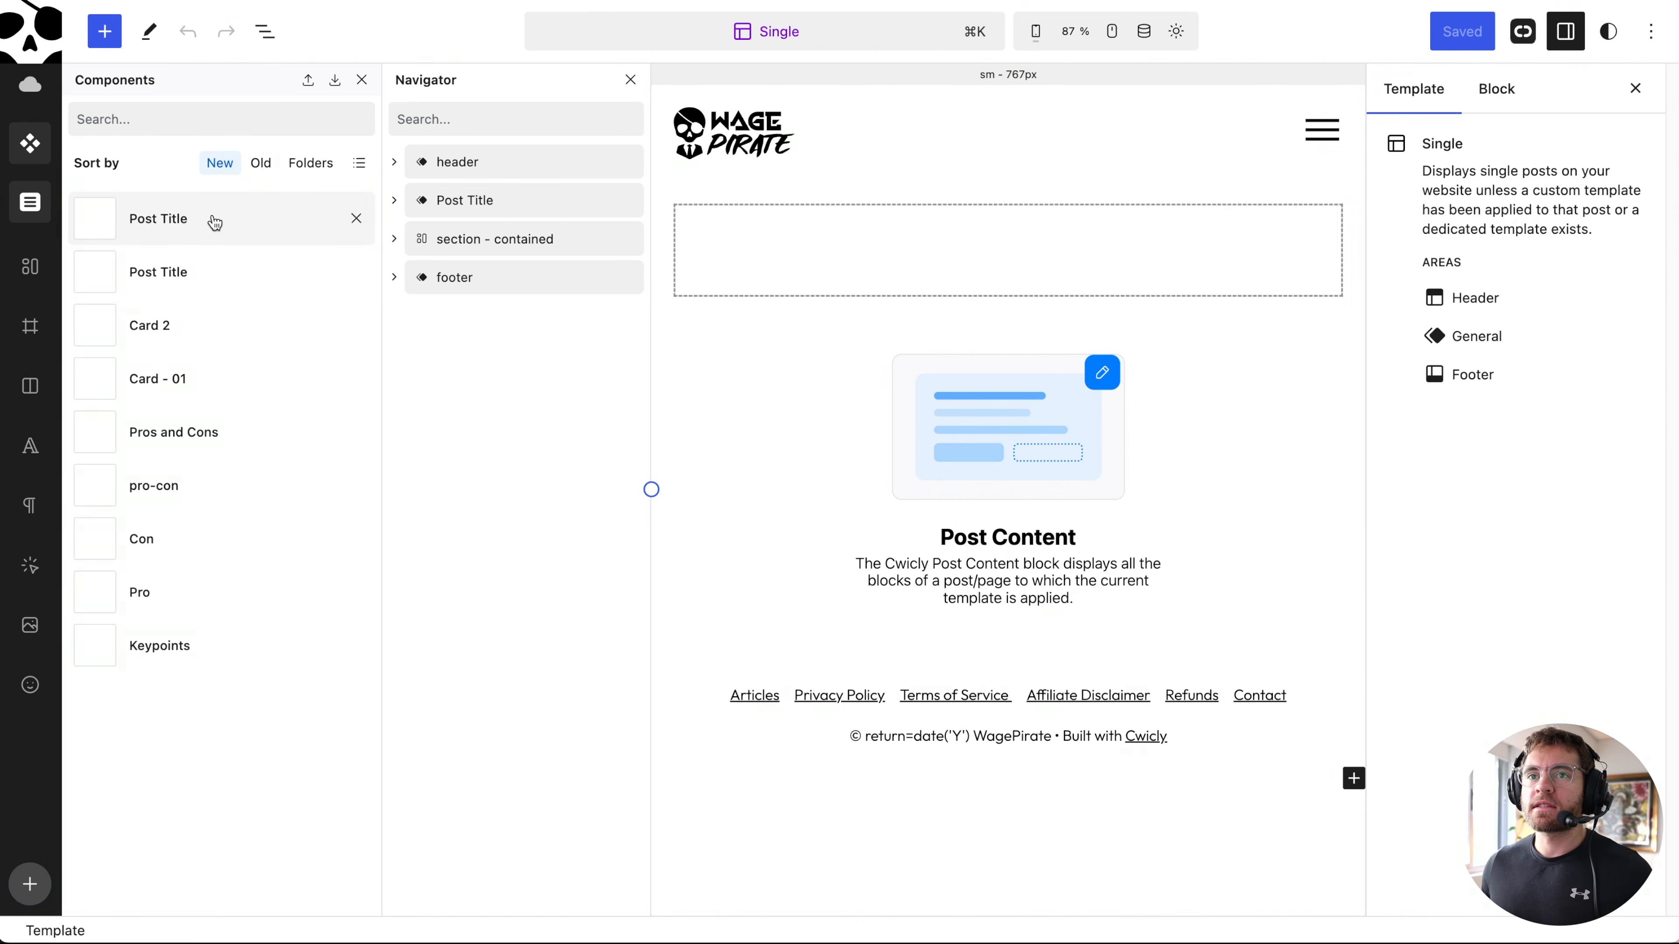
click(215, 220)
click(362, 79)
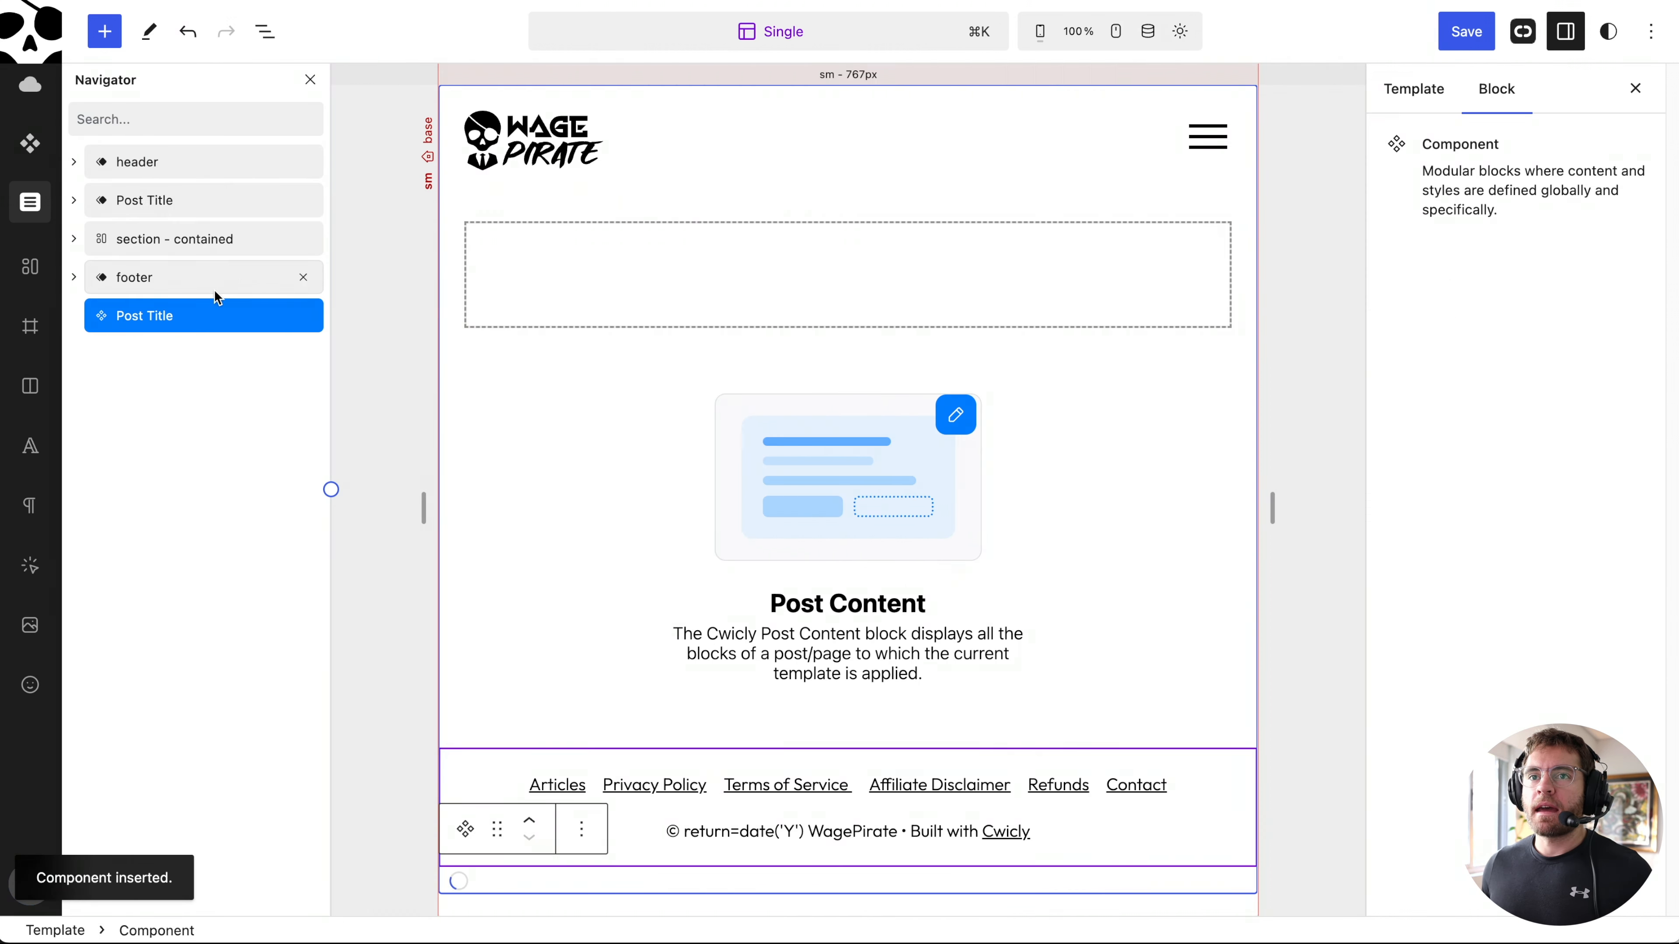
click(146, 314)
drag(145, 314, 149, 210)
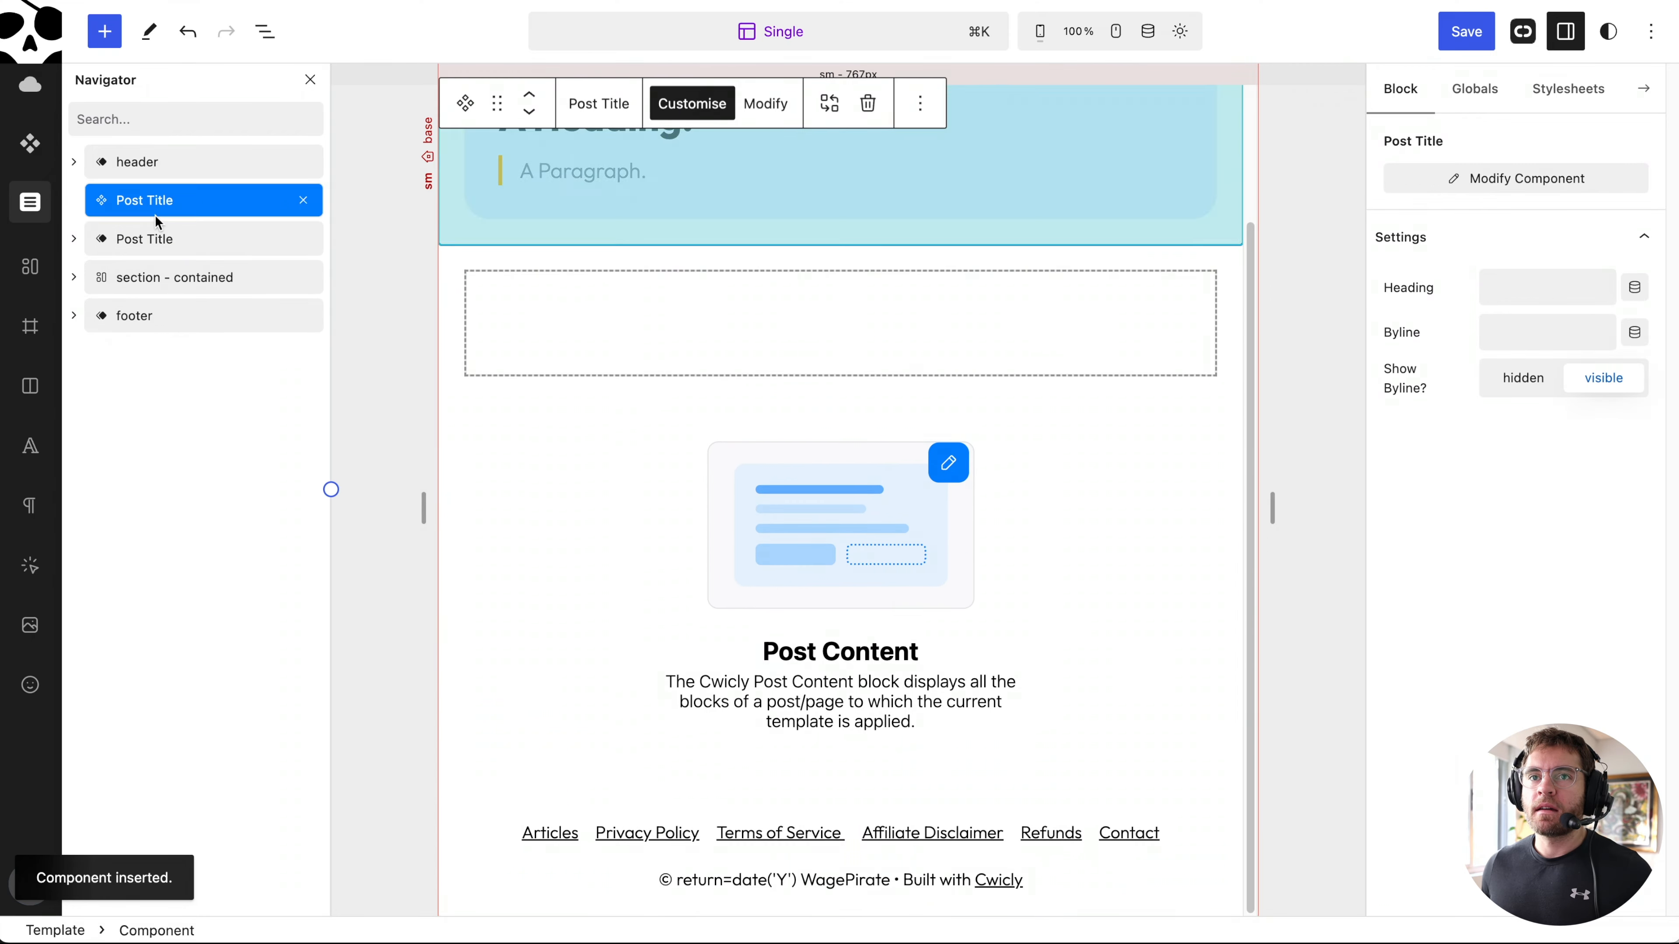
click(301, 239)
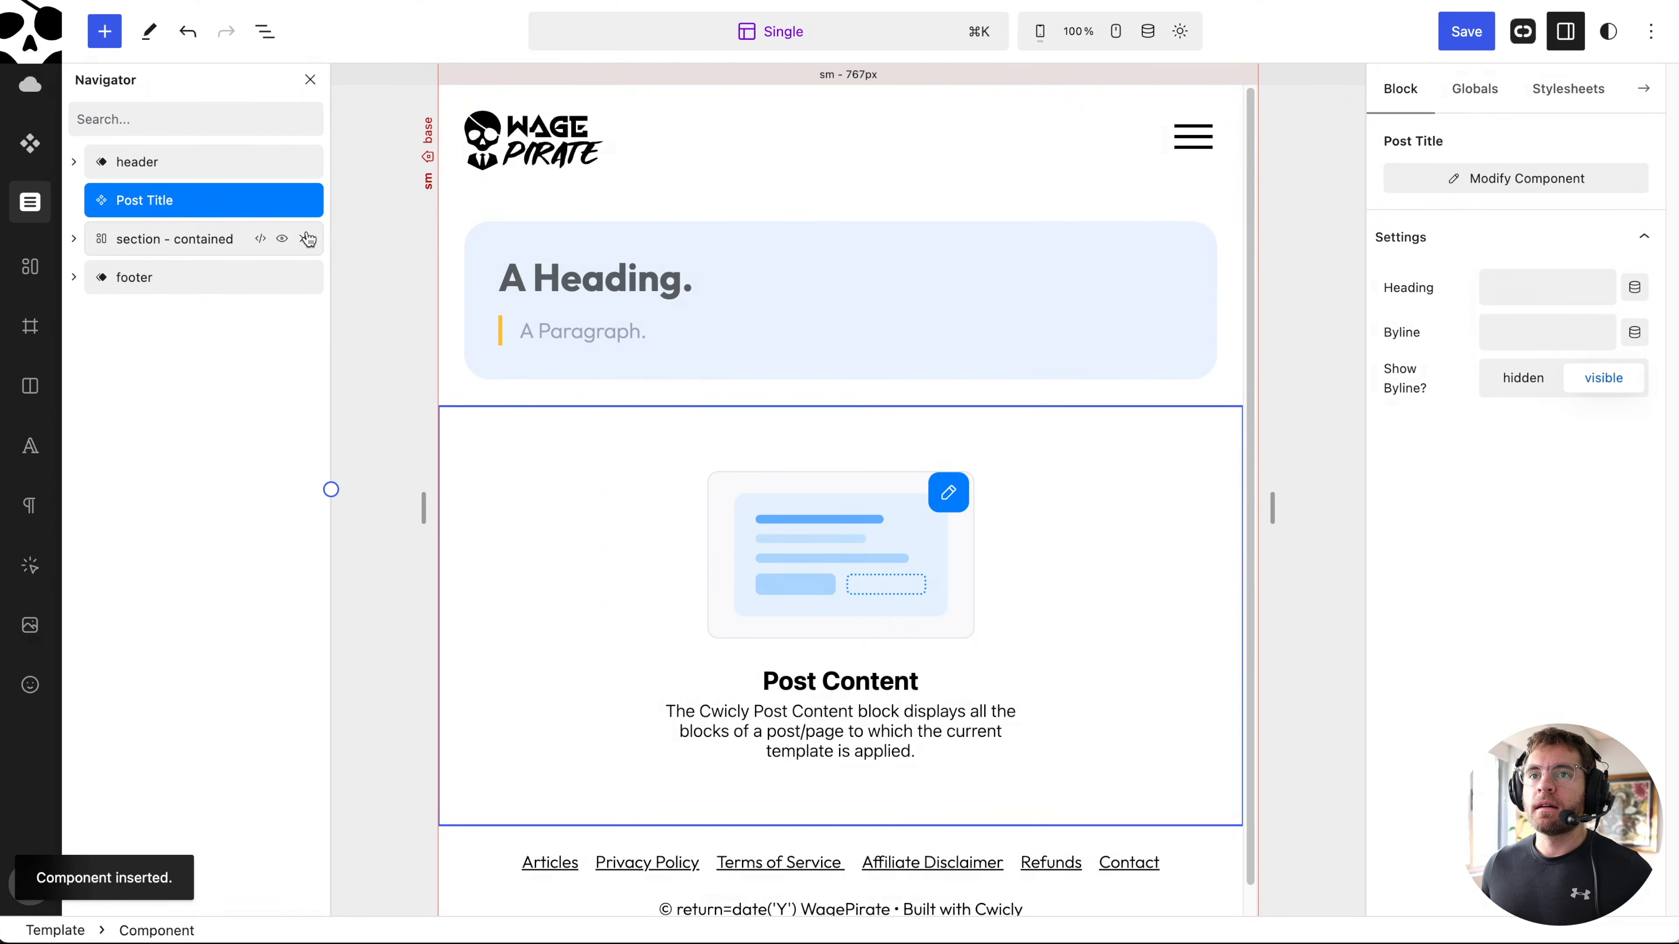
Fill the component's Heading property with dynamic content from WordPress, using the Post Title.
click(574, 284)
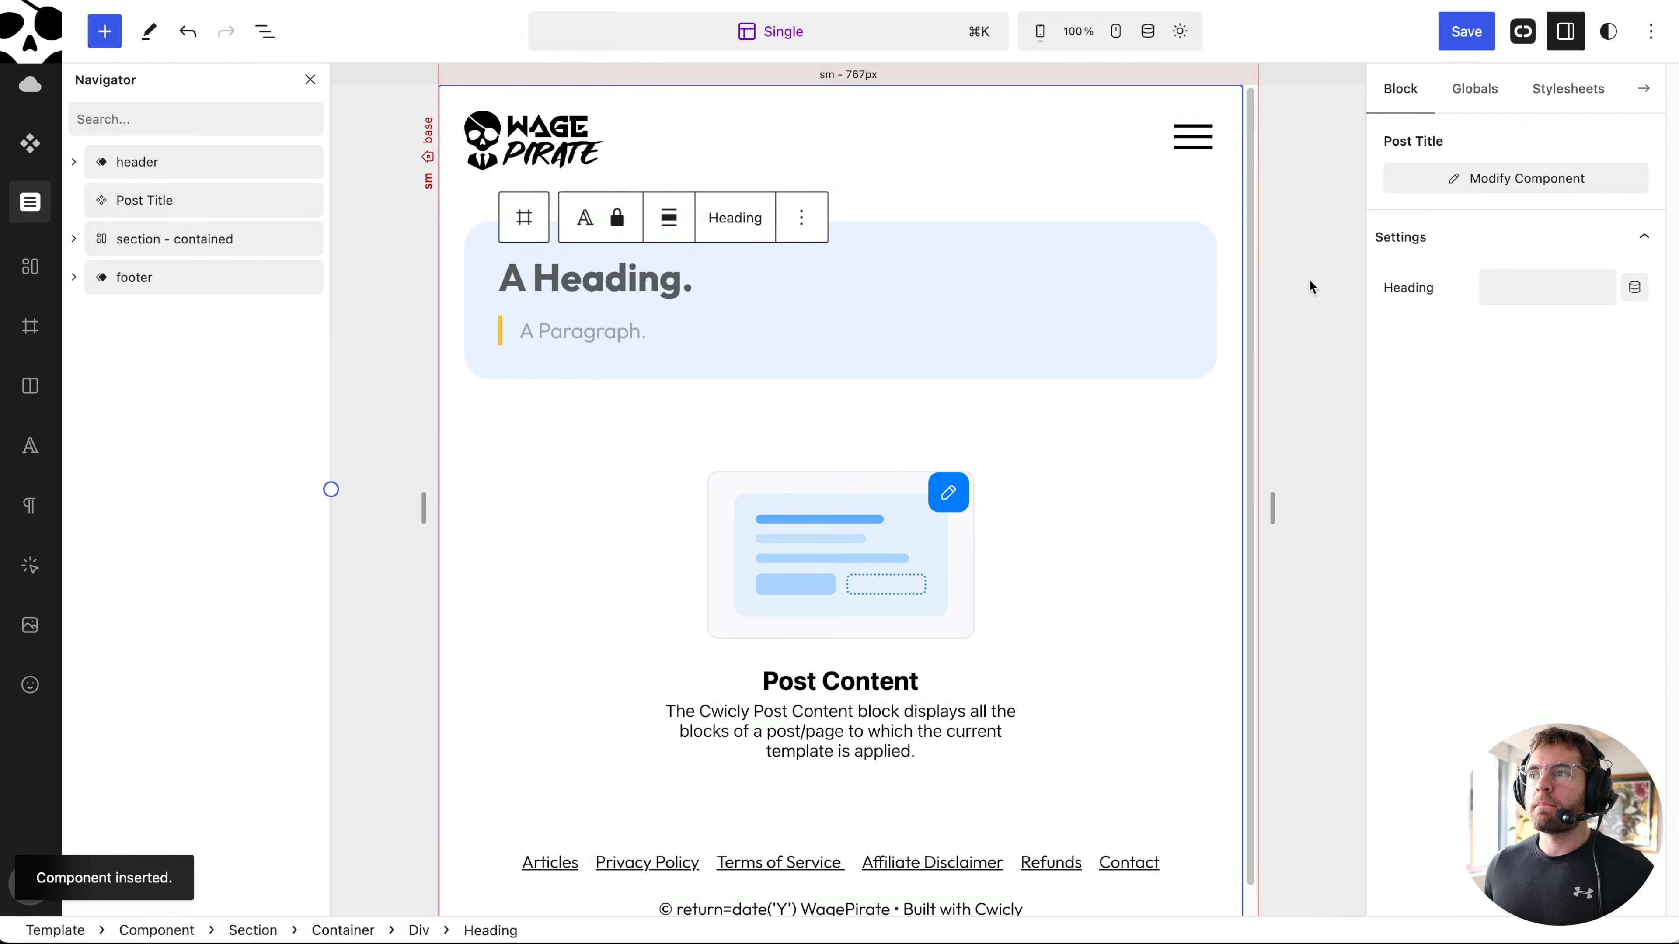
click(1633, 288)
click(912, 412)
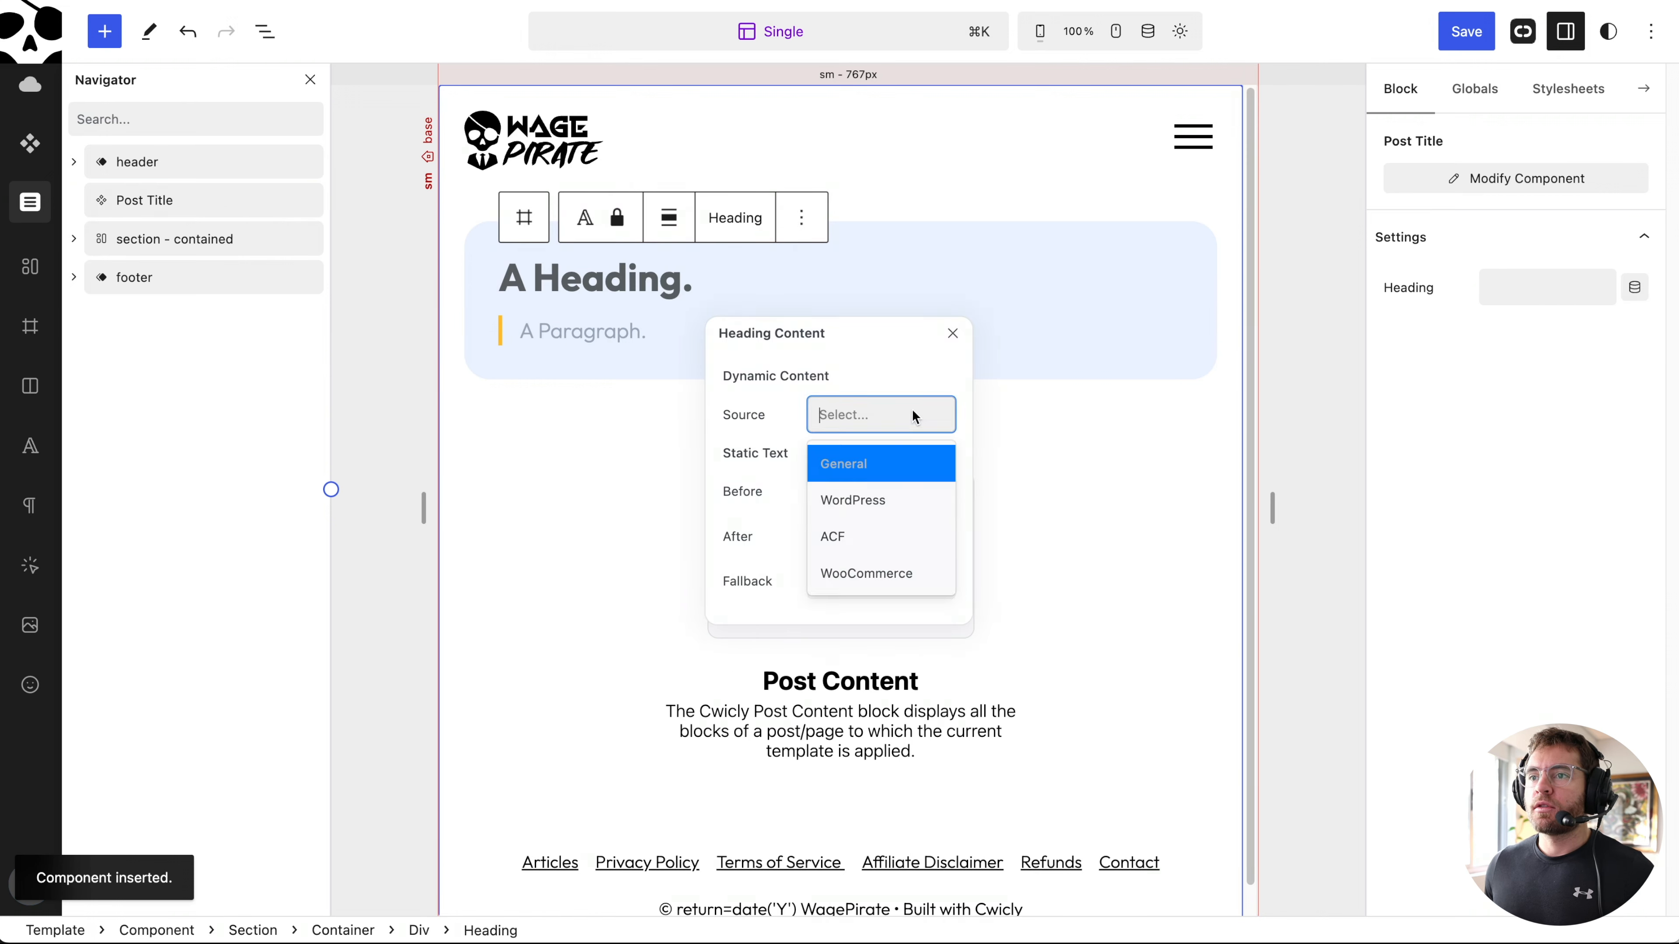
click(877, 499)
click(873, 471)
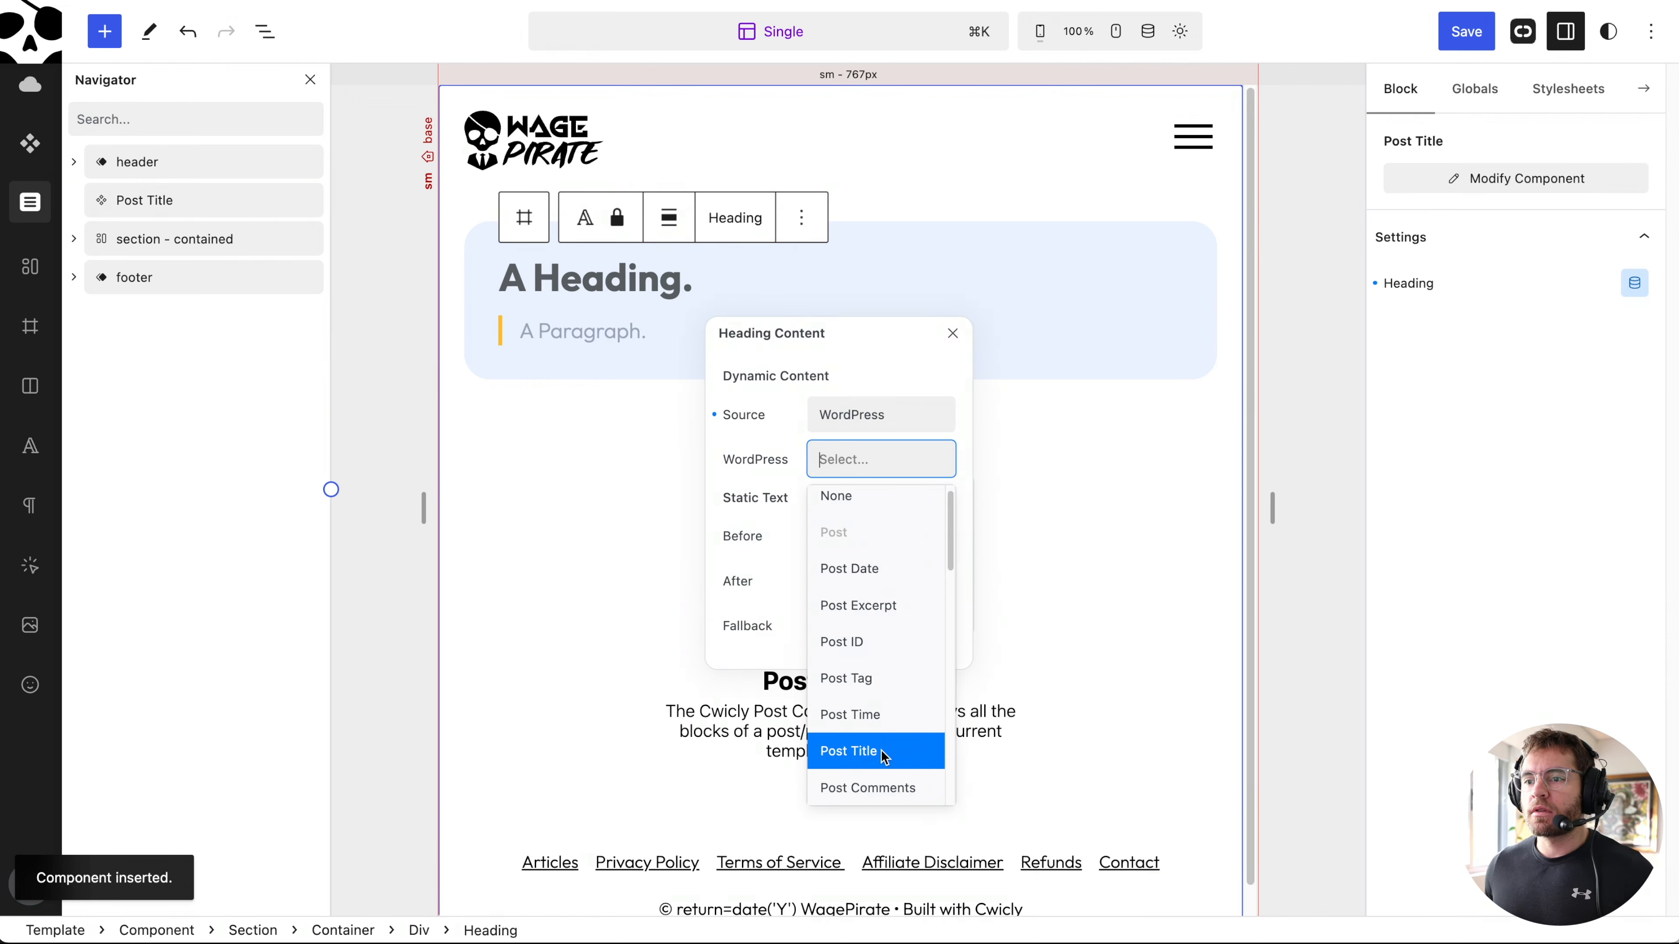
click(882, 750)
click(952, 333)
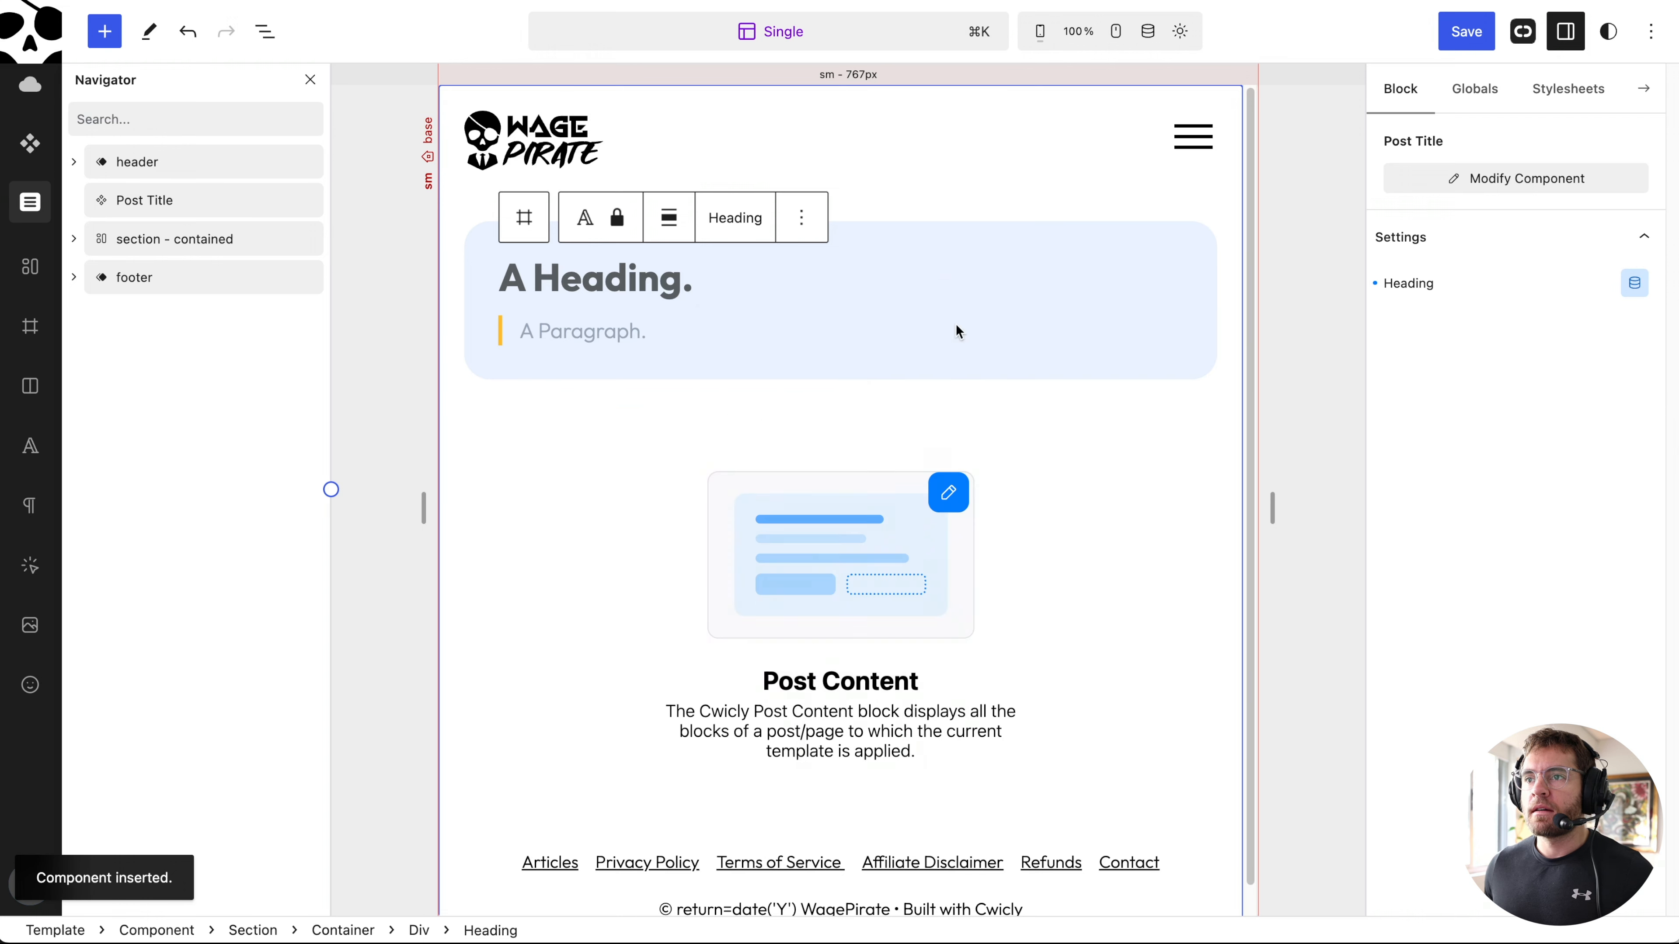
Fill the Byline property with the WordPress Post Date, type Modified, format June 15, 2020, and save the Single template.
click(675, 330)
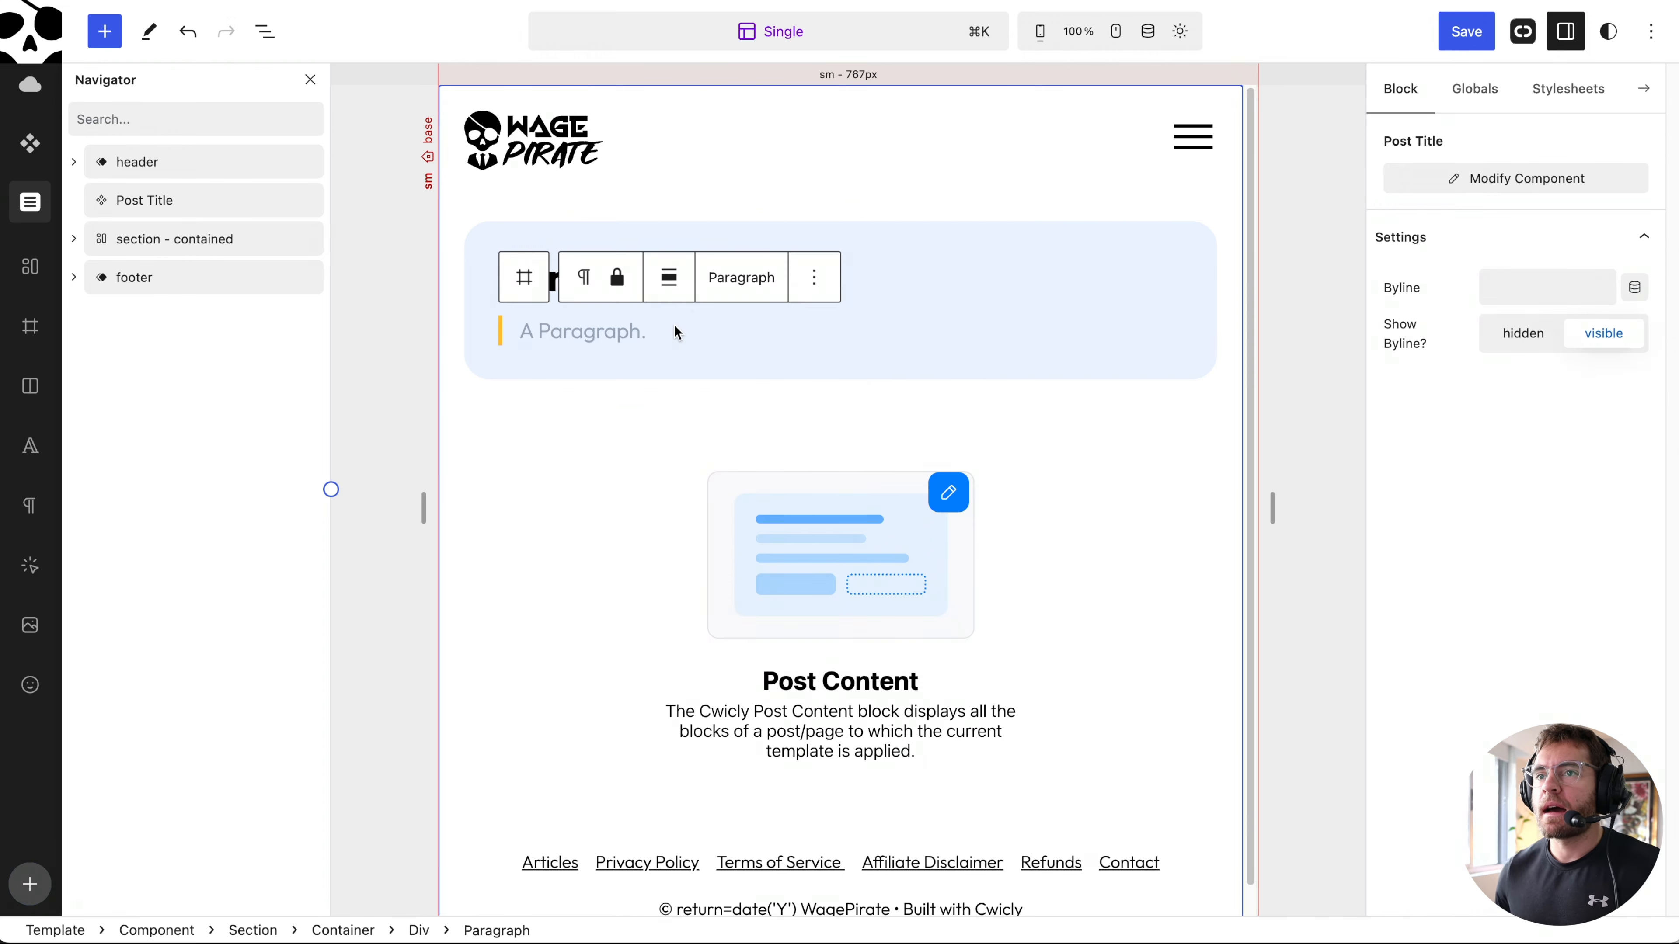
click(1634, 286)
click(882, 412)
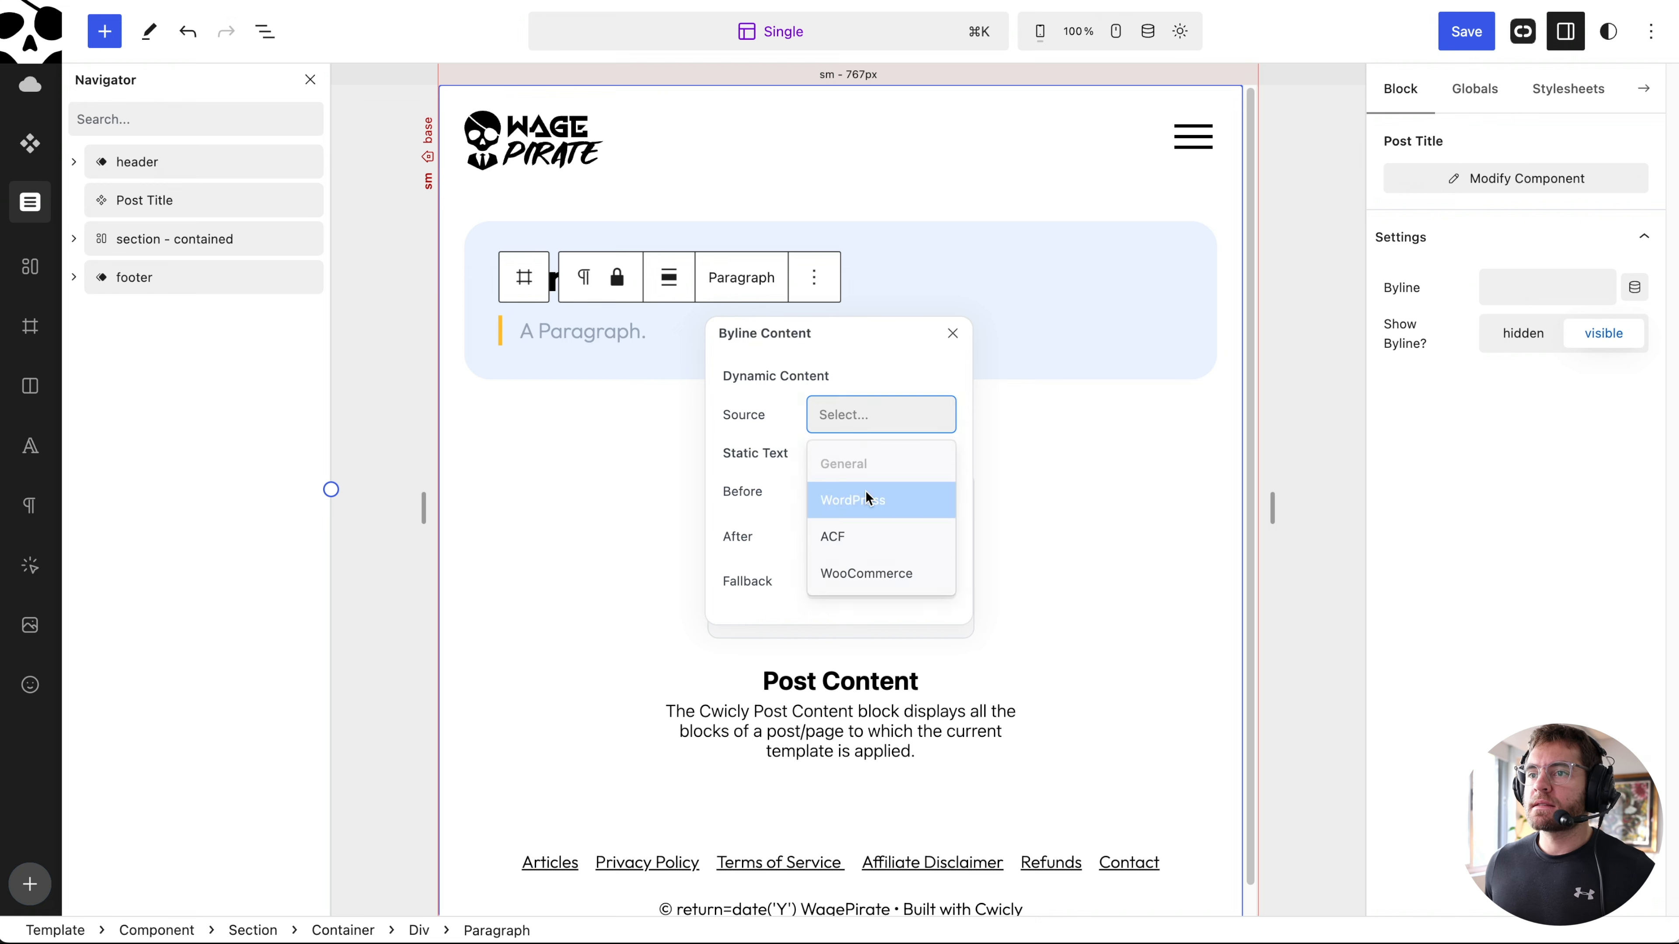
click(852, 501)
click(862, 460)
click(866, 569)
click(876, 506)
click(862, 583)
click(862, 546)
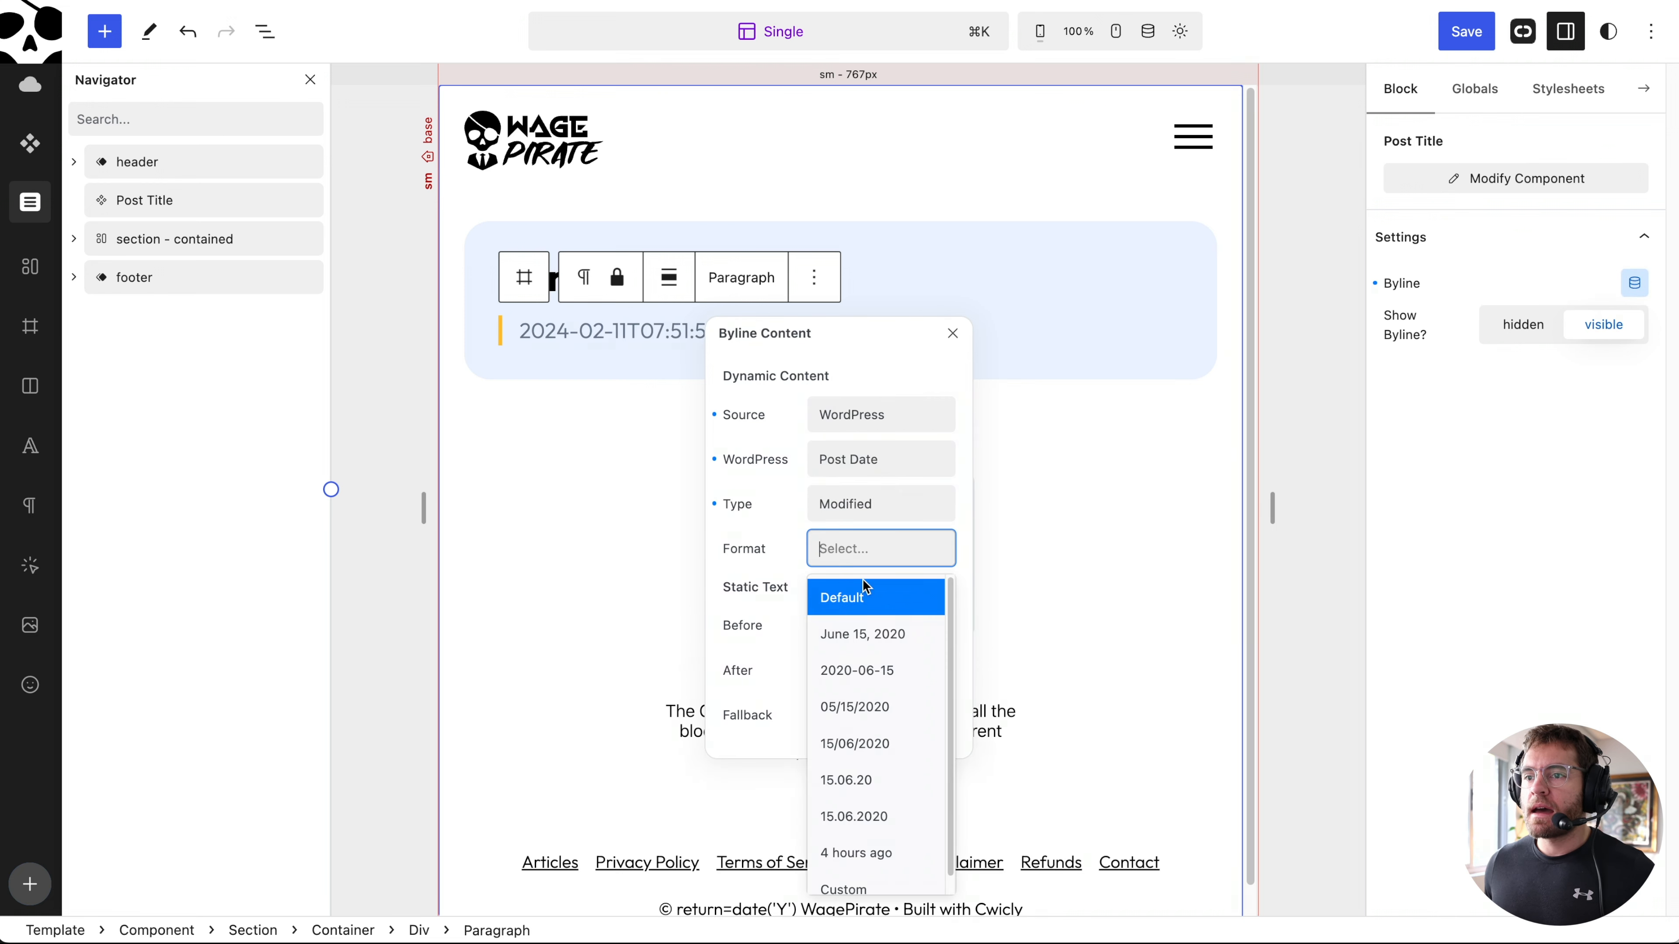
click(853, 628)
click(1466, 31)
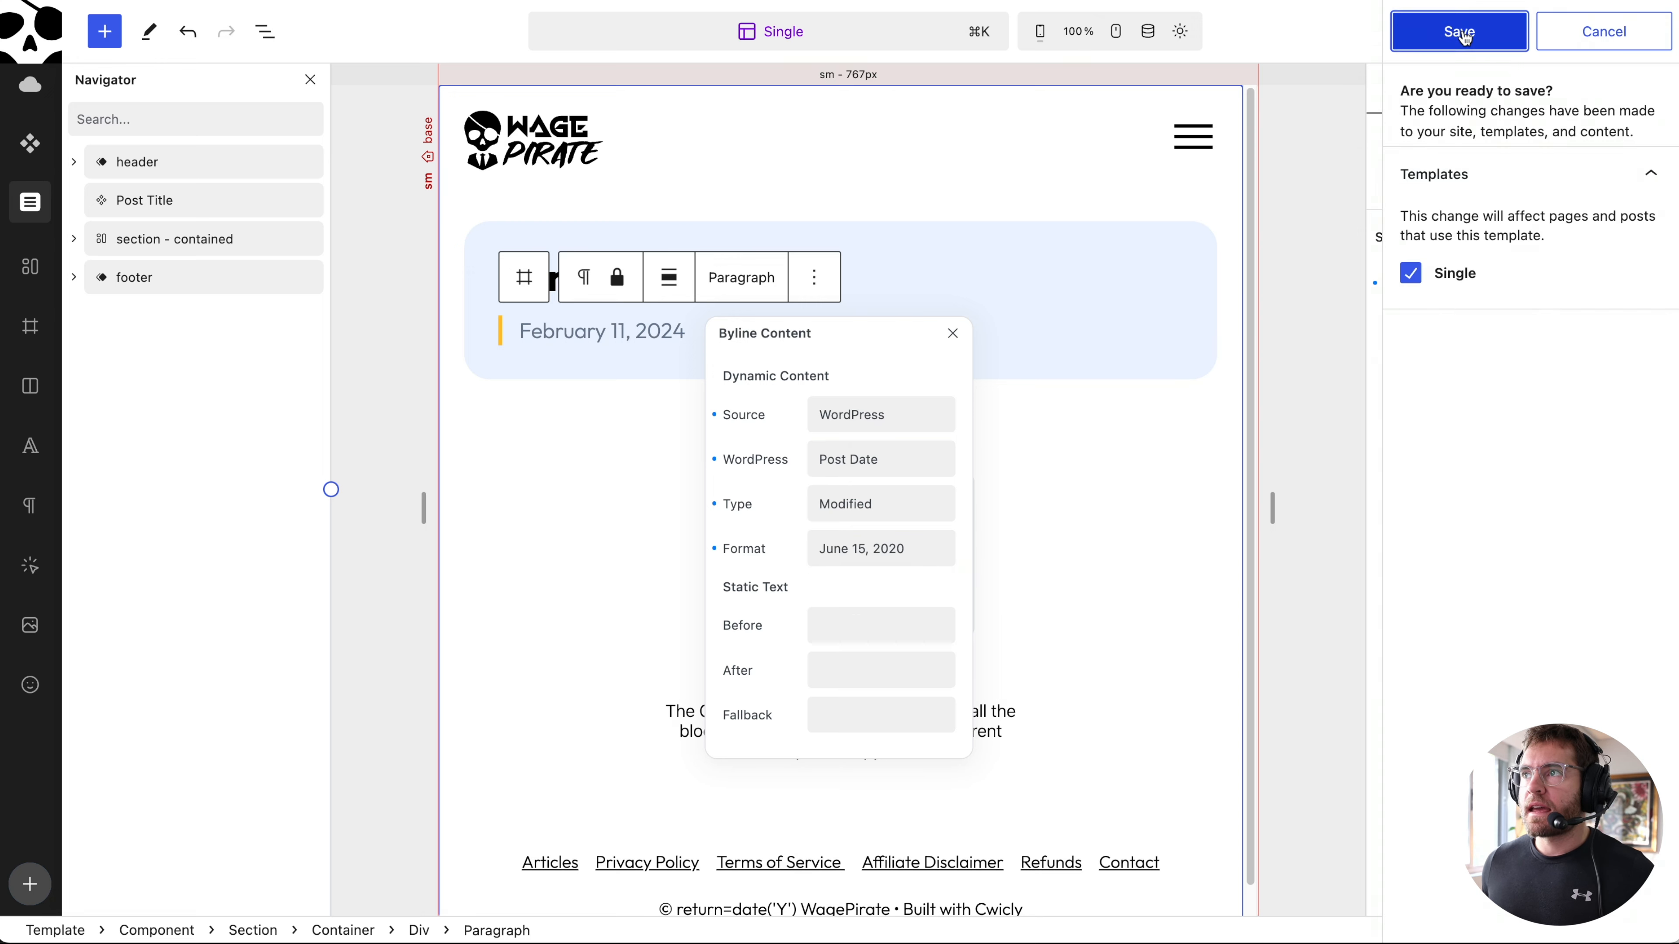
click(1467, 31)
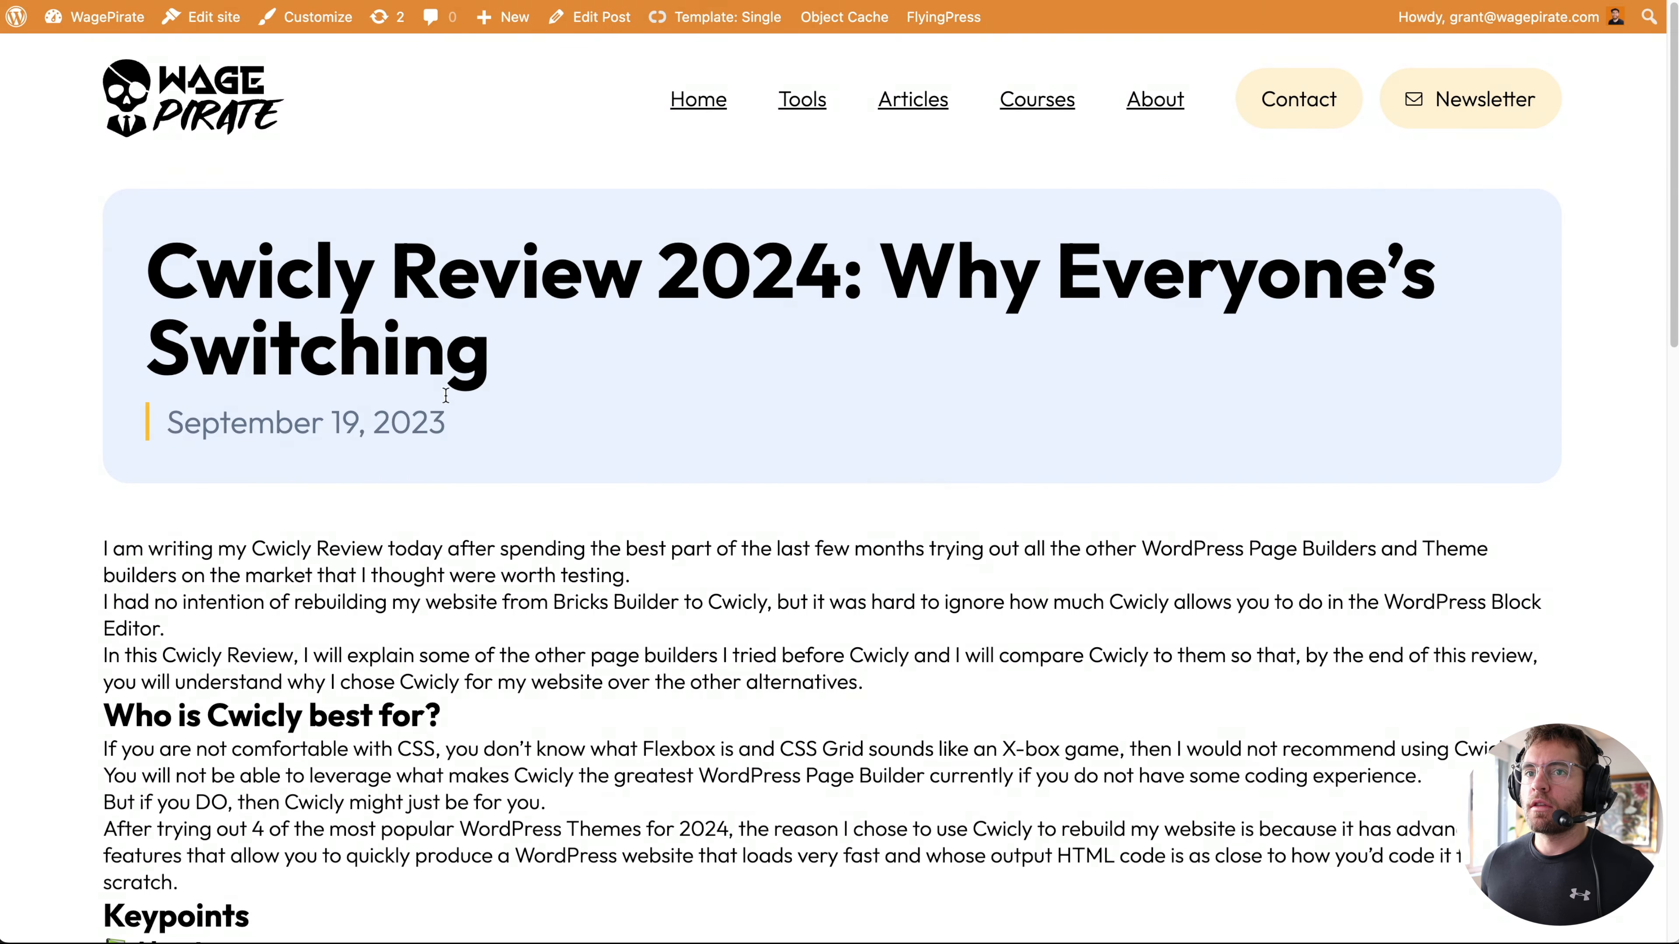
Go to the site's home page and open its Front Page template for editing.
click(222, 103)
mouse_move(800, 20)
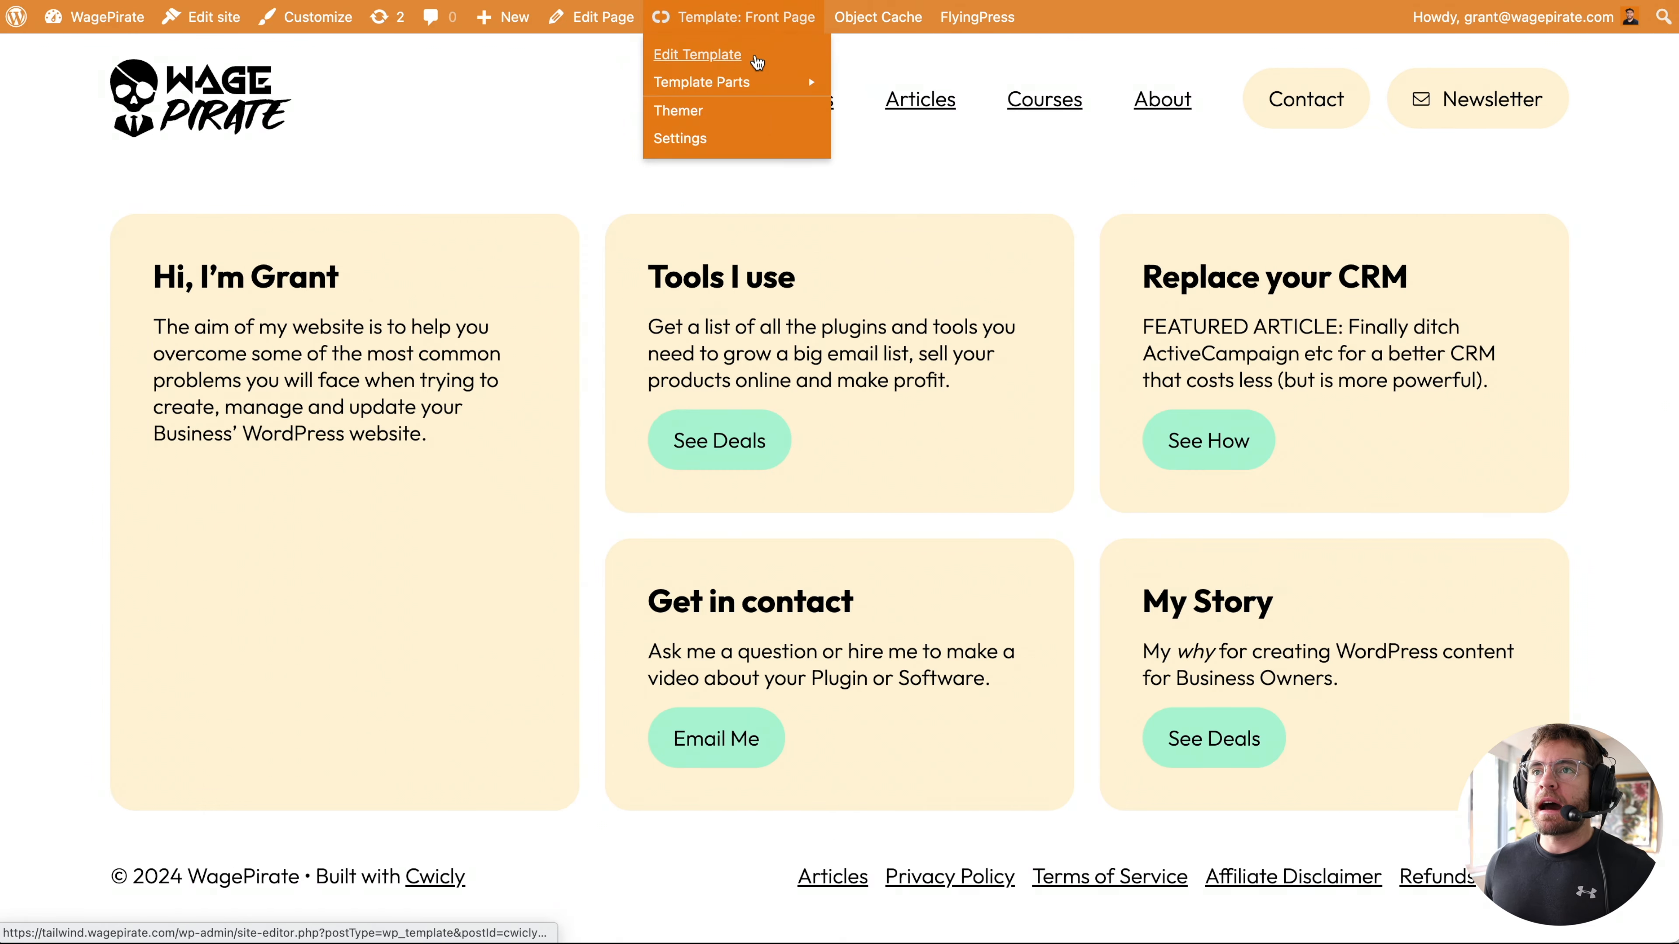
click(752, 66)
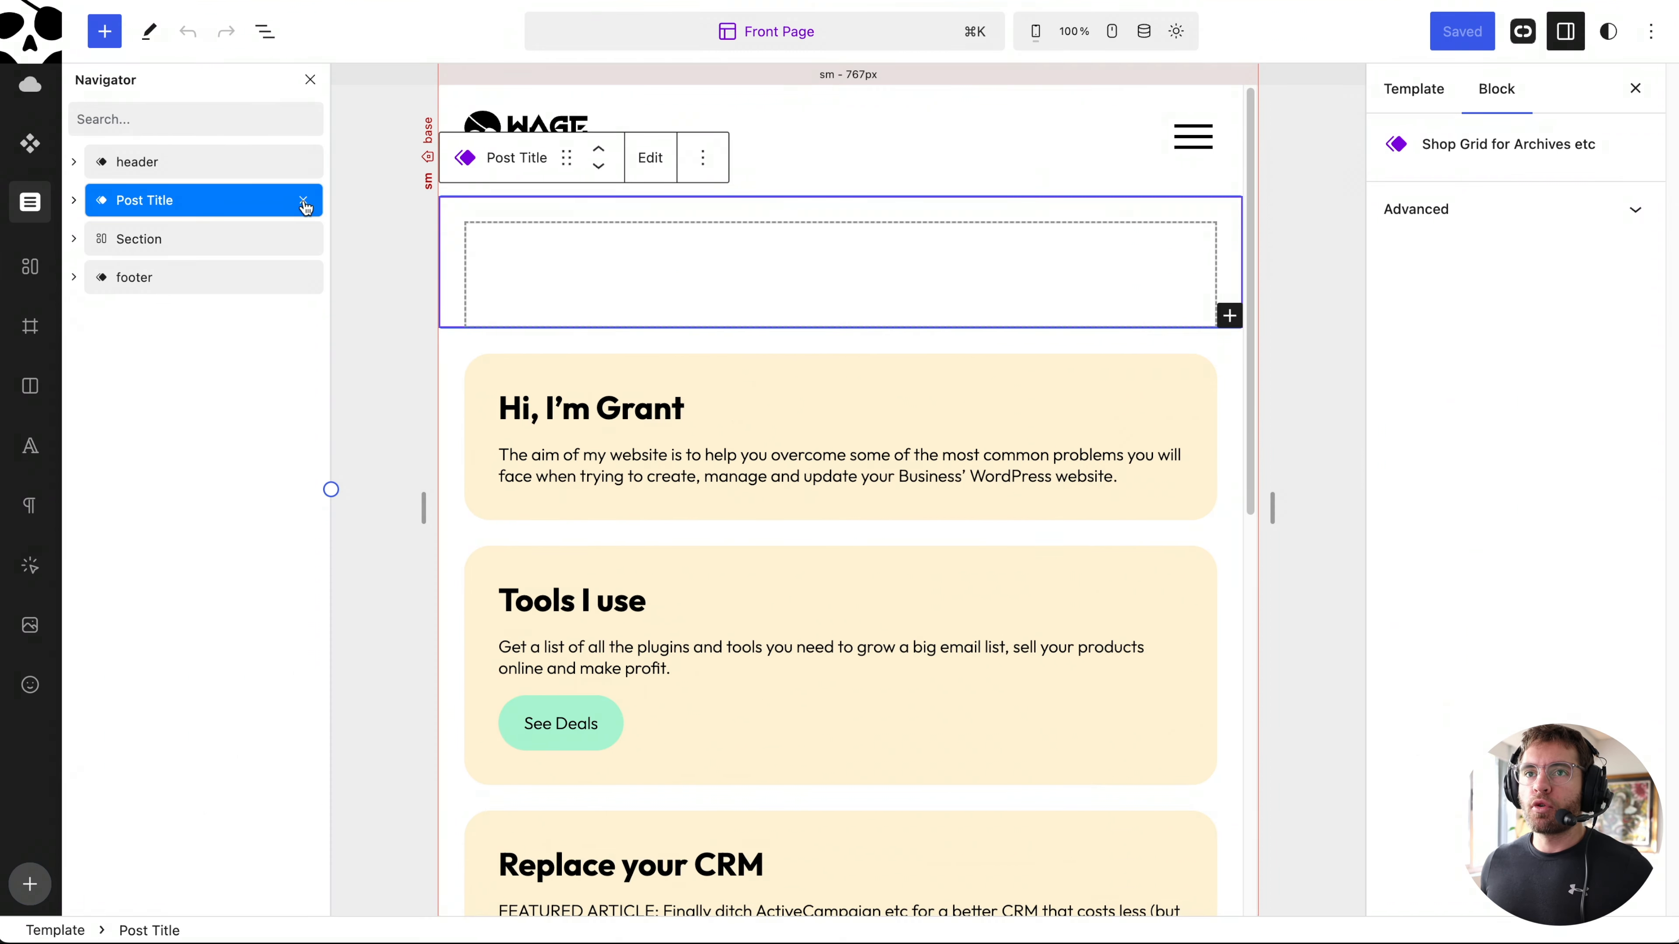
Replace the Post Title template part with the Post Title component, placed between the header and the Section.
click(125, 173)
click(36, 150)
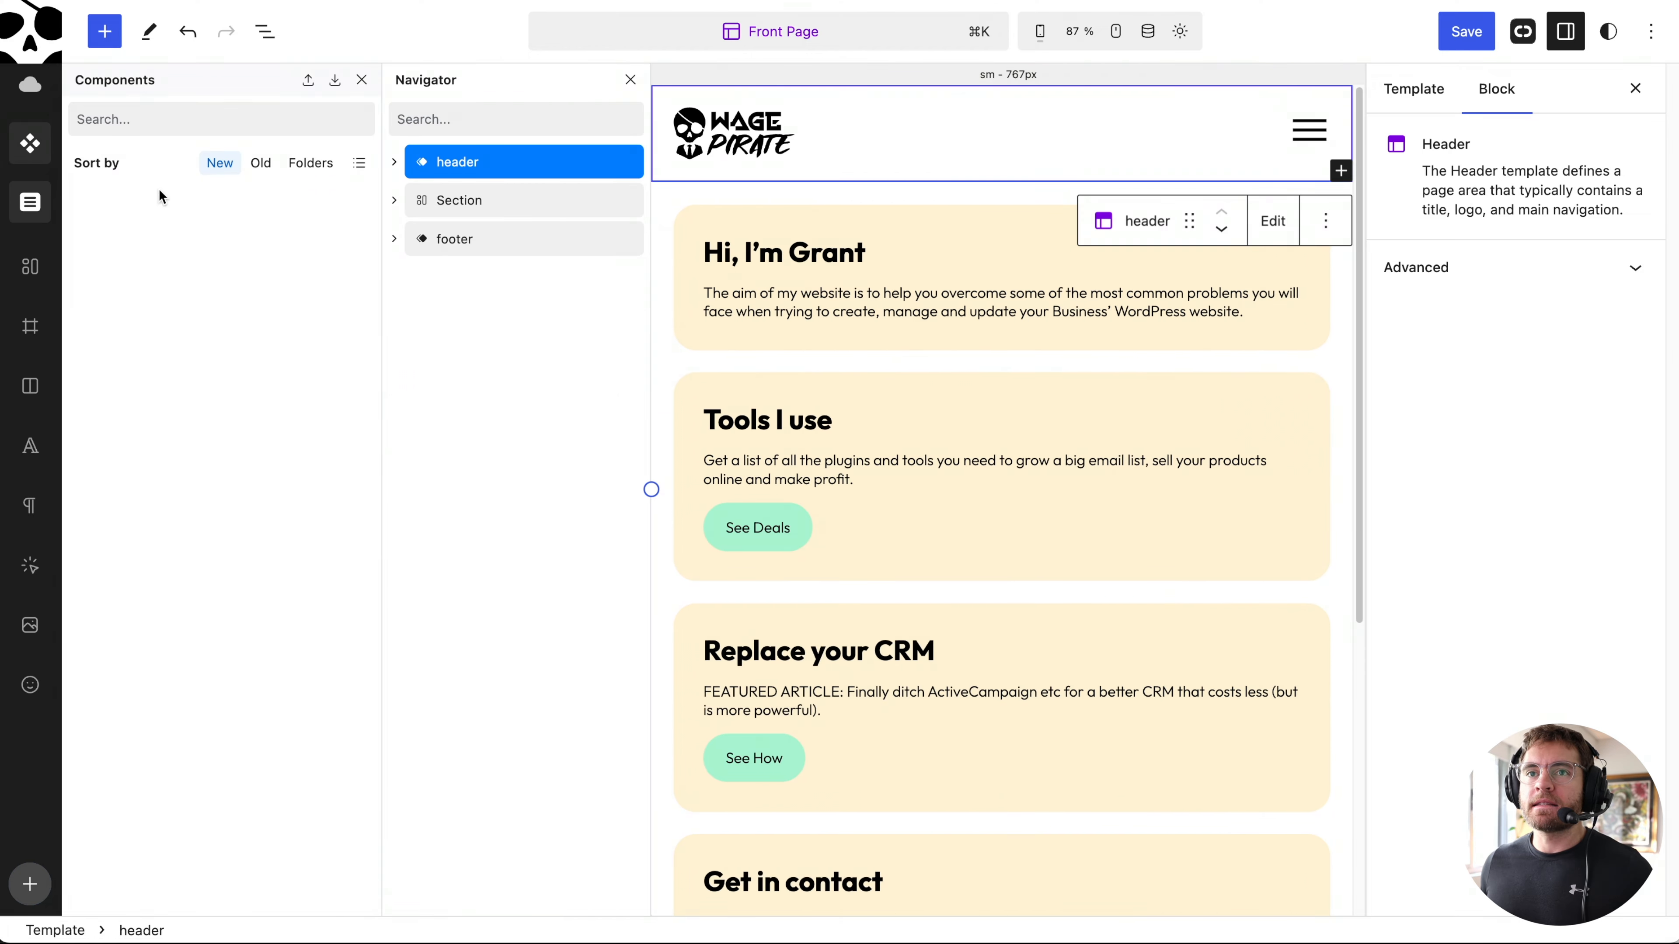
click(233, 223)
click(361, 80)
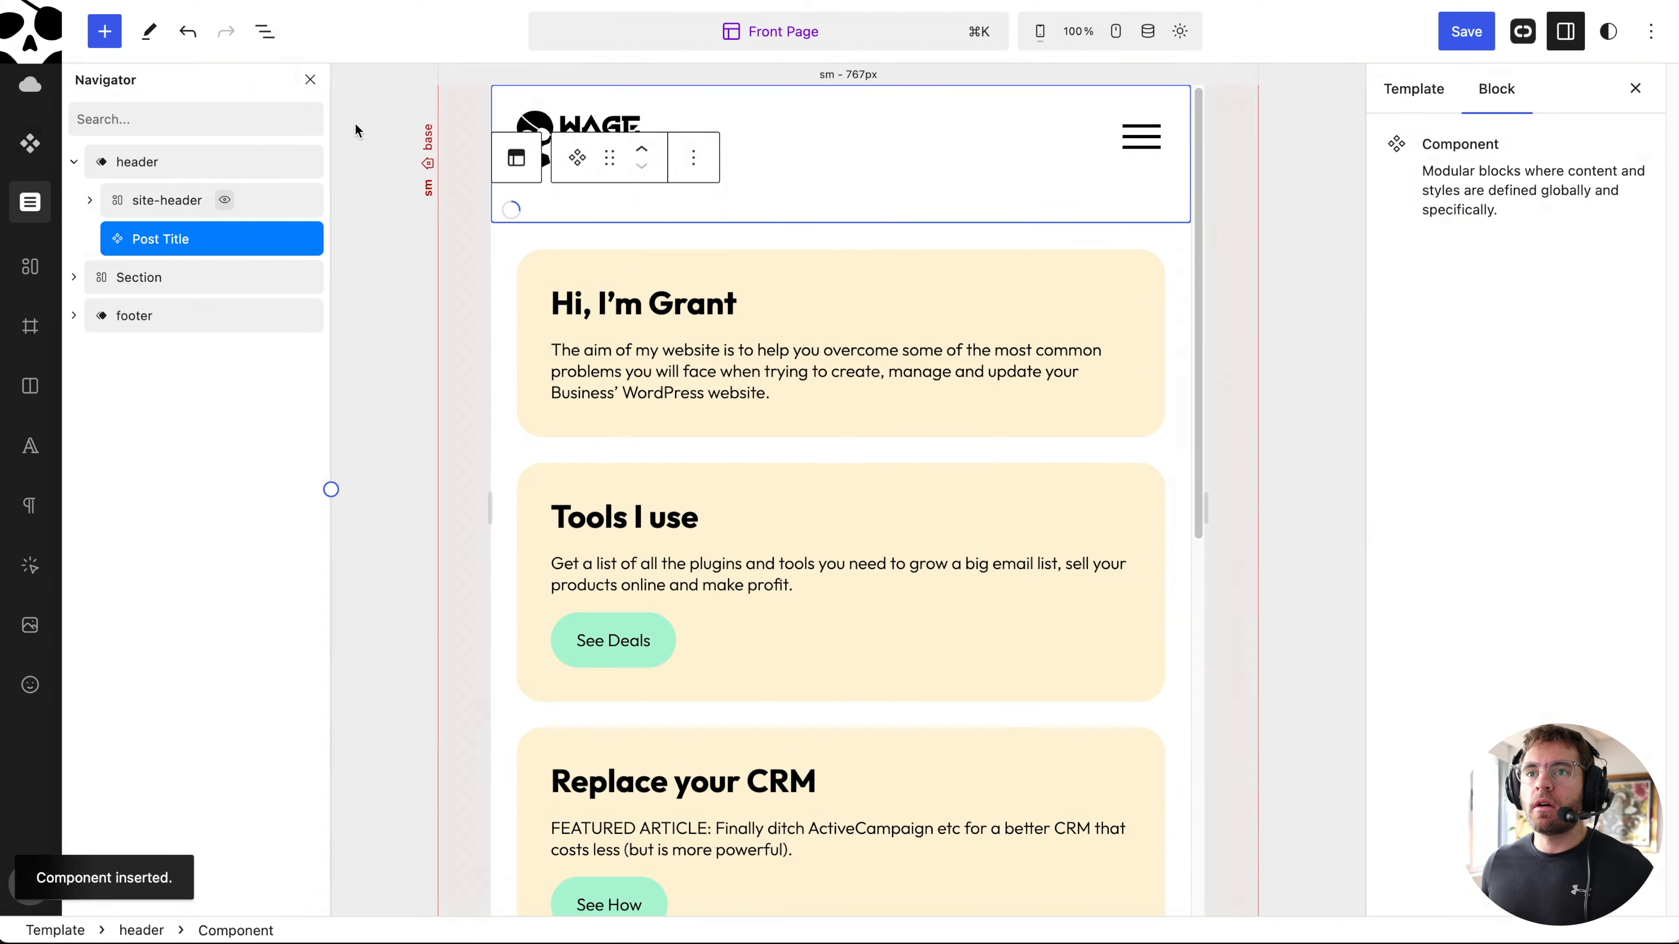
drag(175, 232, 121, 240)
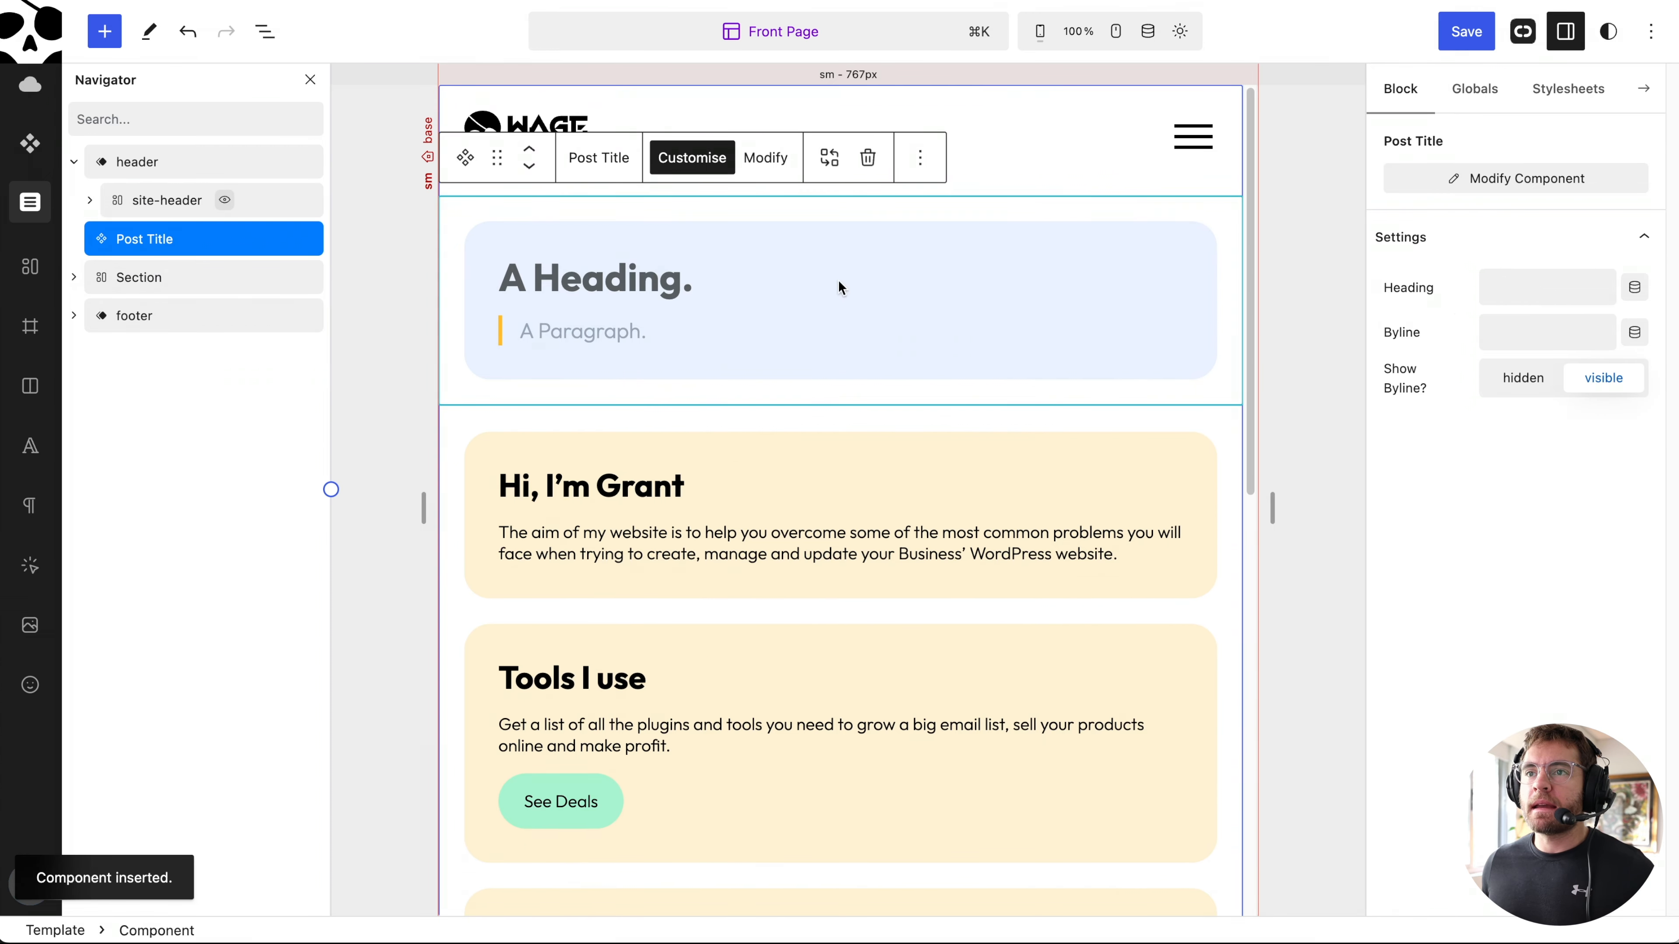
Set the heading to "I help Solopreneurs grow their business online using WordPress" and the byline to "...without hiring a developer.", and save the template.
click(636, 280)
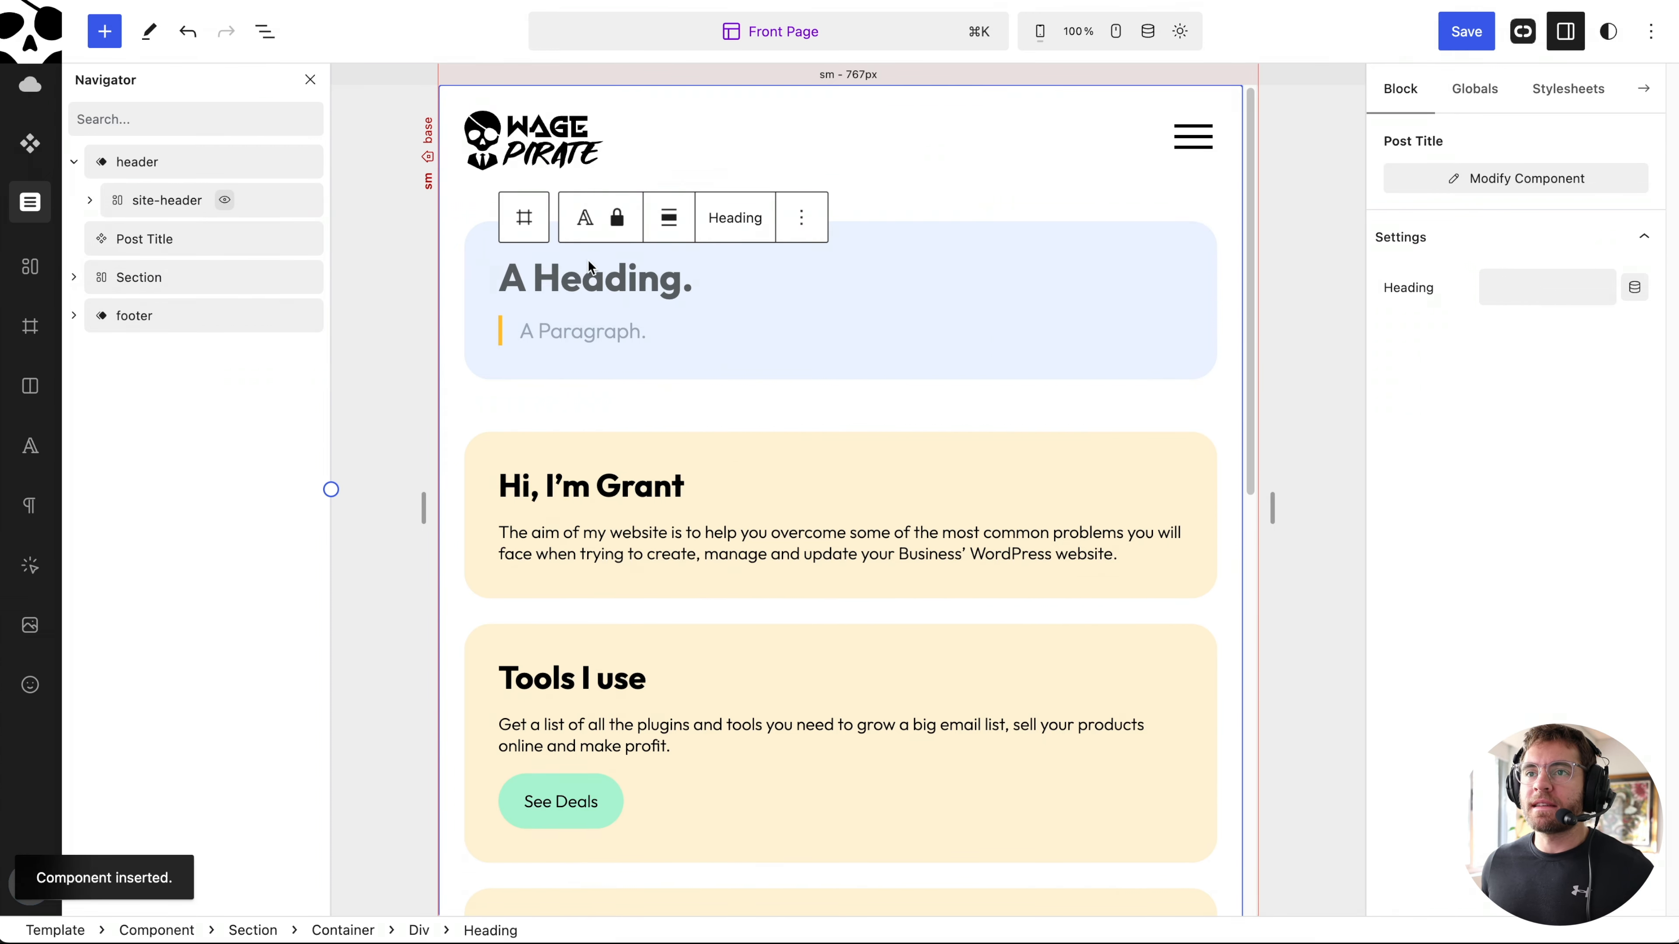
text(I help Solopreneurs grow their business online using WordPress)
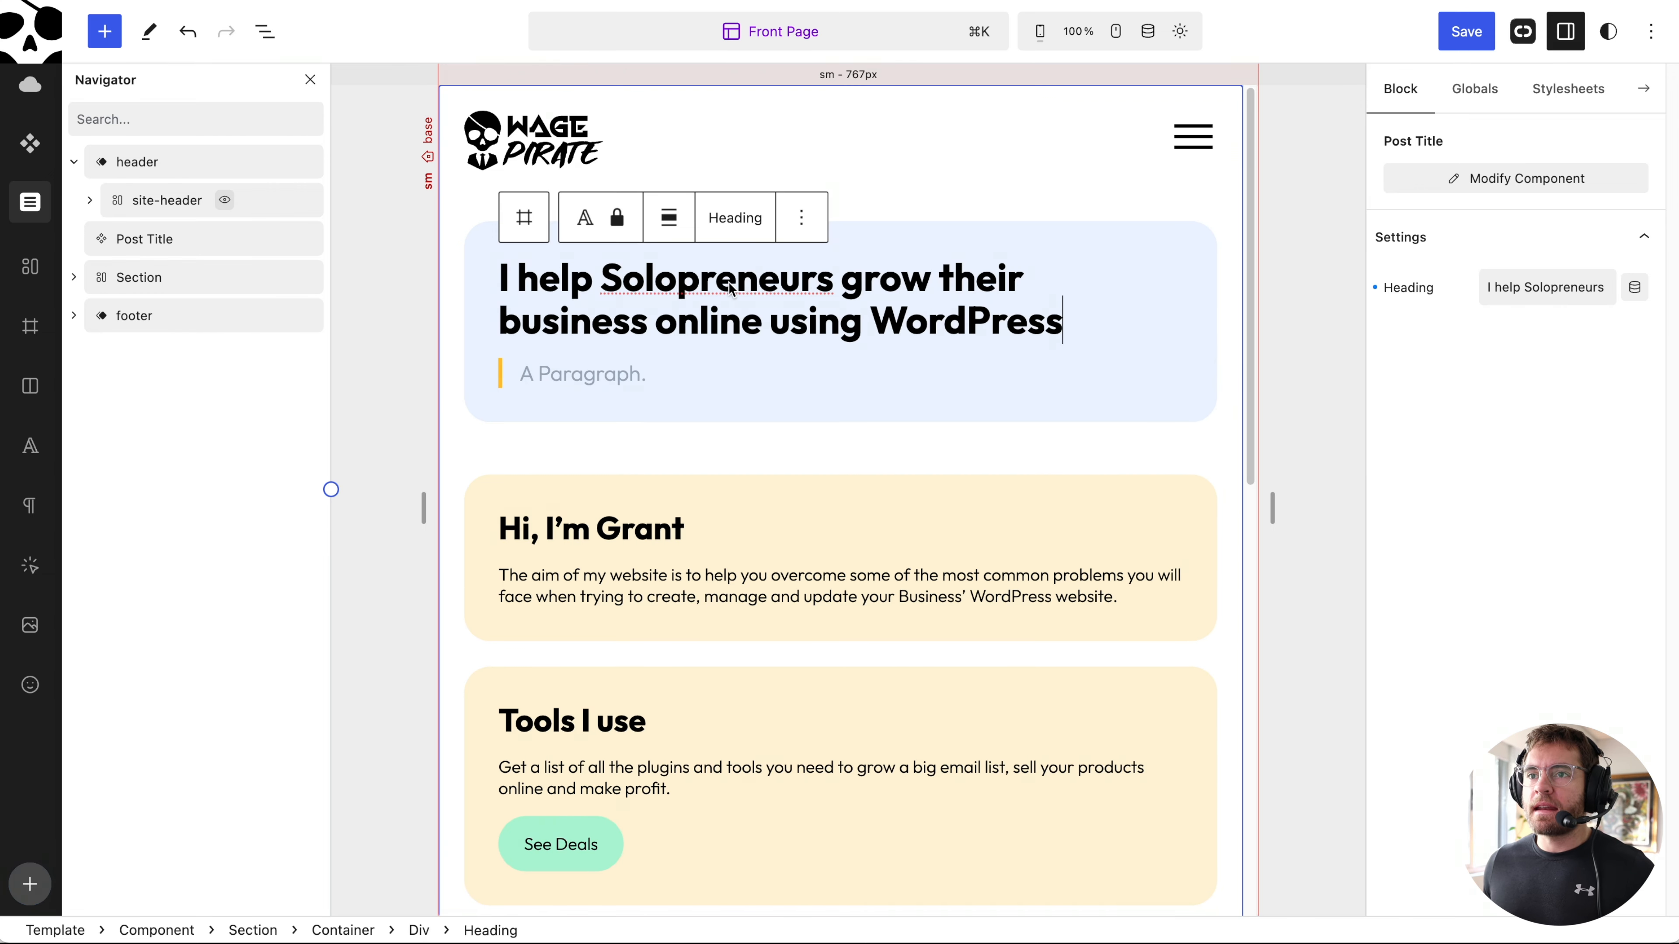
click(692, 390)
text(...without hiring a developer.)
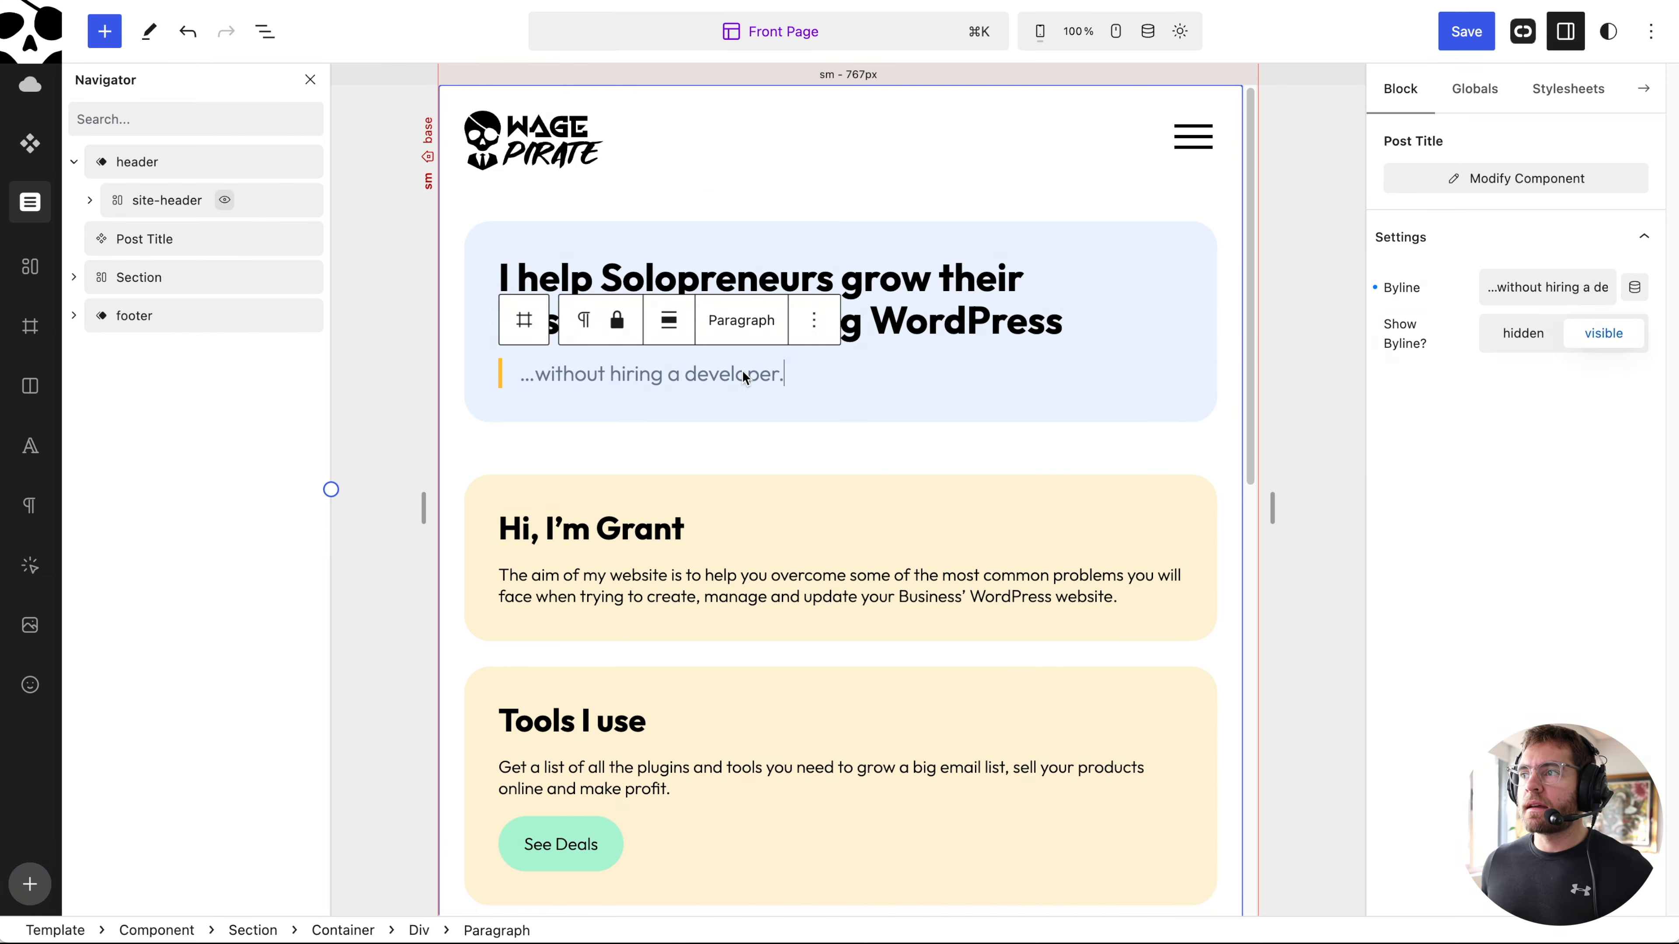
key(super+s)
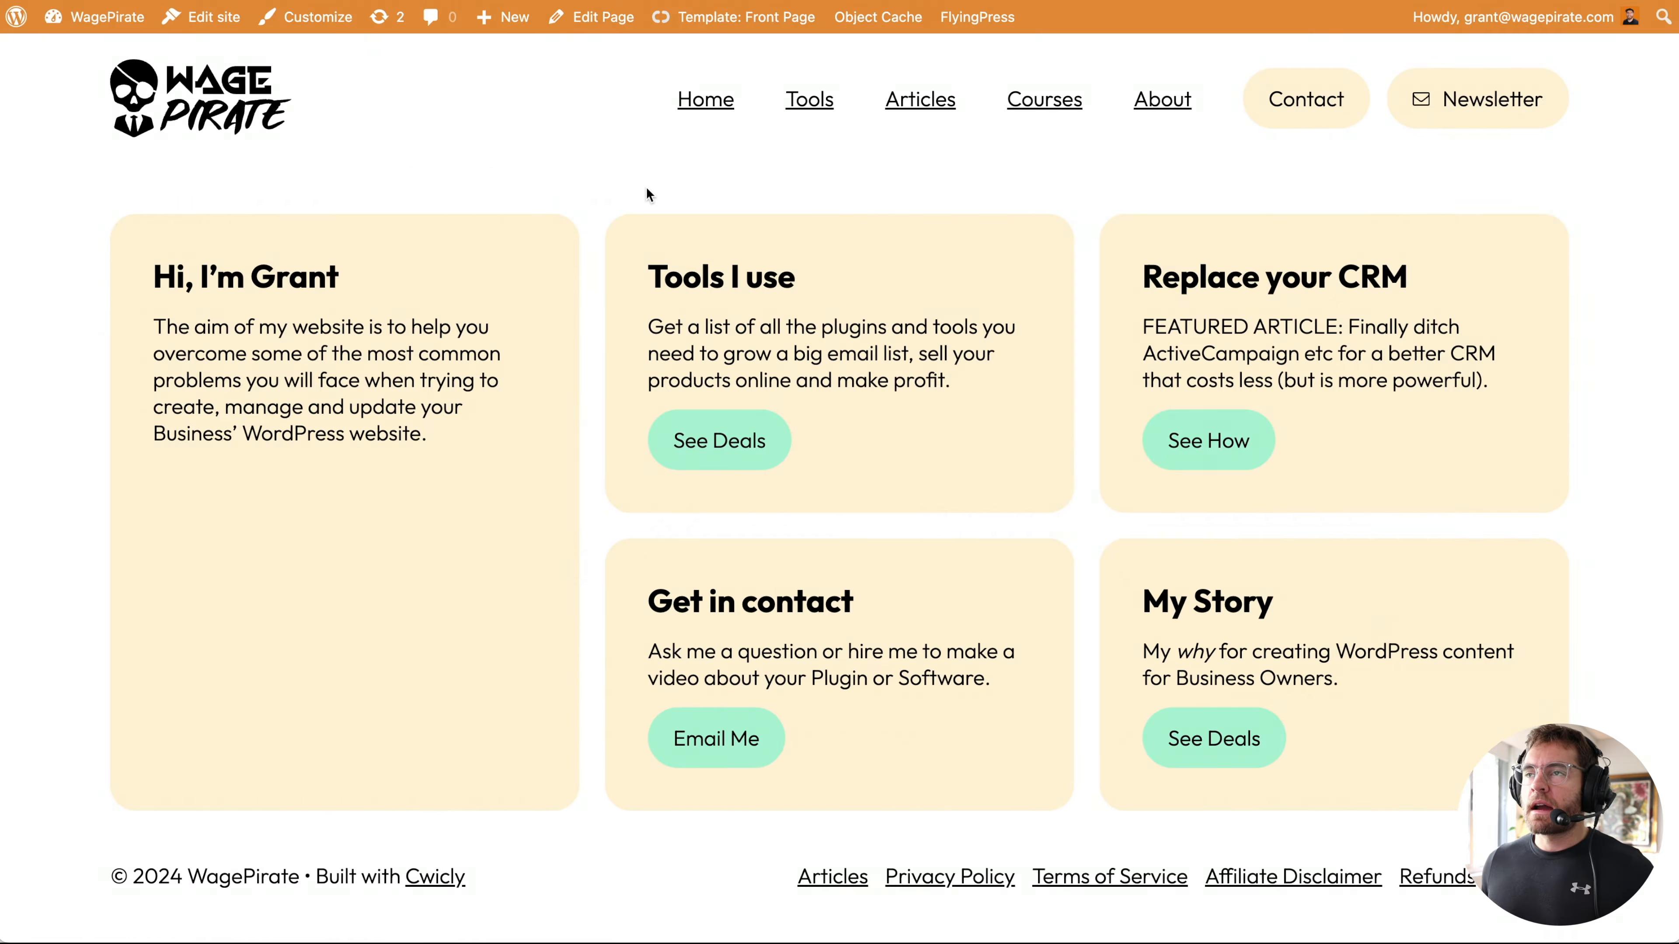
key(super+r)
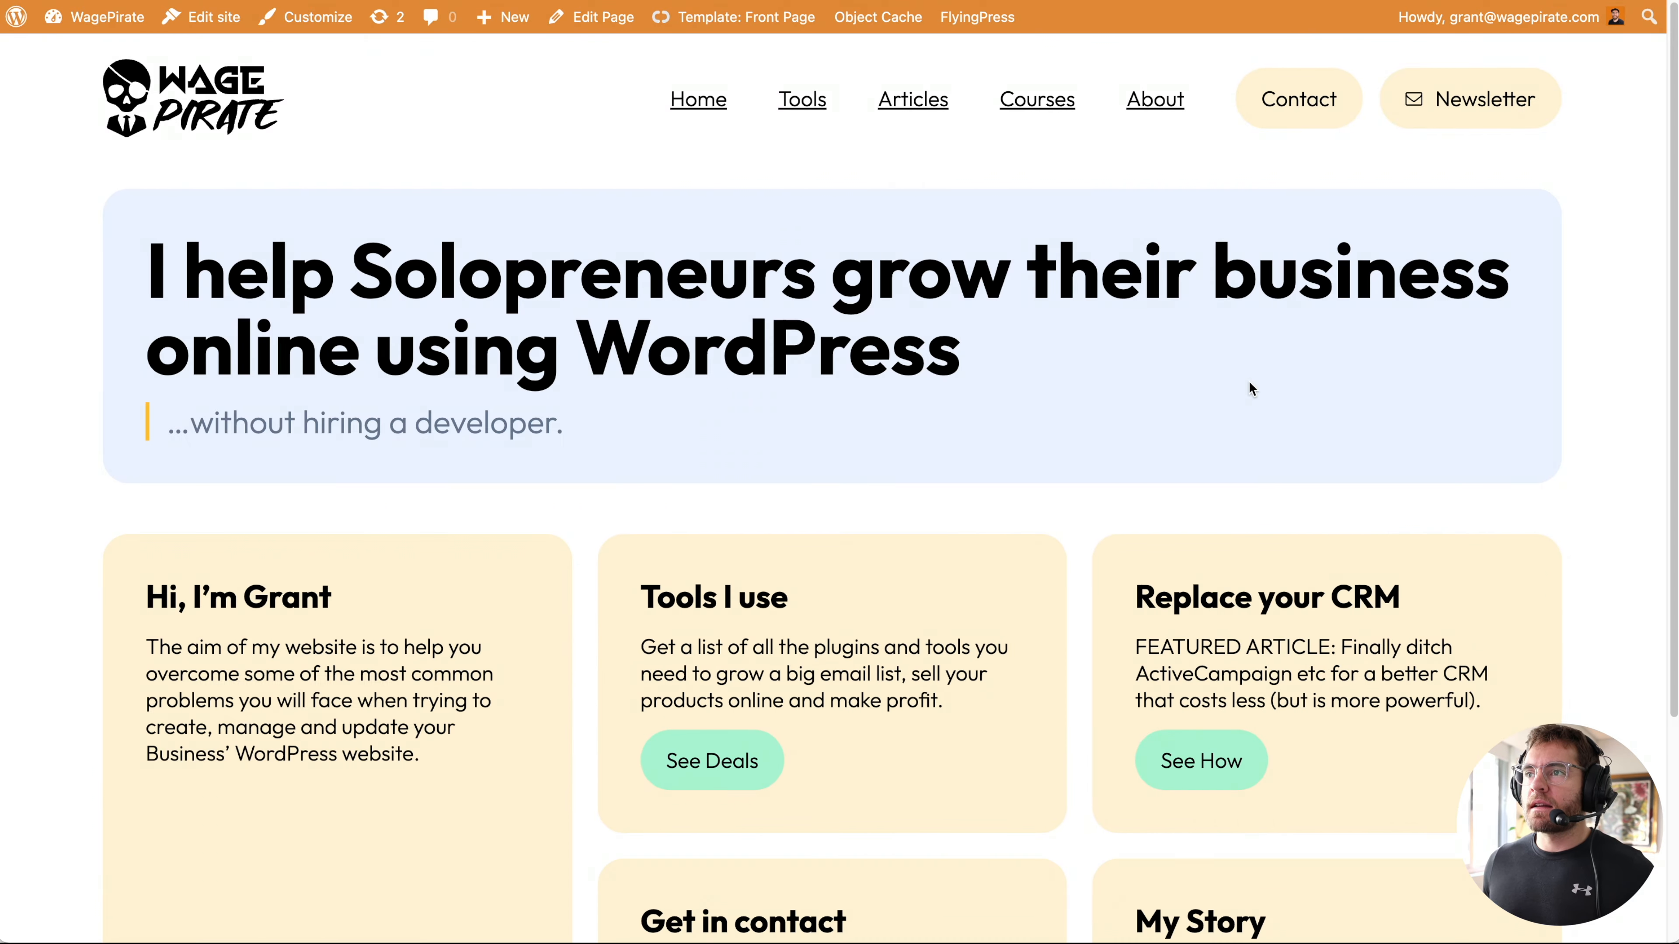